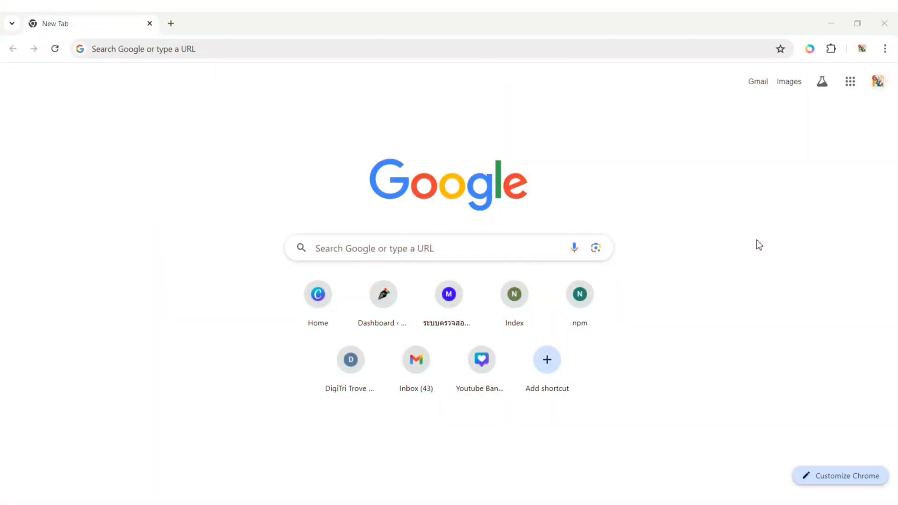
# - Search Google for 'Photopea' and open the Photopea online photo editor site
pyautogui.click(519, 250)
pyautogui.write('Photopea')
pyautogui.press('Return')
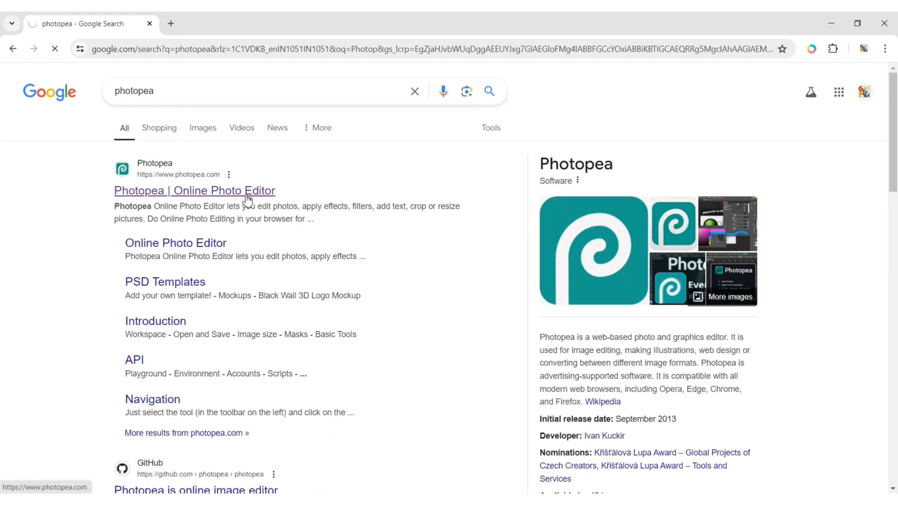
pyautogui.click(248, 200)
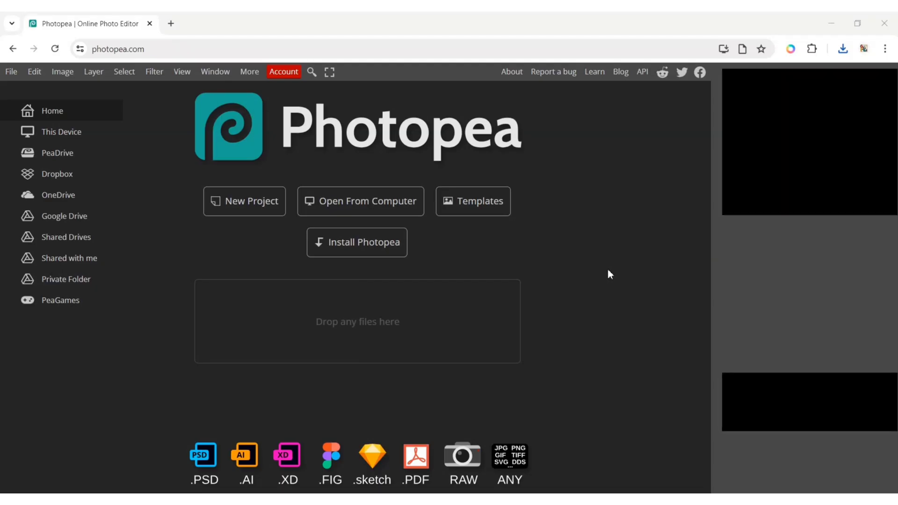
# - Open the Banana image from Downloads in Photopea
pyautogui.click(378, 205)
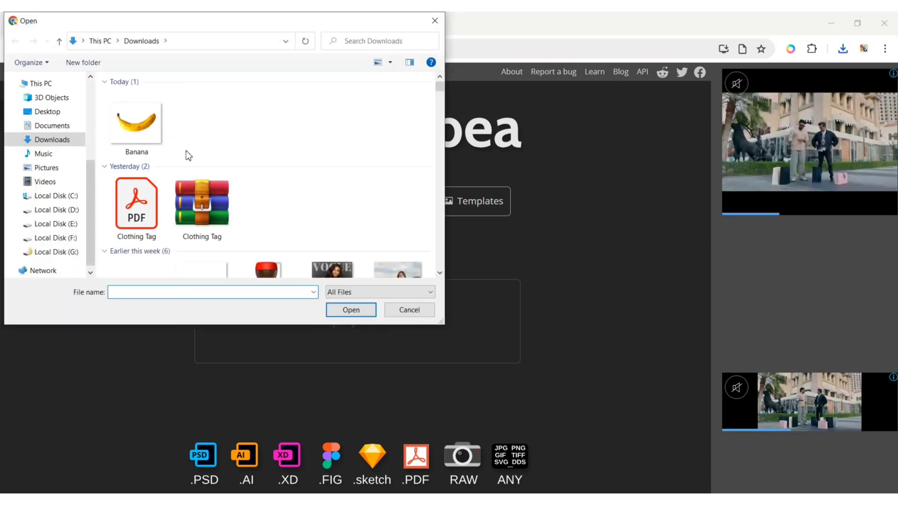
pyautogui.click(158, 127)
pyautogui.click(345, 311)
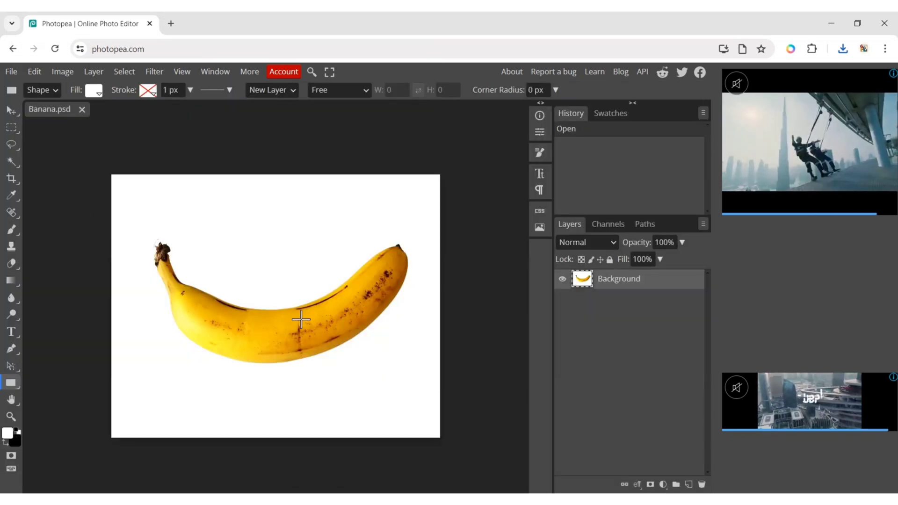
# - Add black text reading 'BANANA' above the banana
pyautogui.click(13, 335)
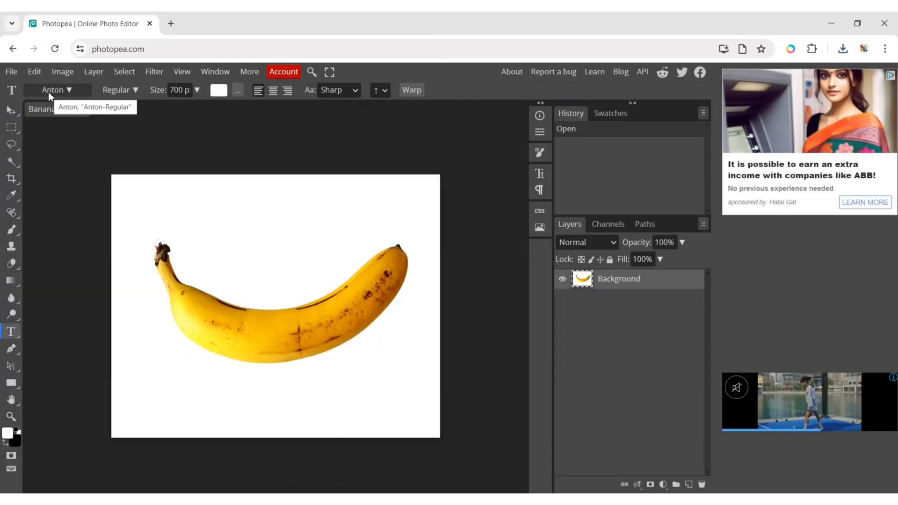
pyautogui.click(185, 91)
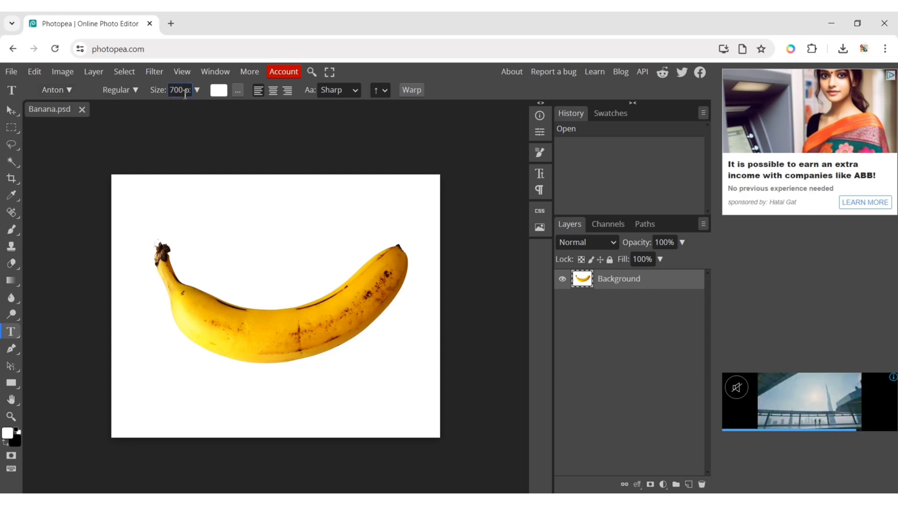
pyautogui.click(219, 92)
pyautogui.click(337, 354)
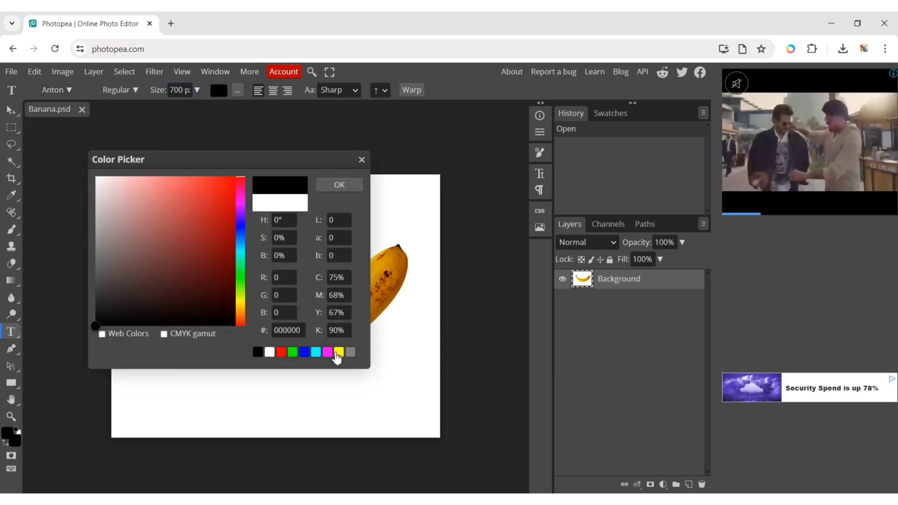
pyautogui.click(334, 184)
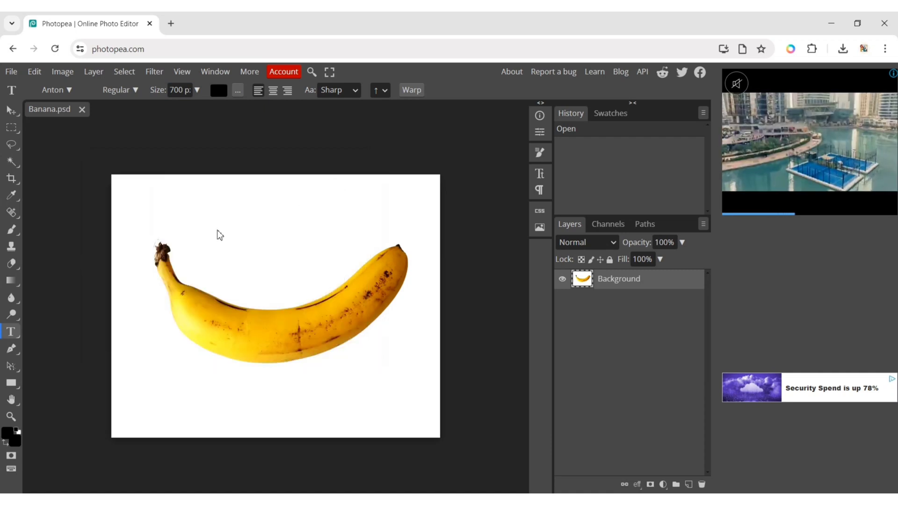
pyautogui.click(218, 231)
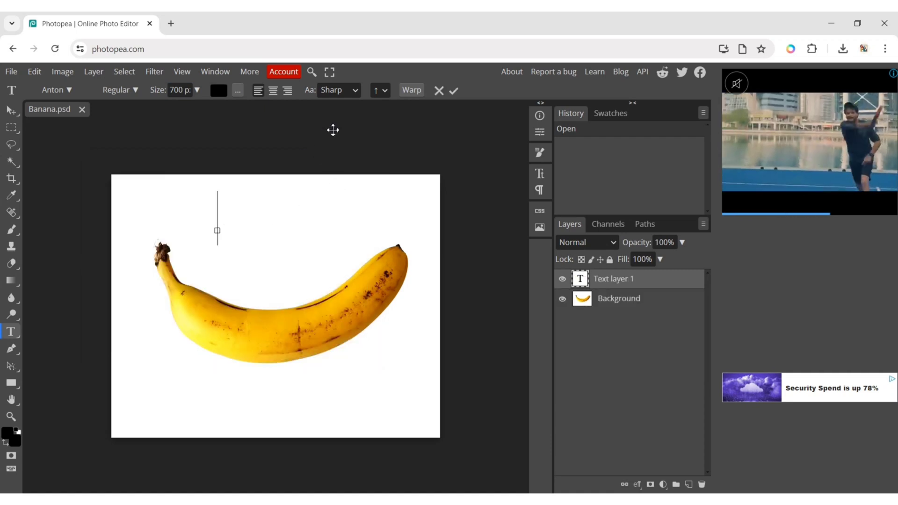
pyautogui.write('BANA')
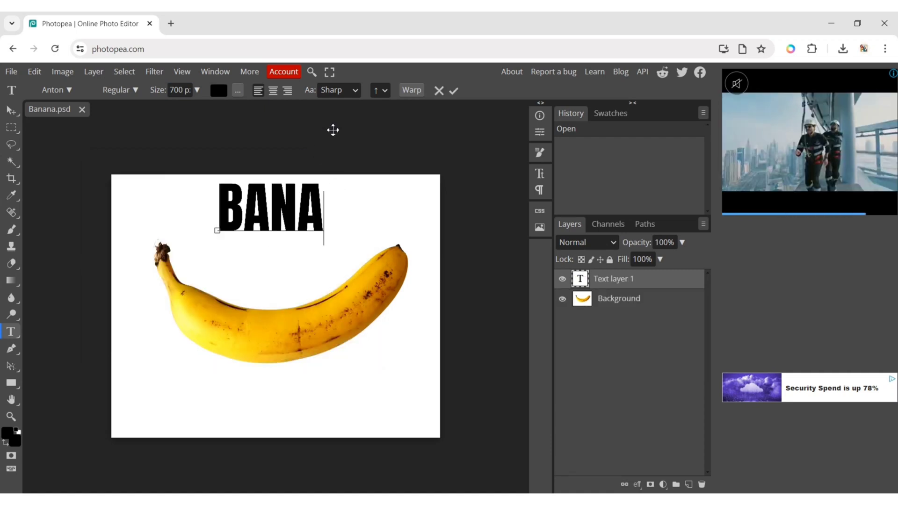
pyautogui.write('NA')
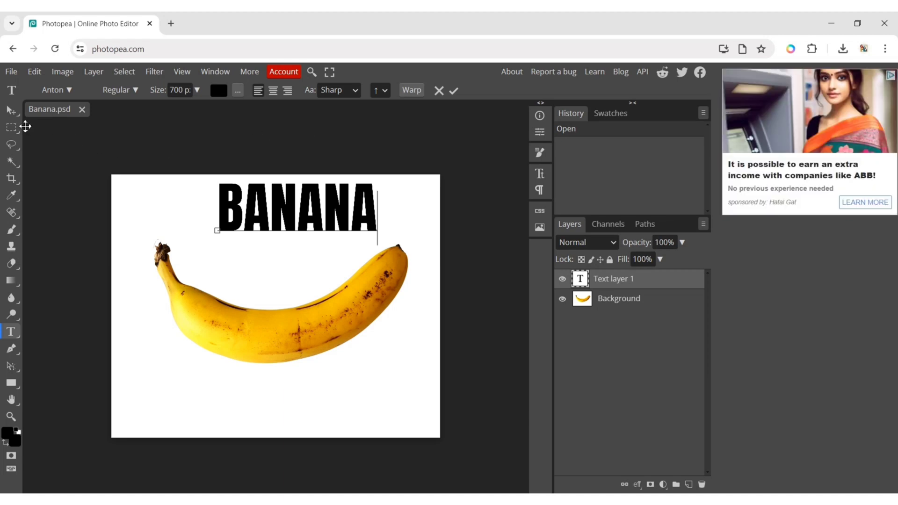
# - Move the BANANA text onto the banana's middle and convert it to a smart object
pyautogui.click(9, 111)
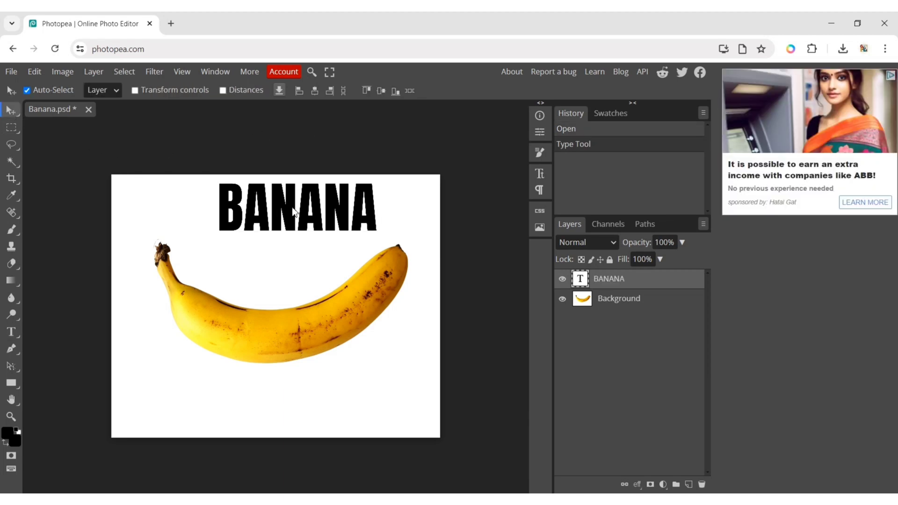
pyautogui.moveTo(290, 238); pyautogui.dragTo(287, 328)
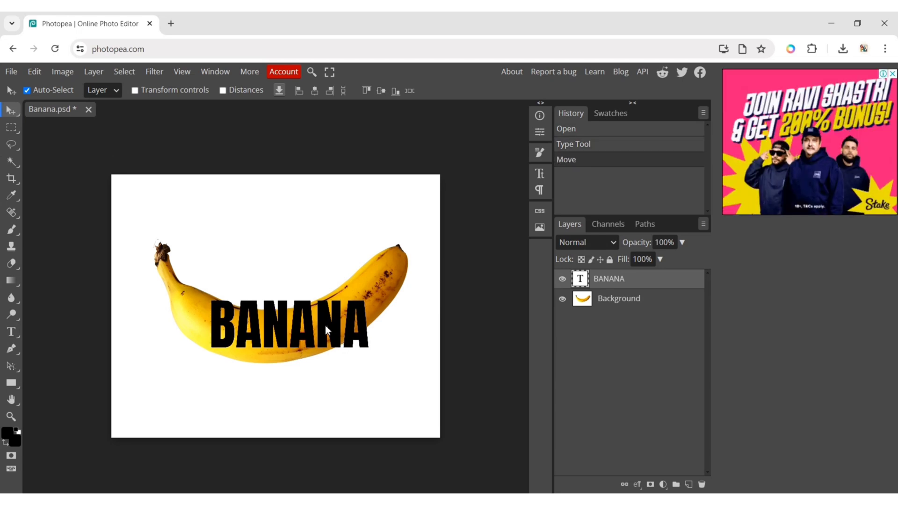
pyautogui.rightClick(620, 281)
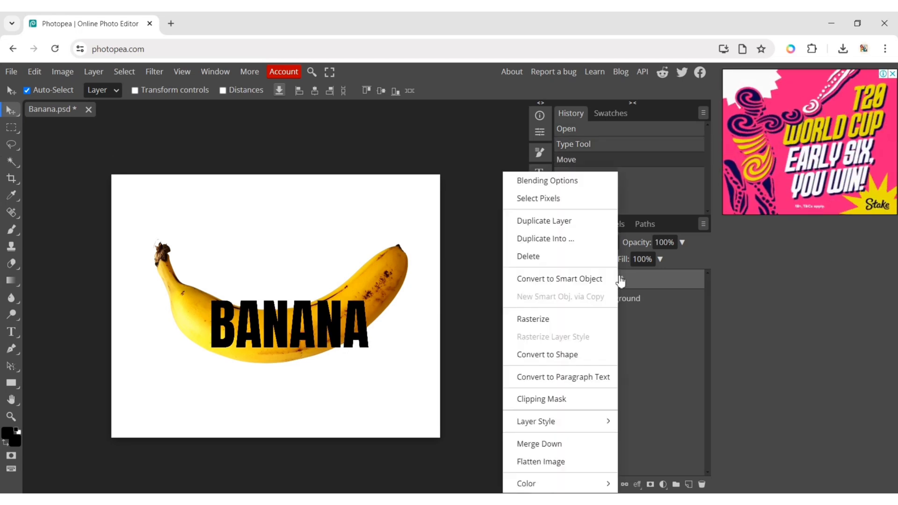
pyautogui.click(577, 281)
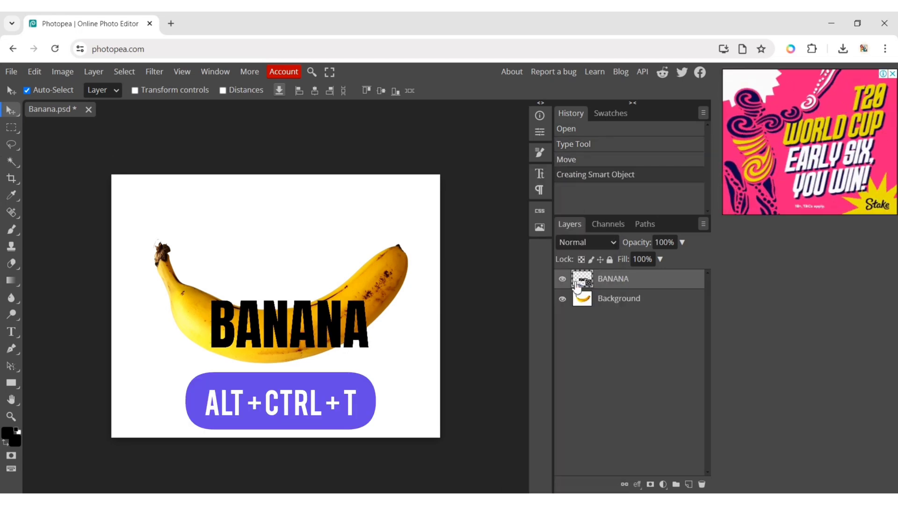
# - Warp the BANANA text to follow the banana's curve and apply the transform
pyautogui.hotkey('ctrl', 'alt', 't')
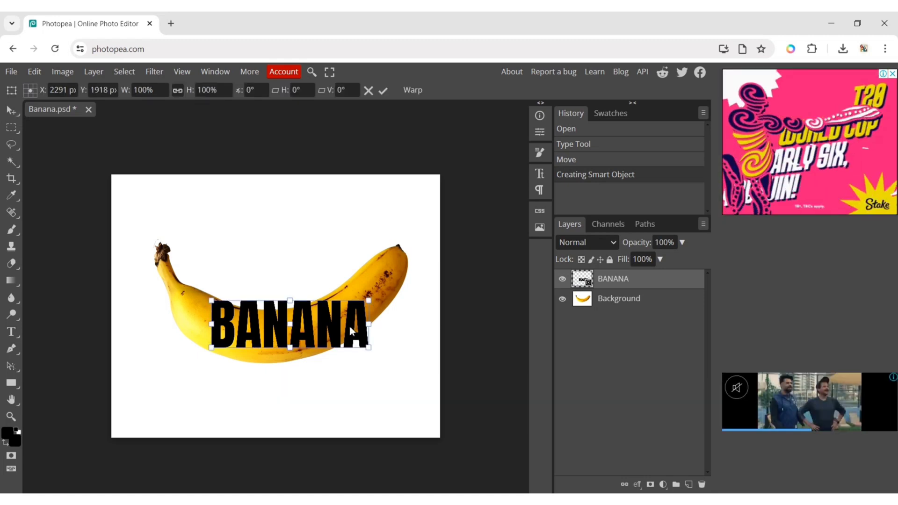
pyautogui.rightClick(334, 323)
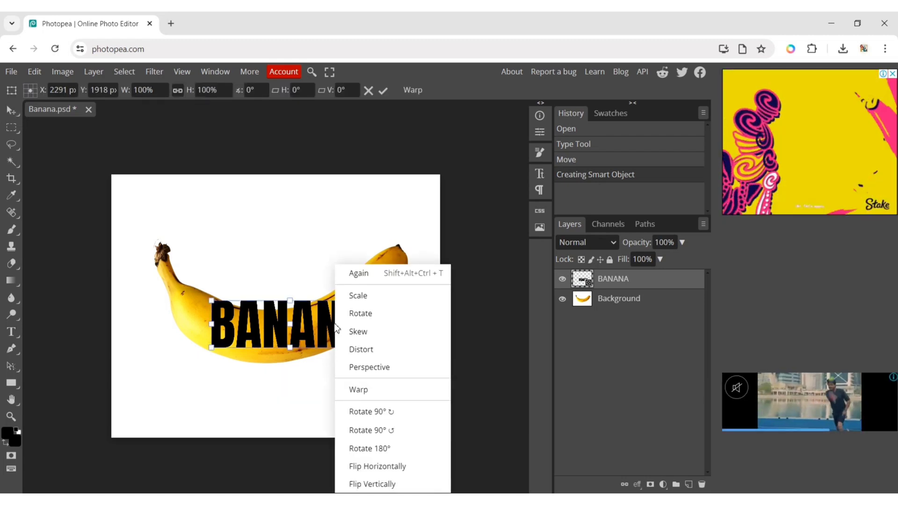
pyautogui.click(367, 389)
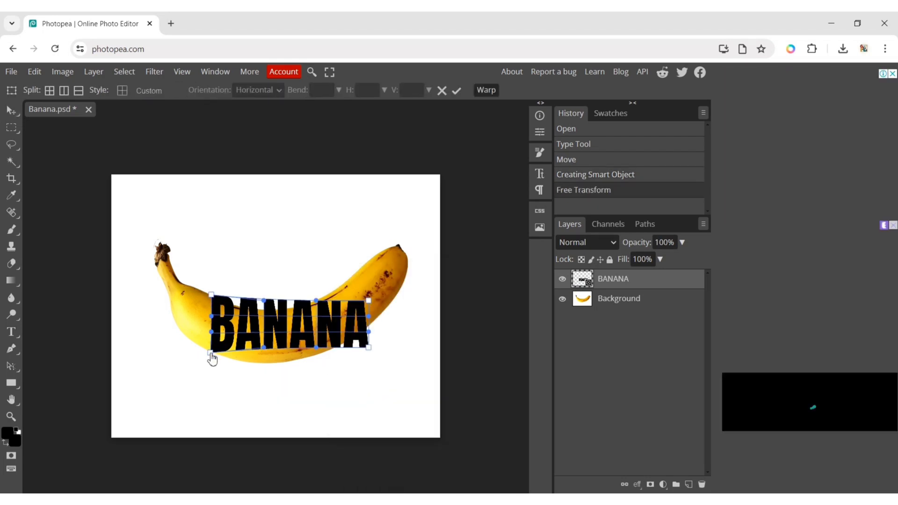
pyautogui.moveTo(212, 360); pyautogui.dragTo(262, 376)
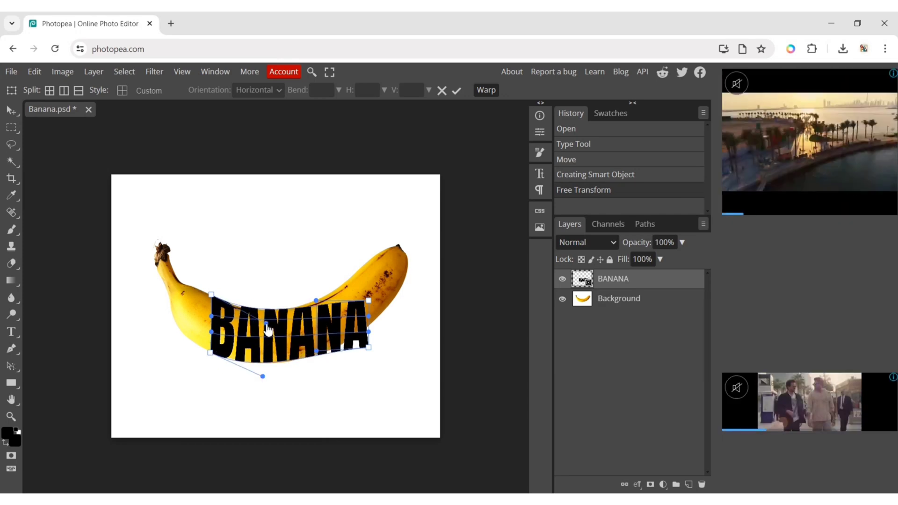
pyautogui.moveTo(267, 324); pyautogui.dragTo(266, 327)
pyautogui.moveTo(363, 296); pyautogui.dragTo(361, 277)
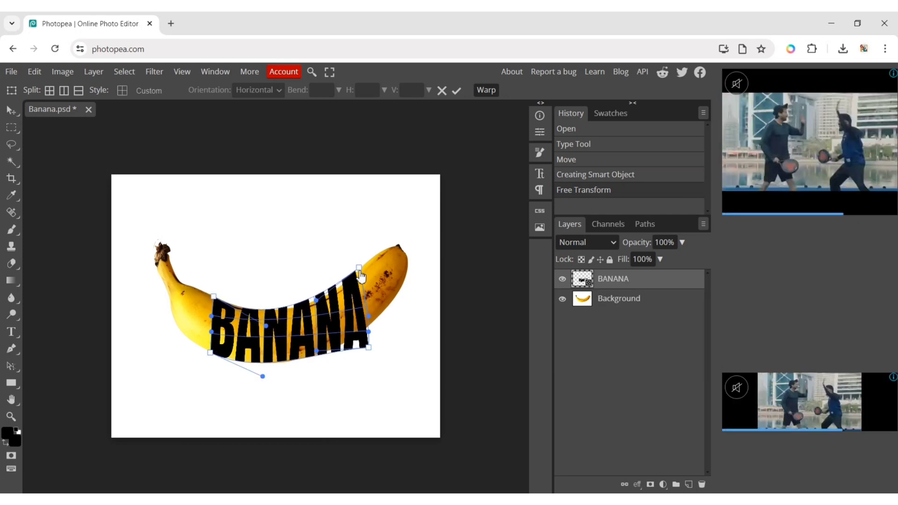
pyautogui.moveTo(369, 316); pyautogui.dragTo(360, 308)
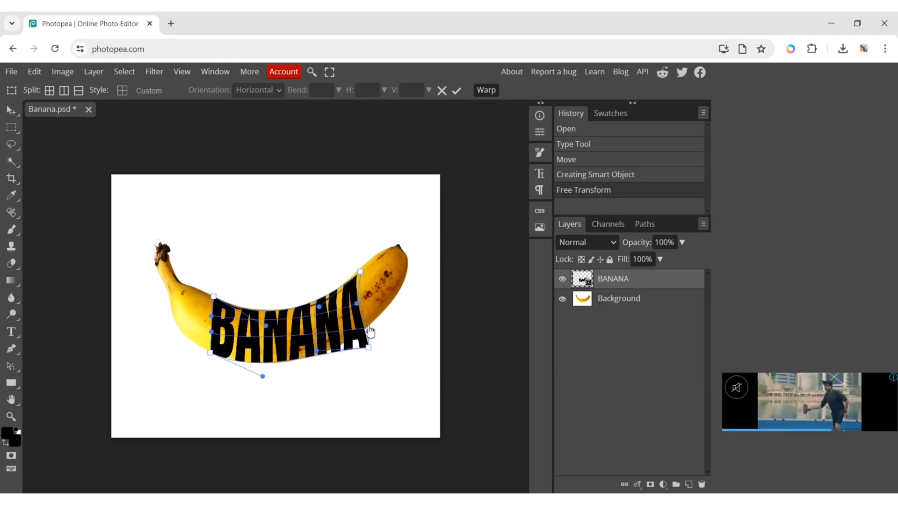
pyautogui.moveTo(369, 347)
pyautogui.mouseDown()
pyautogui.moveTo(369, 326)
pyautogui.moveTo(319, 358)
pyautogui.moveTo(329, 358)
pyautogui.mouseUp()
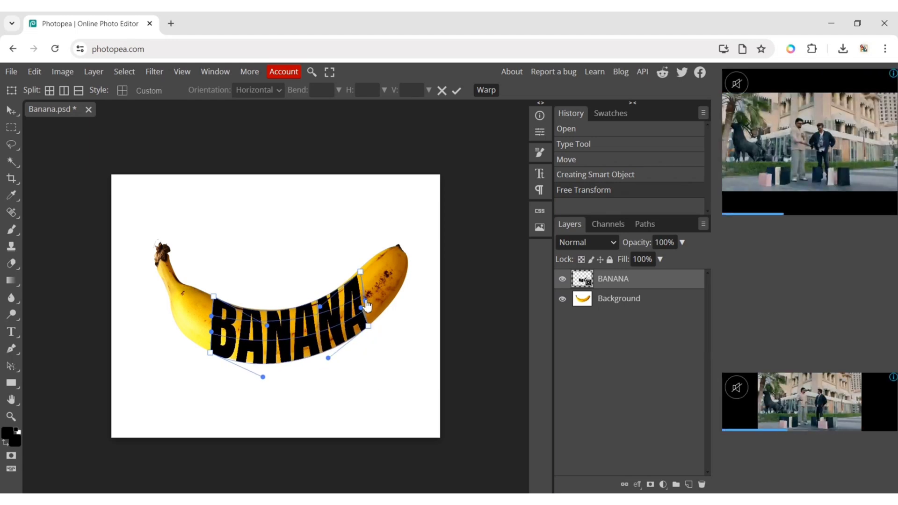
pyautogui.moveTo(366, 295); pyautogui.dragTo(370, 299)
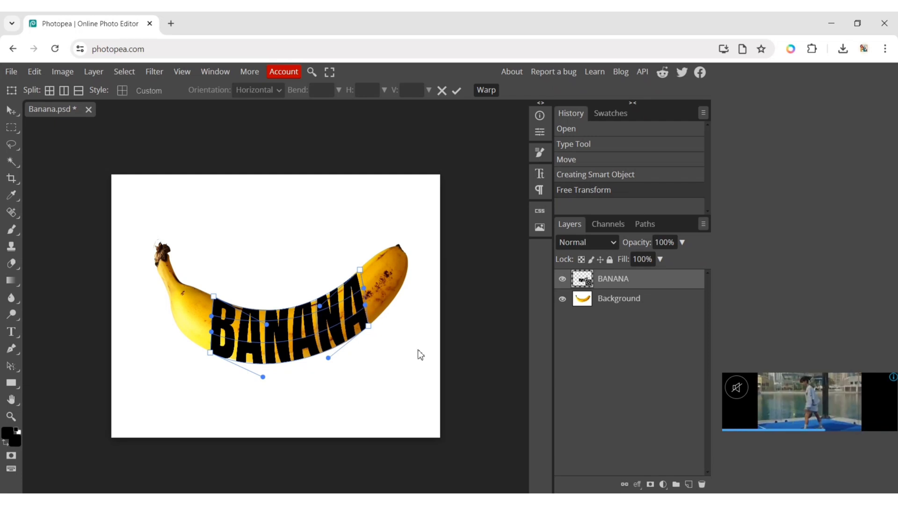
pyautogui.press('Return')
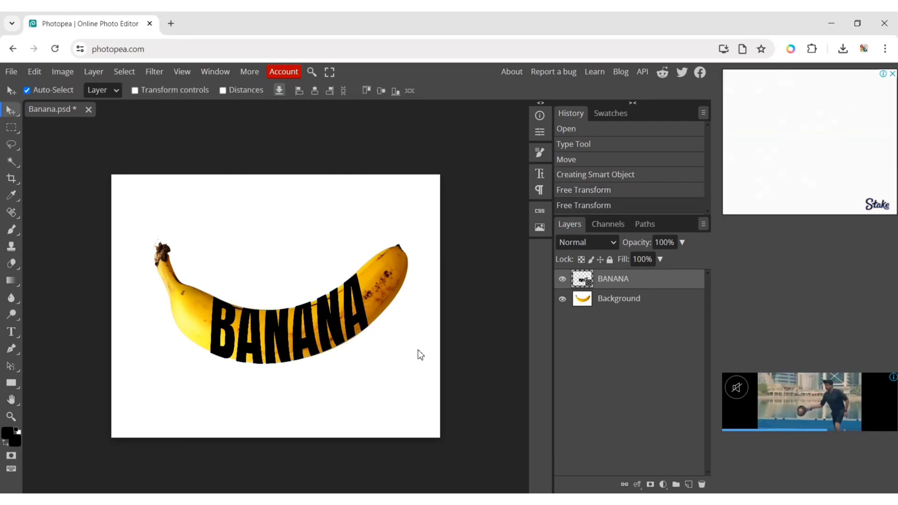
# - Duplicate the banana photo layer and clip the original into the BANANA text
pyautogui.click(616, 300)
pyautogui.hotkey('ctrl', 'j')
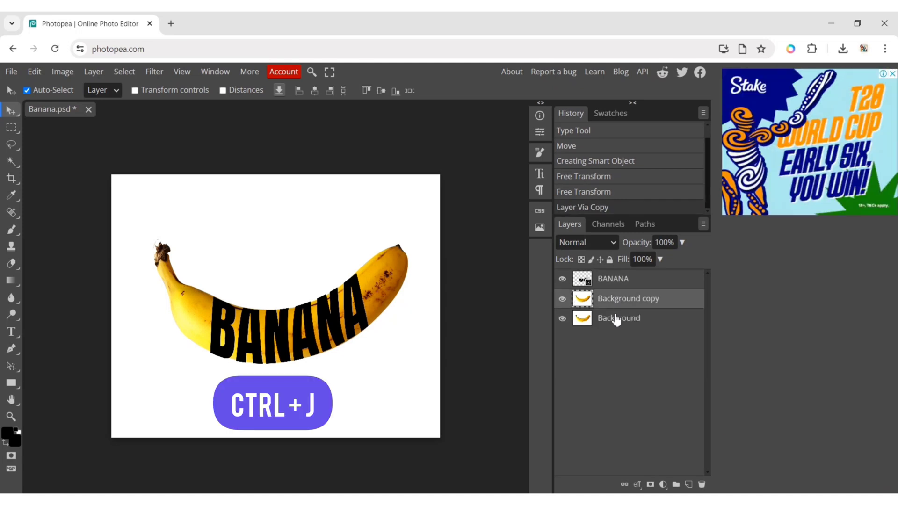
pyautogui.moveTo(616, 326); pyautogui.dragTo(611, 276)
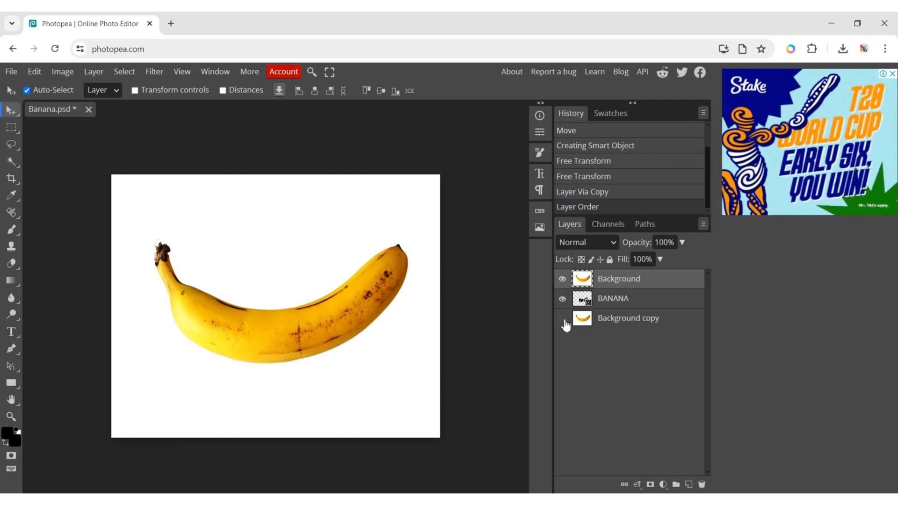
pyautogui.click(624, 320)
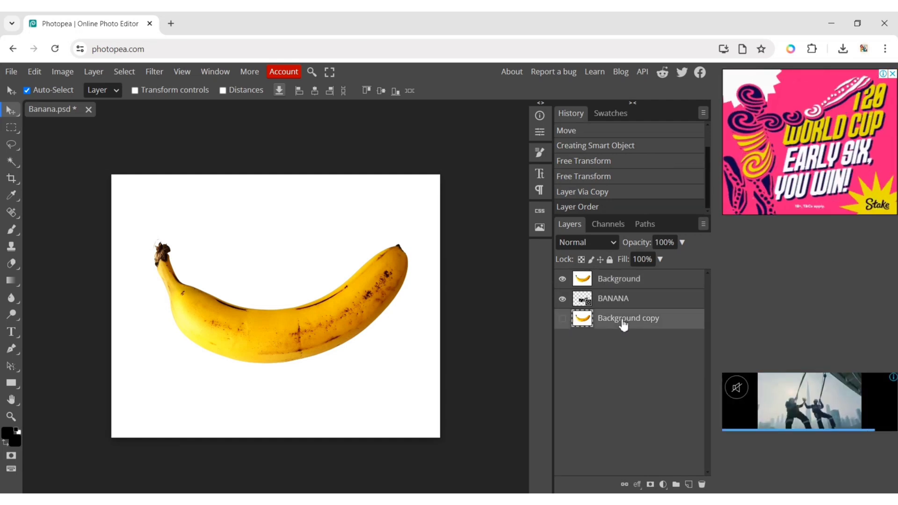
pyautogui.click(619, 280)
pyautogui.keyDown('alt'); pyautogui.click(619, 283); pyautogui.keyUp('alt')
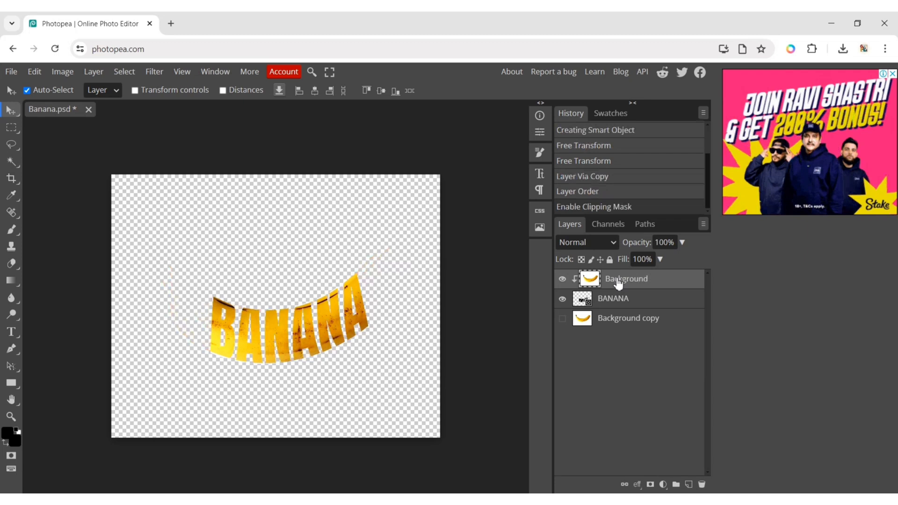
# - Give the visible Background copy an inverted, fully hiding mask, with white as foreground colour
pyautogui.click(623, 320)
pyautogui.click(562, 319)
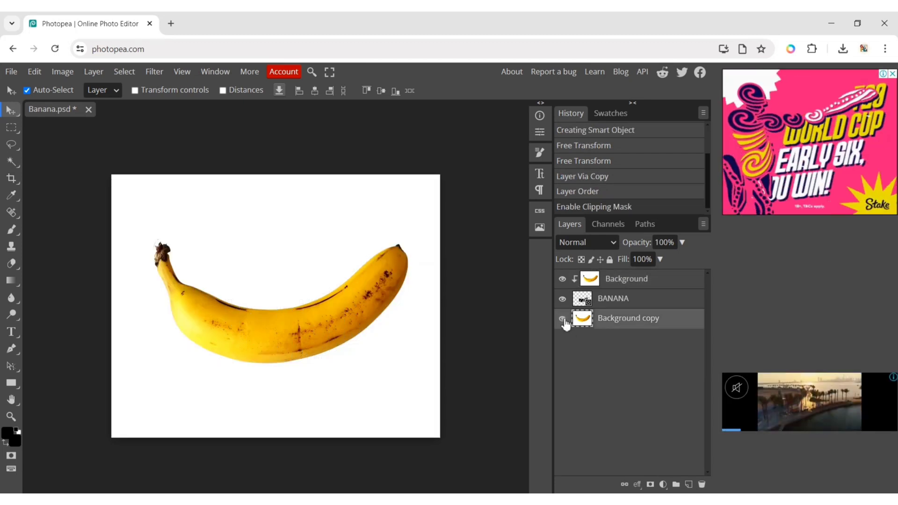
pyautogui.click(650, 484)
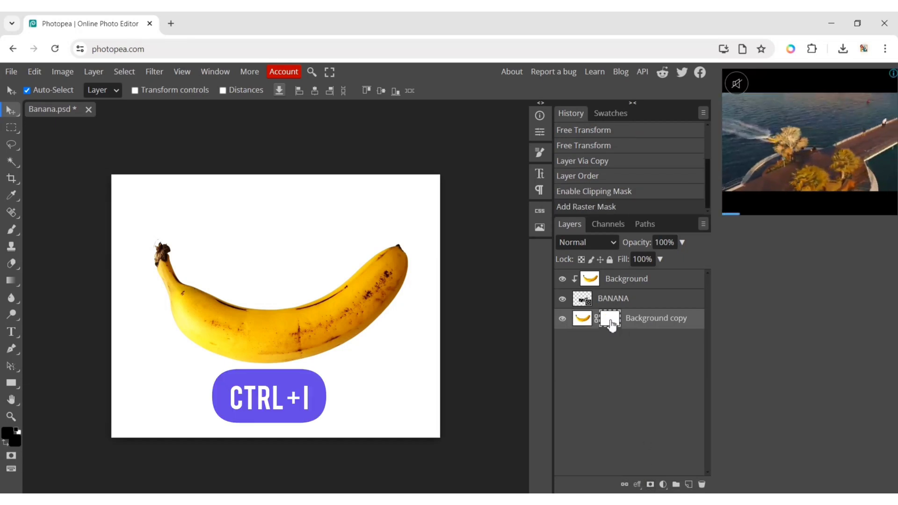
pyautogui.hotkey('ctrl', 'i')
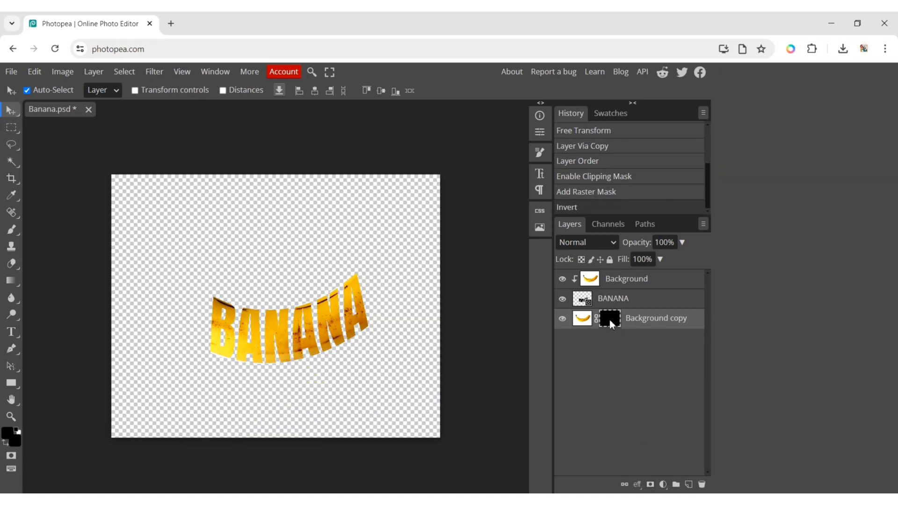
pyautogui.click(17, 434)
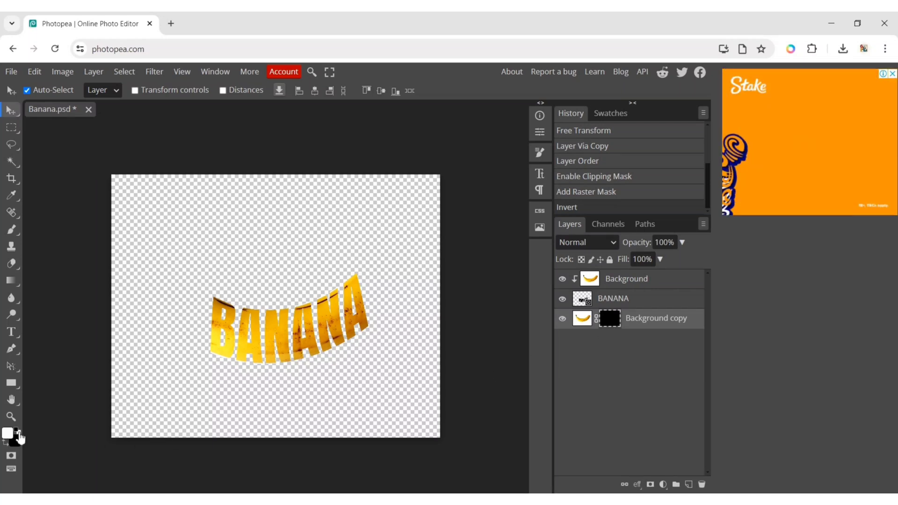
# - Select the Brush tool and set its size to about 207 px
pyautogui.click(15, 231)
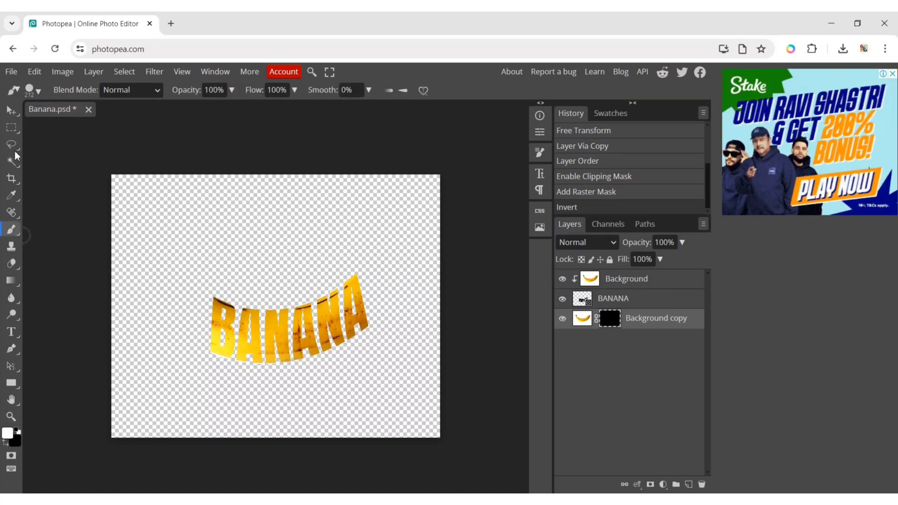
pyautogui.click(36, 89)
pyautogui.moveTo(139, 122)
pyautogui.mouseDown()
pyautogui.moveTo(127, 122)
pyautogui.moveTo(139, 128)
pyautogui.mouseUp()
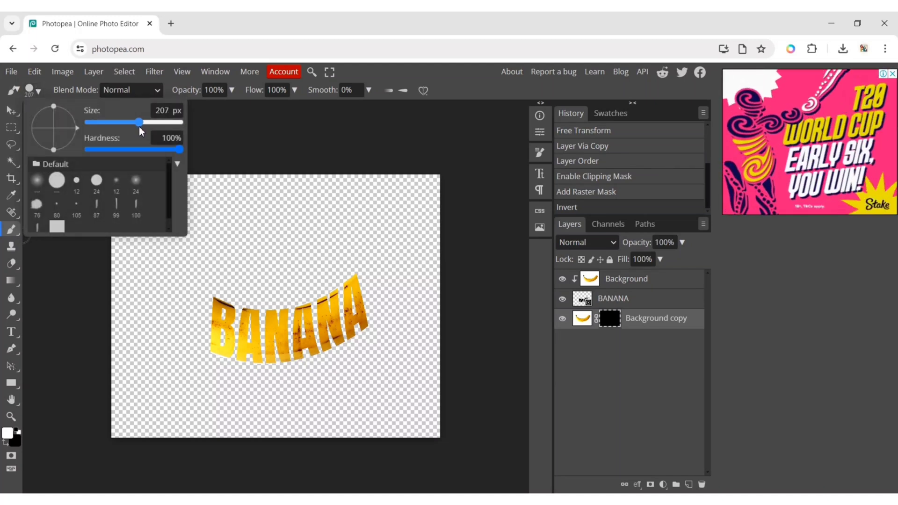
pyautogui.moveTo(140, 129); pyautogui.dragTo(138, 131)
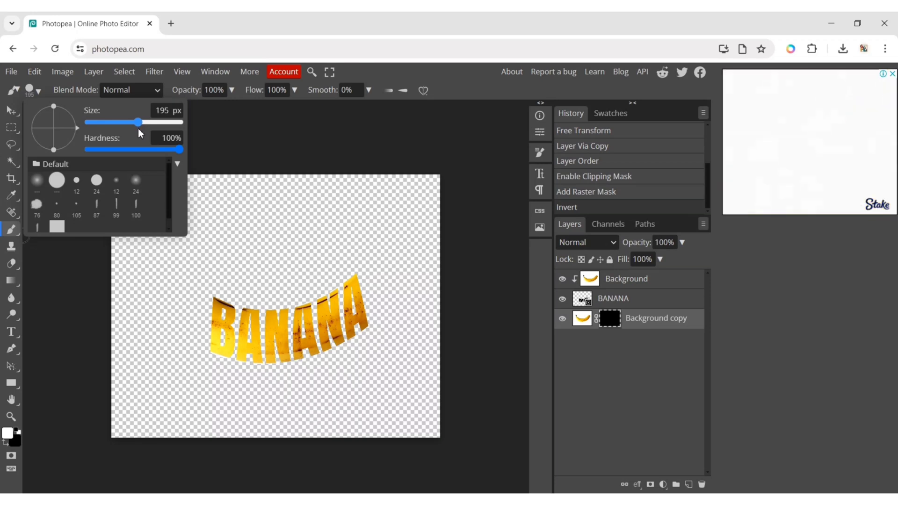
pyautogui.moveTo(139, 130); pyautogui.dragTo(140, 131)
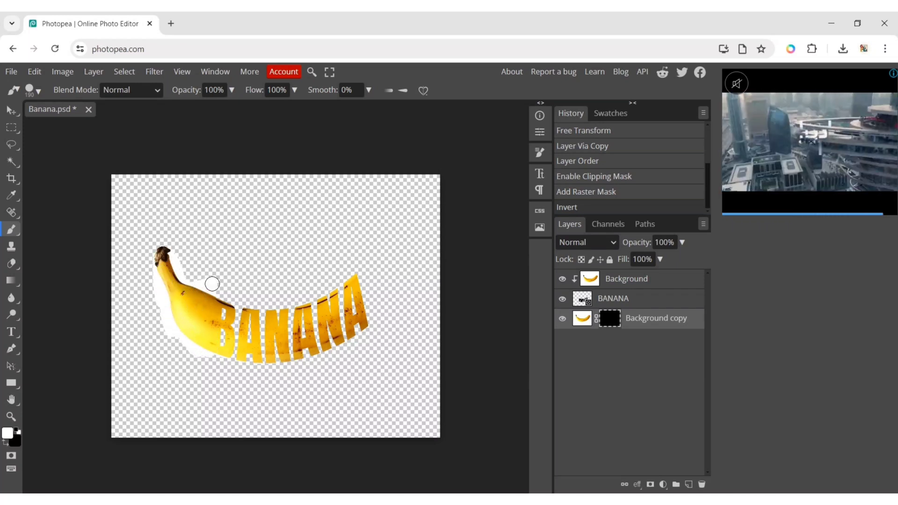
# - Paint white on the copy's mask to reveal both banana tips and the stem
pyautogui.moveTo(143, 260); pyautogui.dragTo(96, 248)
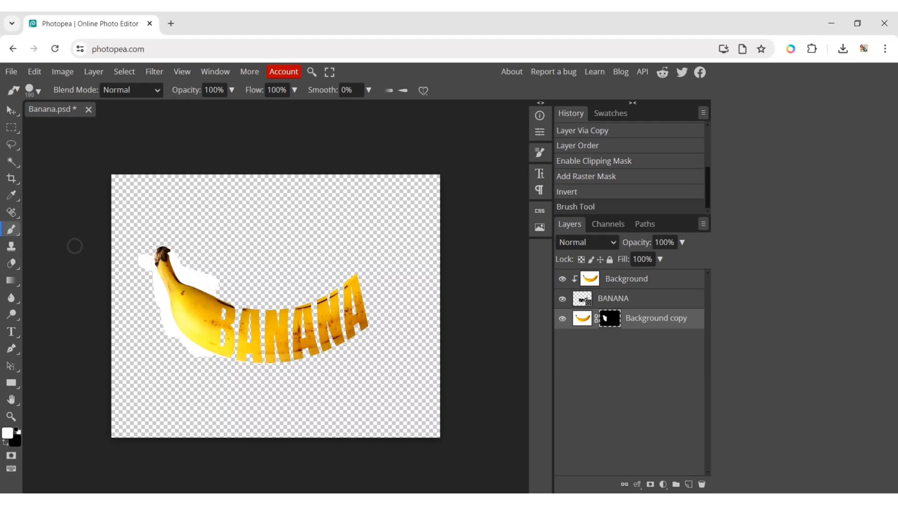
pyautogui.moveTo(133, 273)
pyautogui.mouseDown()
pyautogui.moveTo(156, 232)
pyautogui.moveTo(143, 278)
pyautogui.mouseUp()
pyautogui.moveTo(165, 239); pyautogui.dragTo(181, 253)
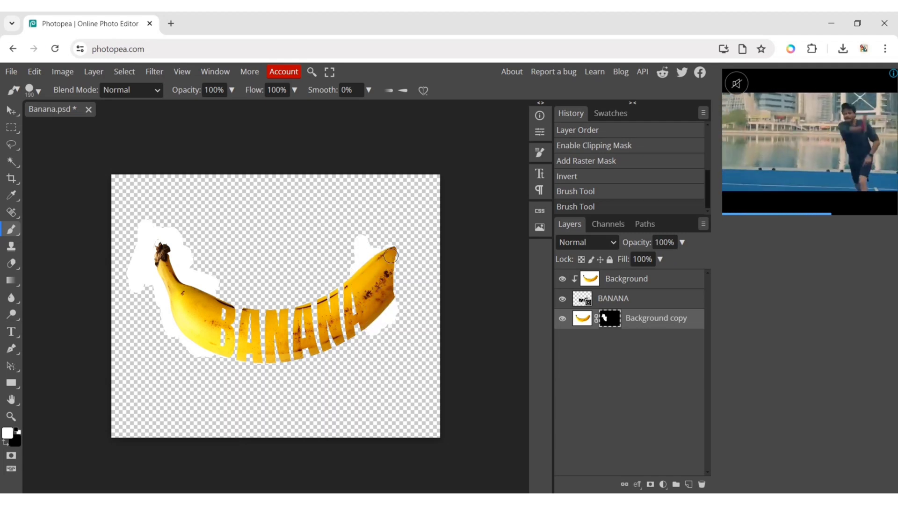
pyautogui.moveTo(398, 276); pyautogui.dragTo(411, 293)
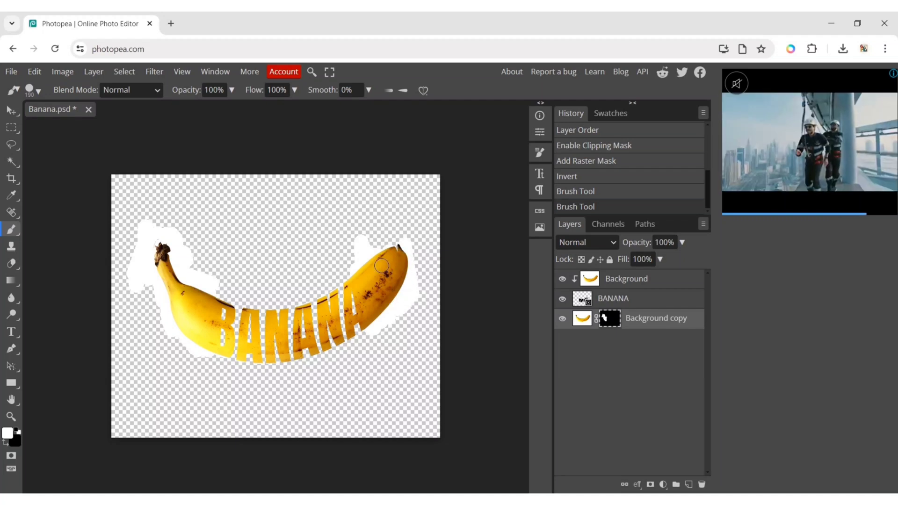
pyautogui.moveTo(393, 236); pyautogui.dragTo(409, 230)
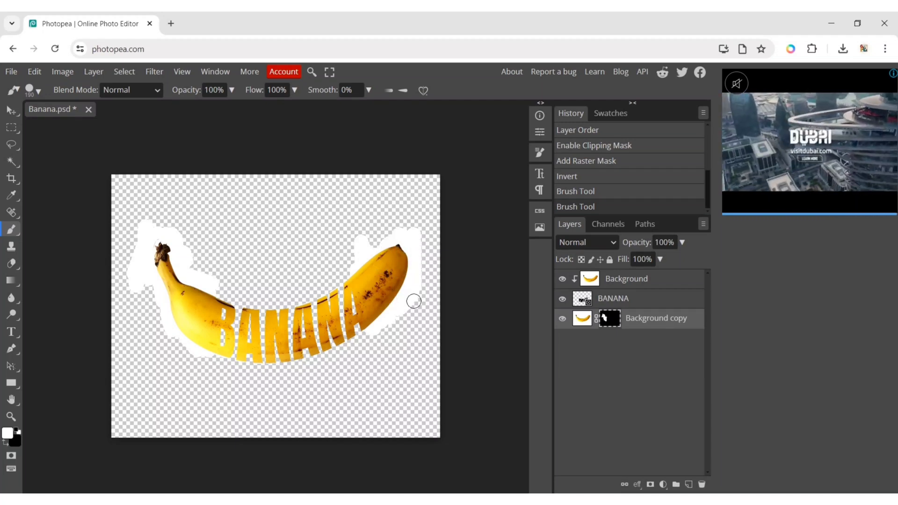
pyautogui.moveTo(403, 254); pyautogui.dragTo(391, 227)
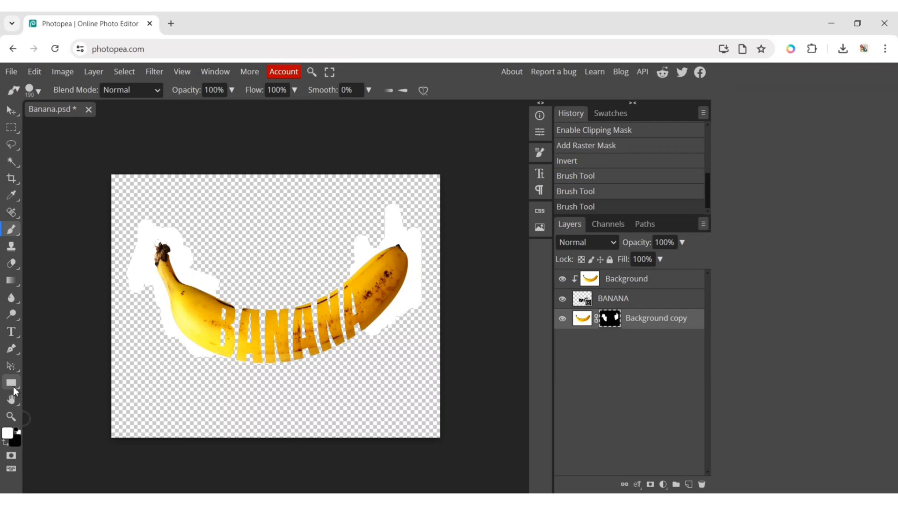
# - Draw a white-filled rectangle over the canvas and move it beneath the banana copy layer
pyautogui.click(12, 385)
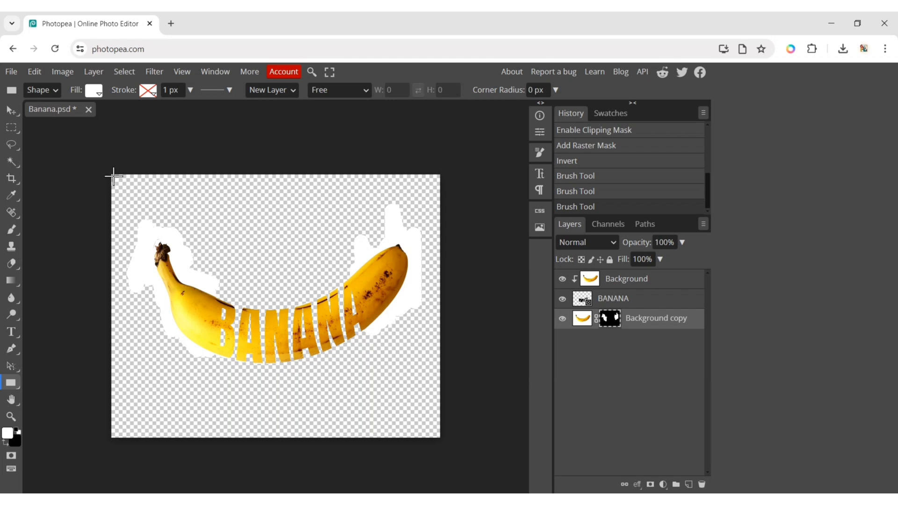
pyautogui.moveTo(126, 177)
pyautogui.mouseDown()
pyautogui.moveTo(442, 188)
pyautogui.moveTo(447, 254)
pyautogui.moveTo(435, 349)
pyautogui.moveTo(449, 405)
pyautogui.moveTo(441, 440)
pyautogui.mouseUp()
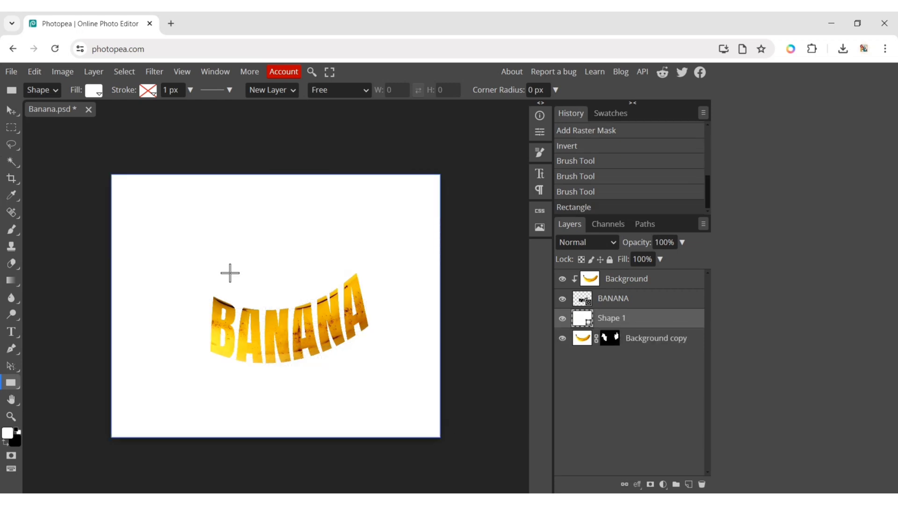
pyautogui.click(94, 97)
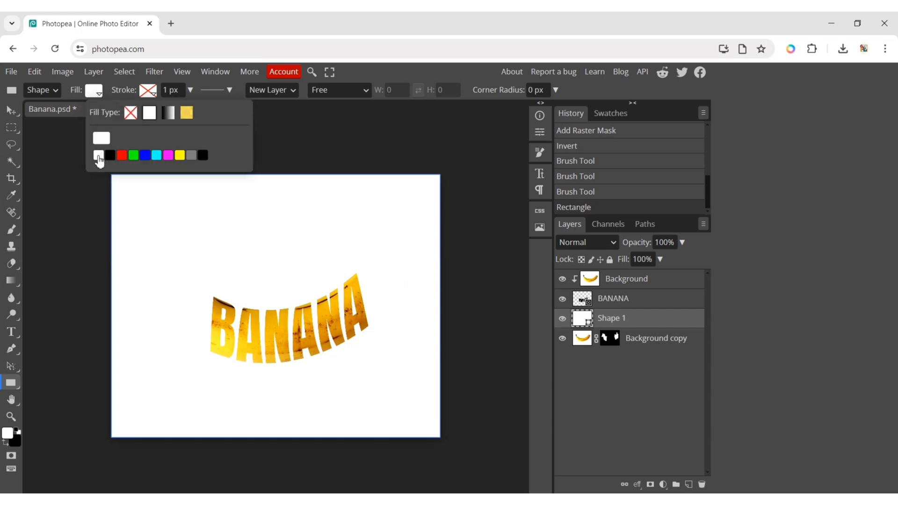
pyautogui.click(94, 93)
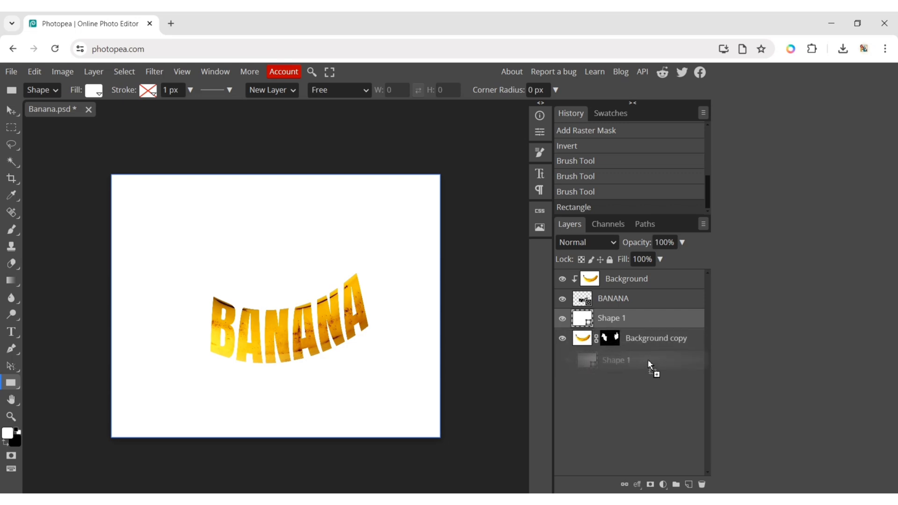
pyautogui.moveTo(647, 352); pyautogui.dragTo(647, 360)
pyautogui.click(495, 309)
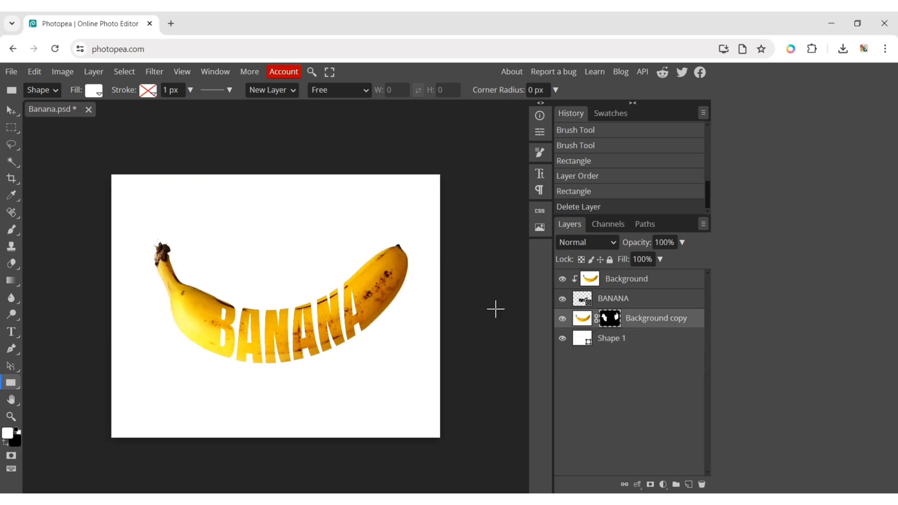
# - Export the banana typography artwork from Photopea as a PNG file
pyautogui.click(10, 71)
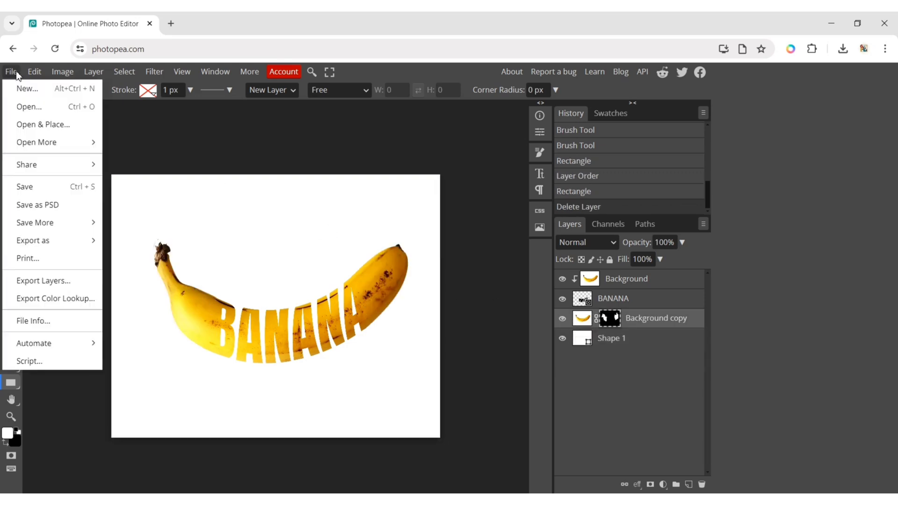
pyautogui.moveTo(42, 240)
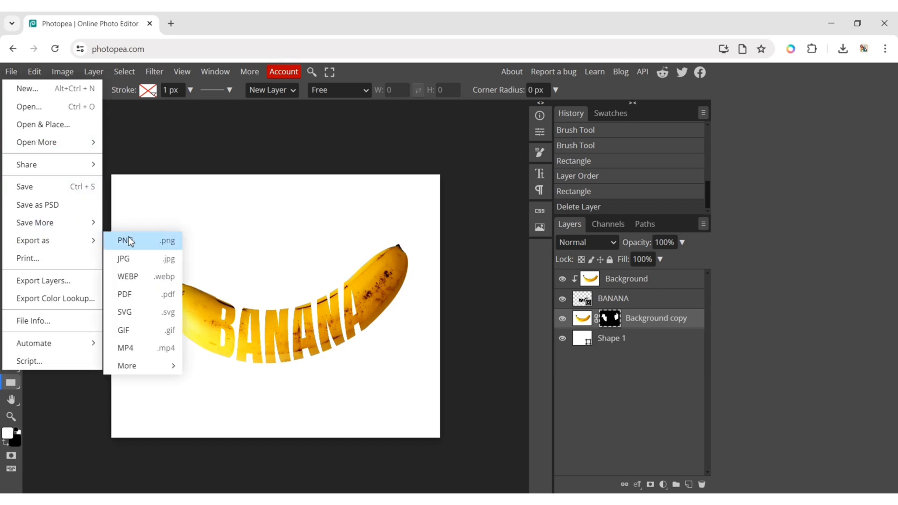
pyautogui.click(125, 241)
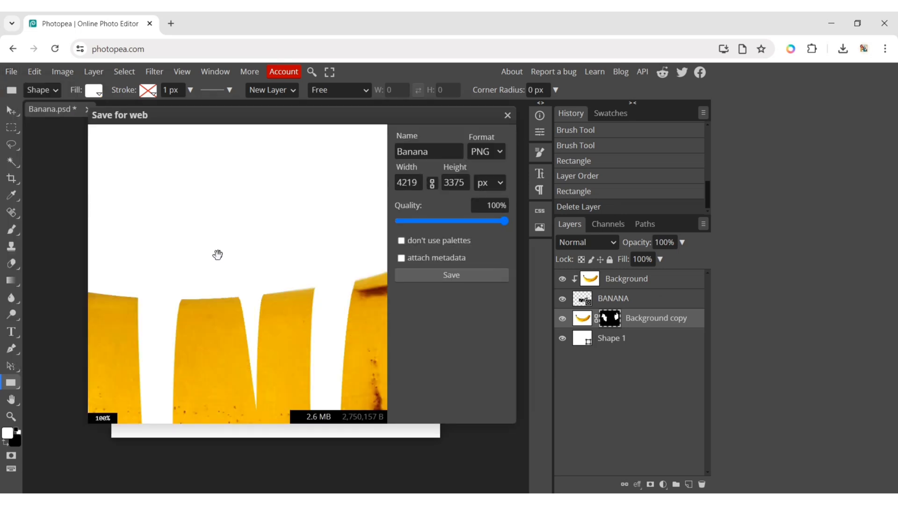
pyautogui.click(411, 280)
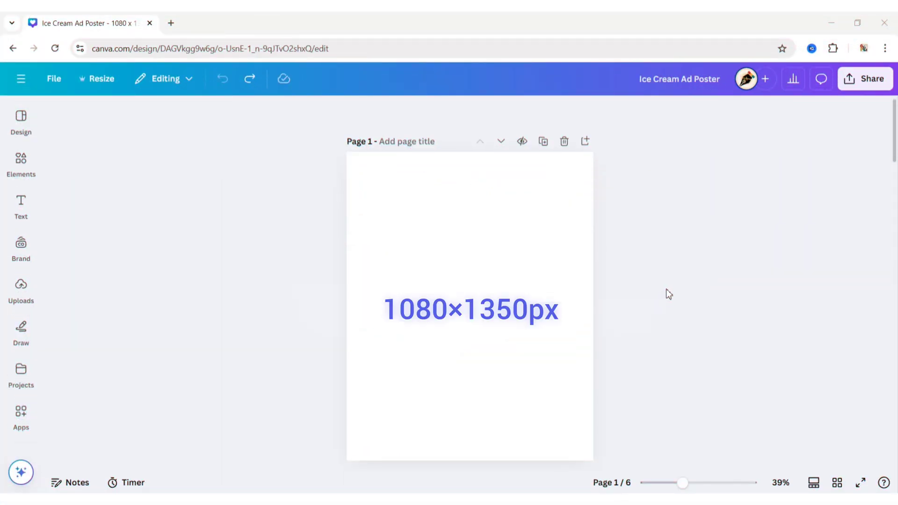
# - Upload the 'Banana TYpography' PNG from Downloads into Canva's Uploads
pyautogui.click(21, 288)
pyautogui.click(110, 145)
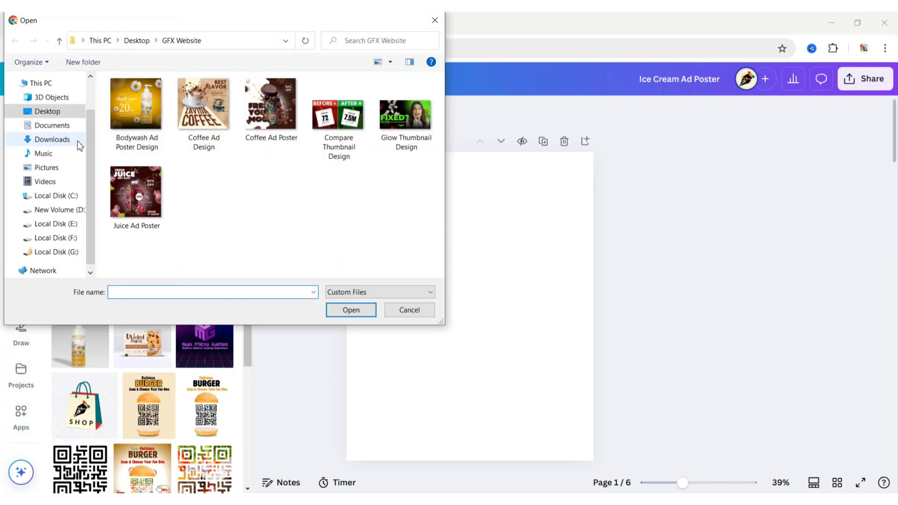
pyautogui.click(72, 140)
pyautogui.click(131, 131)
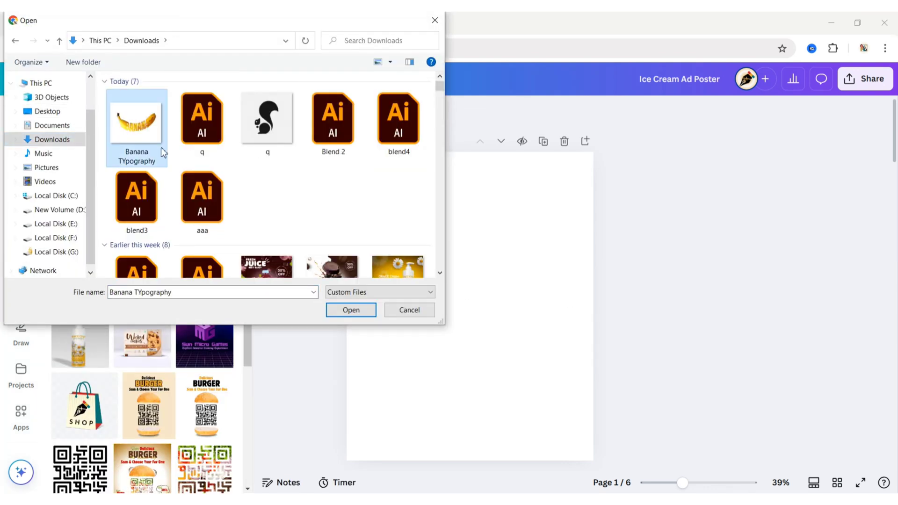
pyautogui.click(351, 311)
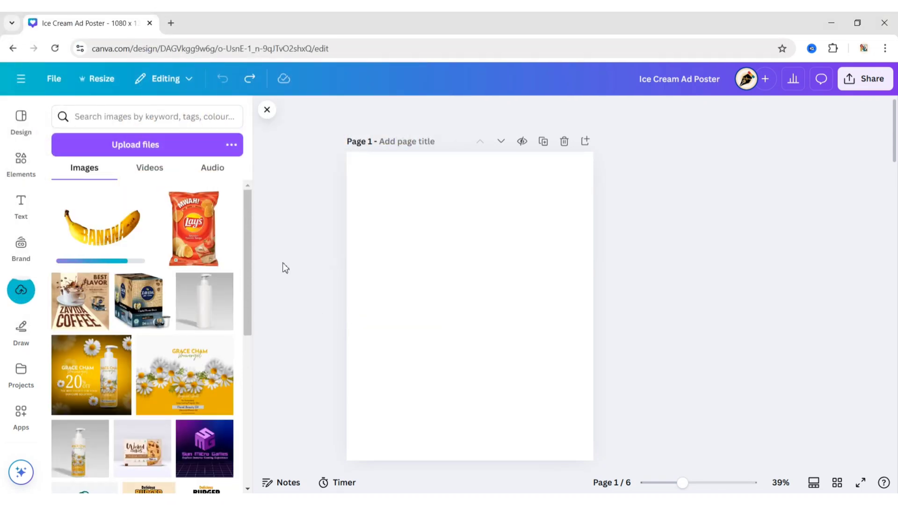
pyautogui.click(265, 111)
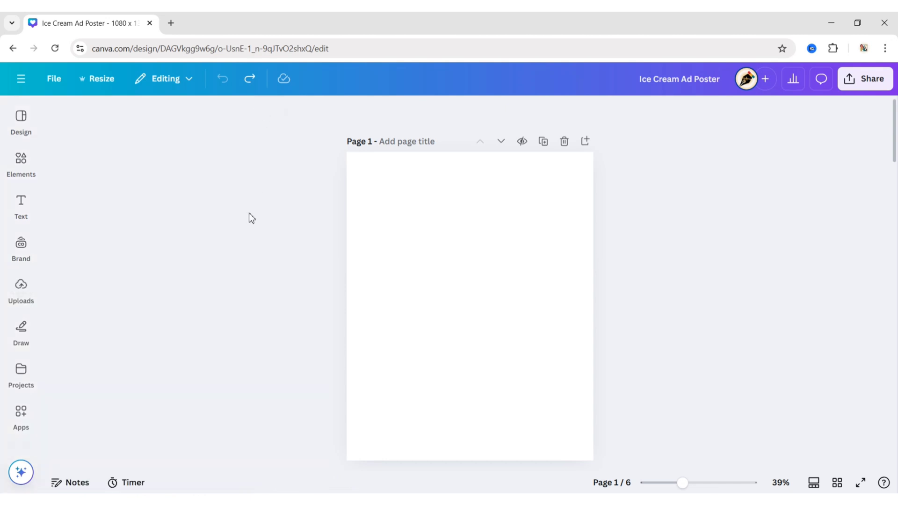
# - Search photos for 'yellow gradient background' and add the yellow radial gradient to the page
pyautogui.click(25, 170)
pyautogui.click(94, 116)
pyautogui.write('yellow gradient background')
pyautogui.press('Return')
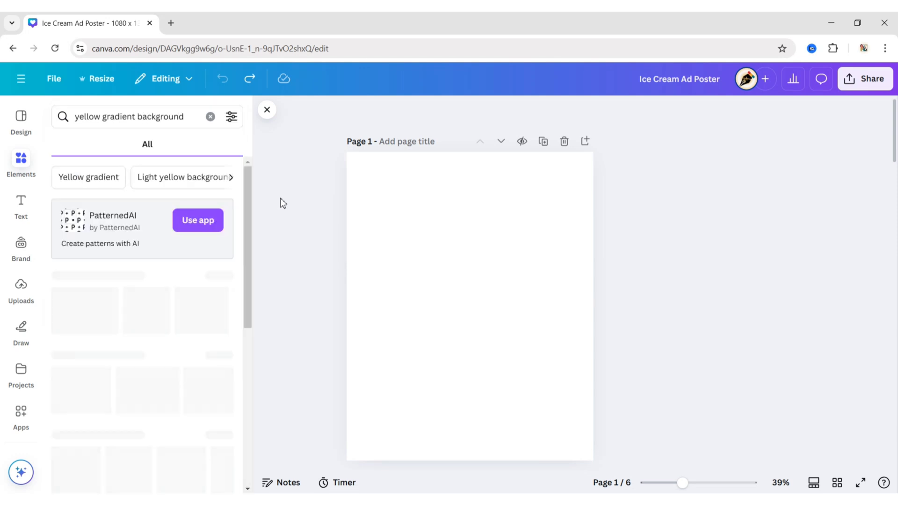
pyautogui.click(145, 146)
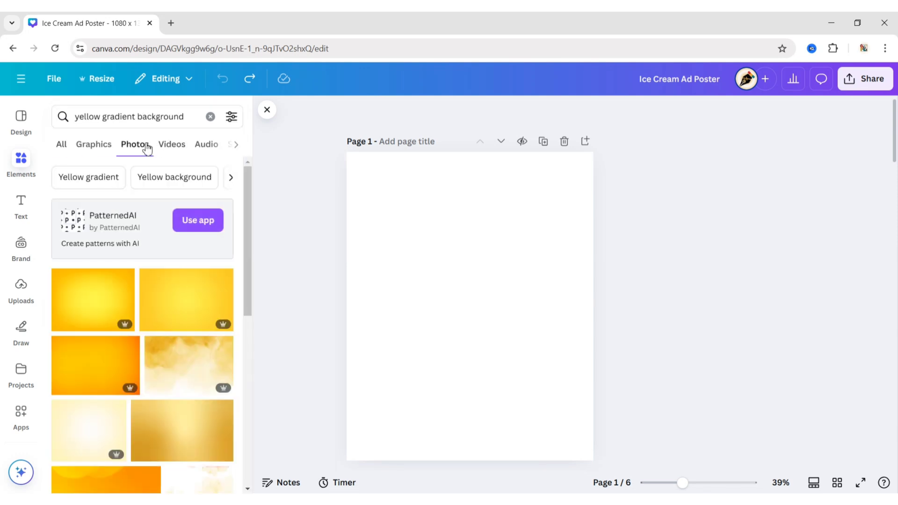
pyautogui.scroll(-5, 161, 231)
pyautogui.scroll(-5, 161, 232)
pyautogui.scroll(-5, 162, 234)
pyautogui.scroll(-5, 164, 237)
pyautogui.scroll(-5, 163, 236)
pyautogui.scroll(-5, 163, 236)
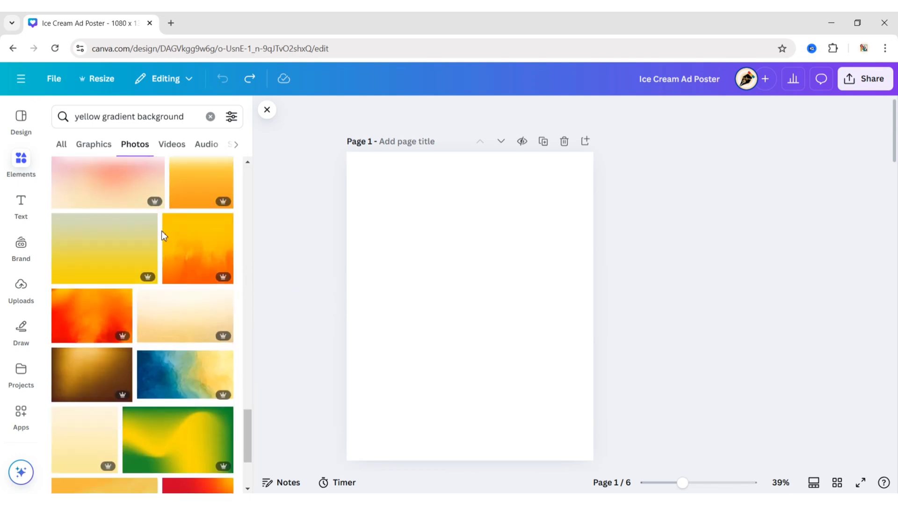
pyautogui.scroll(-5, 163, 235)
pyautogui.scroll(-5, 163, 235)
pyautogui.scroll(-5, 163, 236)
pyautogui.scroll(-5, 164, 237)
pyautogui.scroll(-5, 164, 236)
pyautogui.click(178, 303)
pyautogui.click(266, 110)
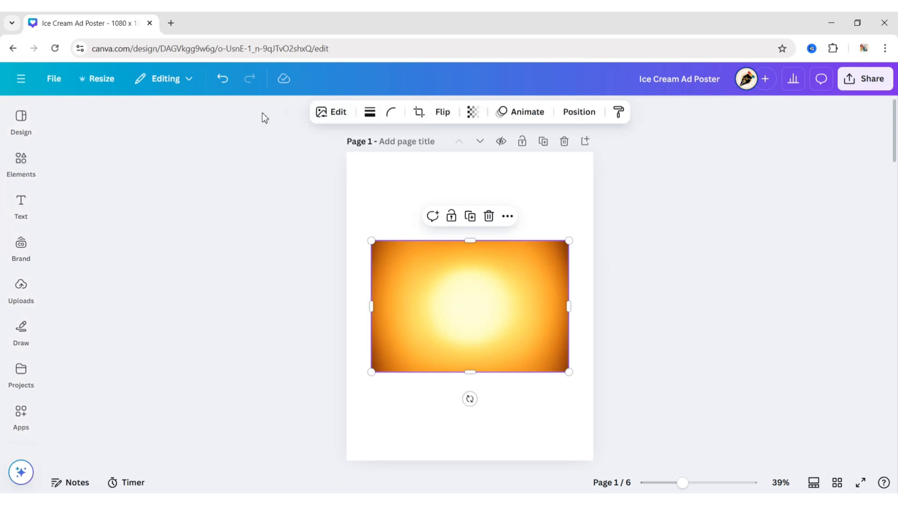
# - Set the gradient as the page background, enlarging and recentring its crop
pyautogui.click(507, 216)
pyautogui.scroll(-3, 565, 293)
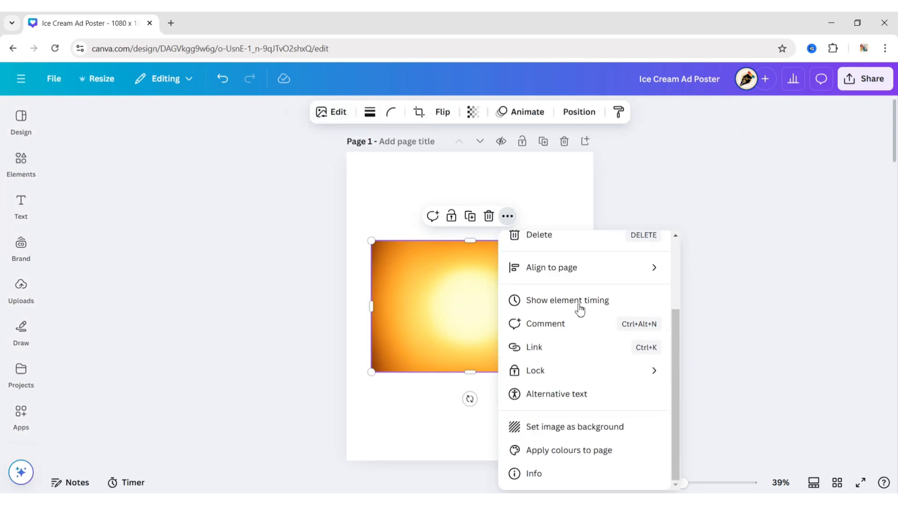
pyautogui.click(601, 427)
pyautogui.doubleClick(450, 256)
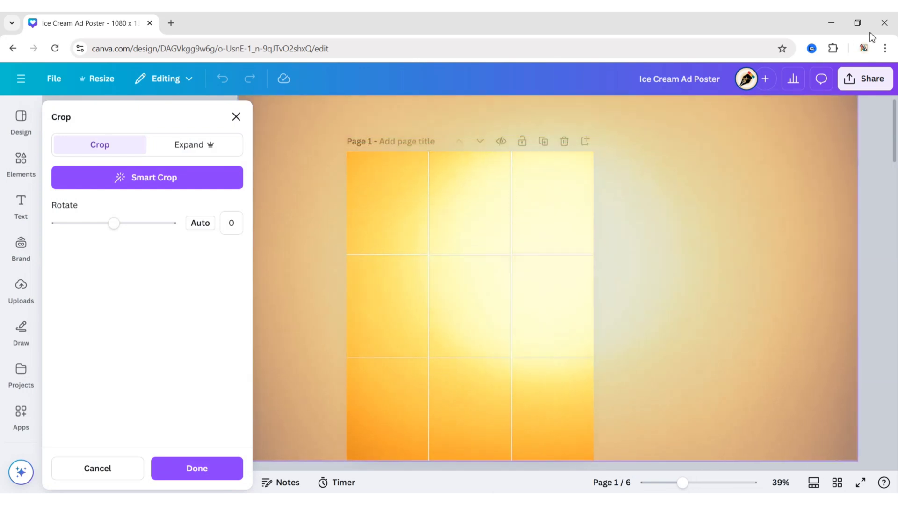
pyautogui.moveTo(709, 155)
pyautogui.mouseDown()
pyautogui.moveTo(771, 198)
pyautogui.moveTo(663, 300)
pyautogui.moveTo(666, 314)
pyautogui.mouseUp()
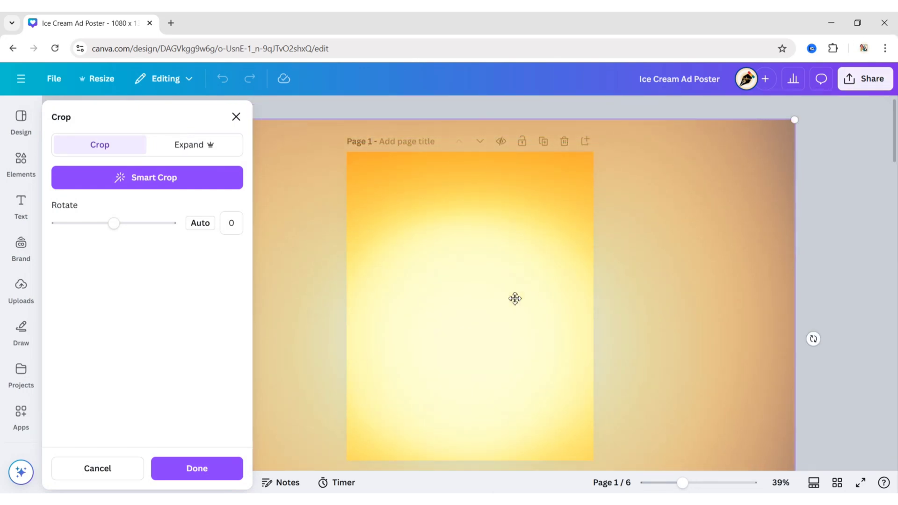
pyautogui.moveTo(515, 293); pyautogui.dragTo(508, 284)
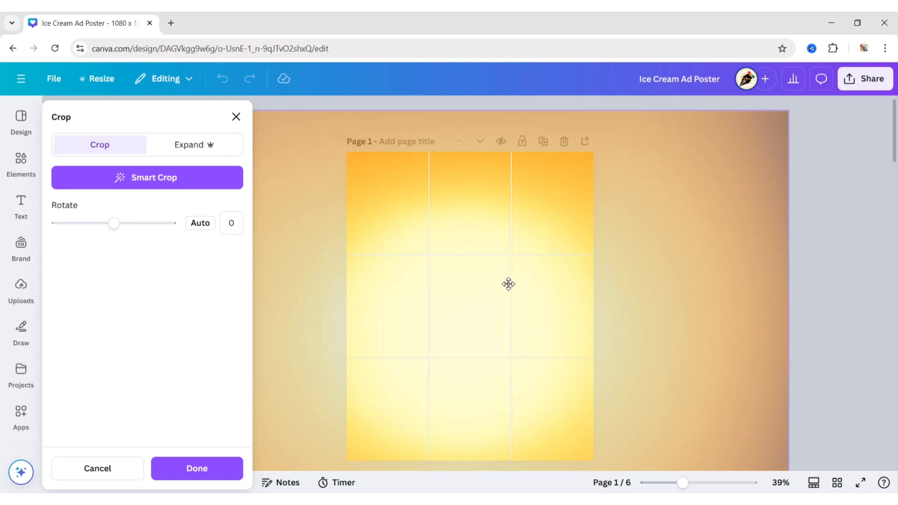
pyautogui.click(765, 263)
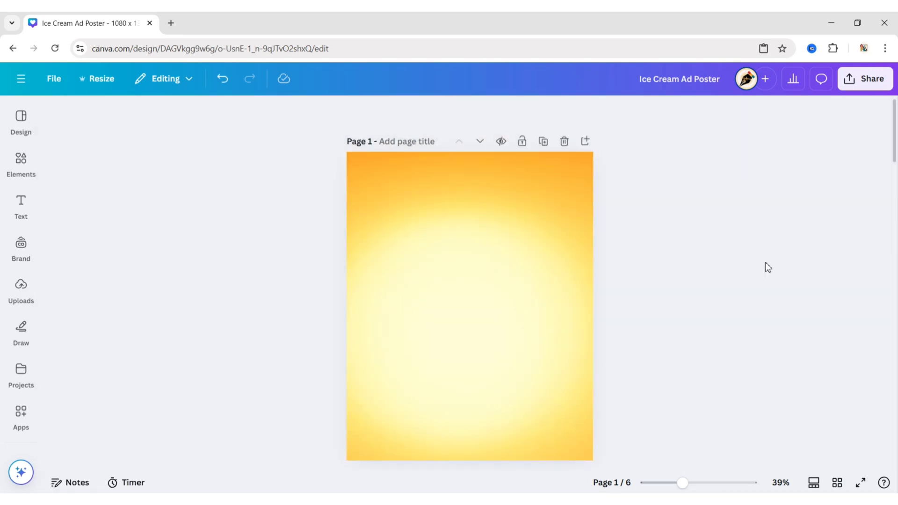
# - Search photos for 'banana slice' and add the three-slice banana photo to the page
pyautogui.click(21, 162)
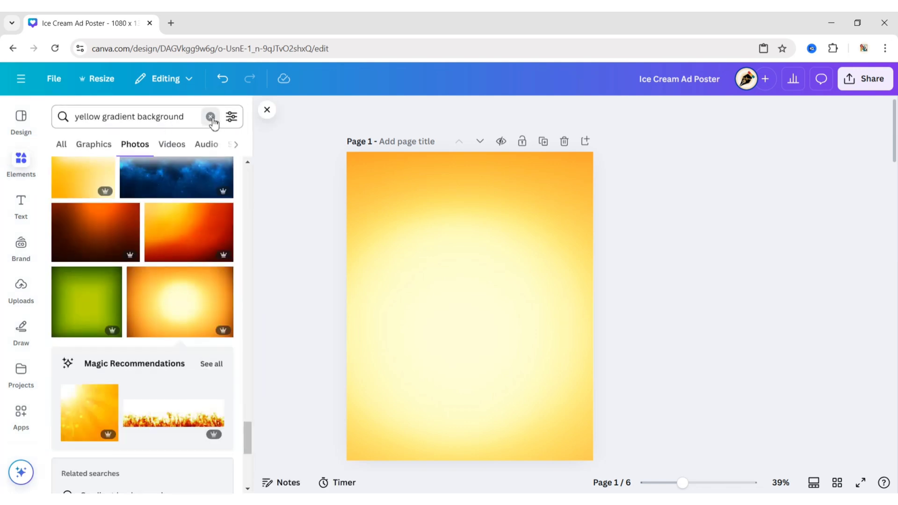
pyautogui.click(192, 117)
pyautogui.write('banana slice')
pyautogui.press('Return')
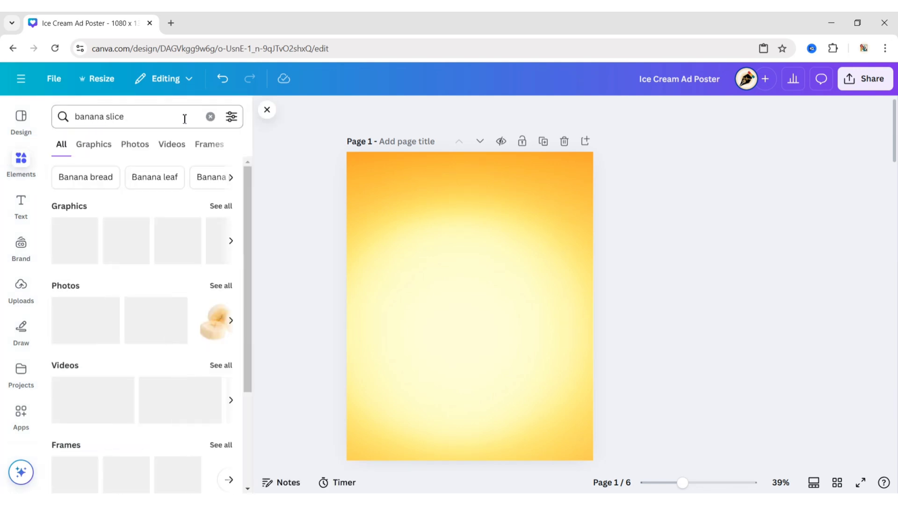
pyautogui.click(135, 145)
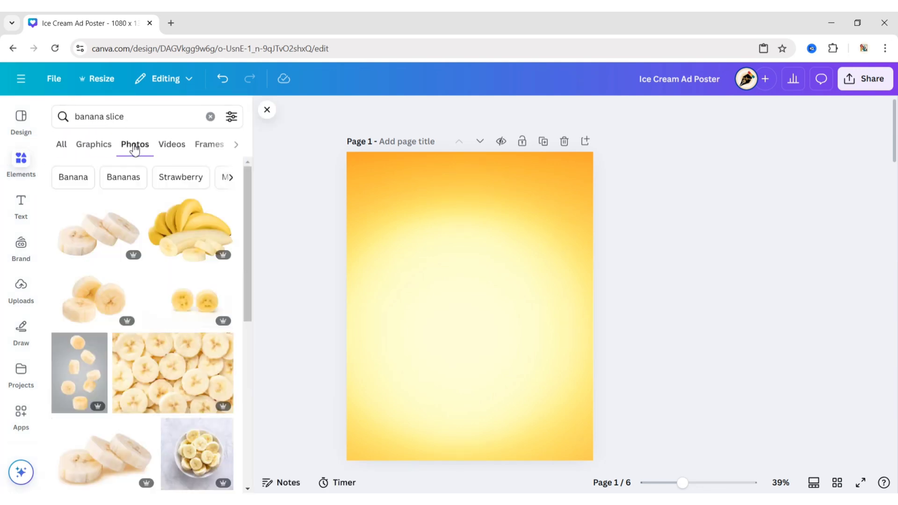
pyautogui.click(100, 305)
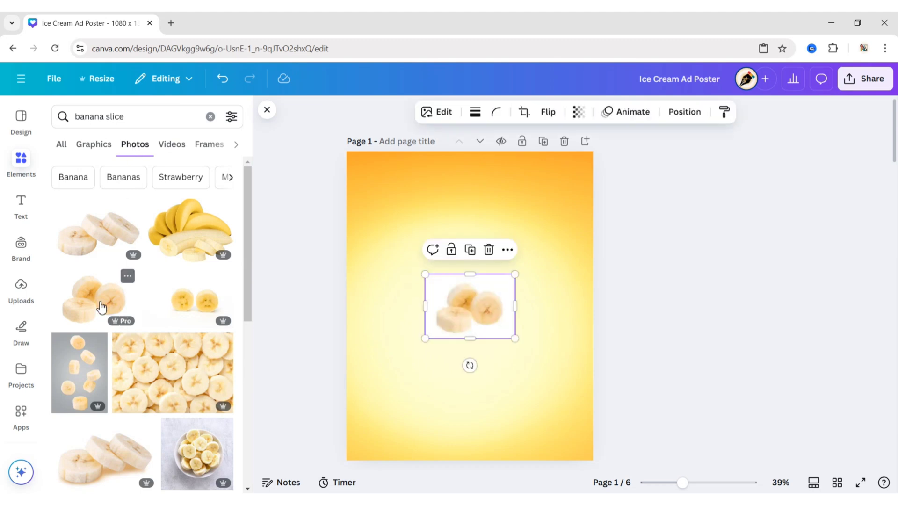
pyautogui.click(266, 112)
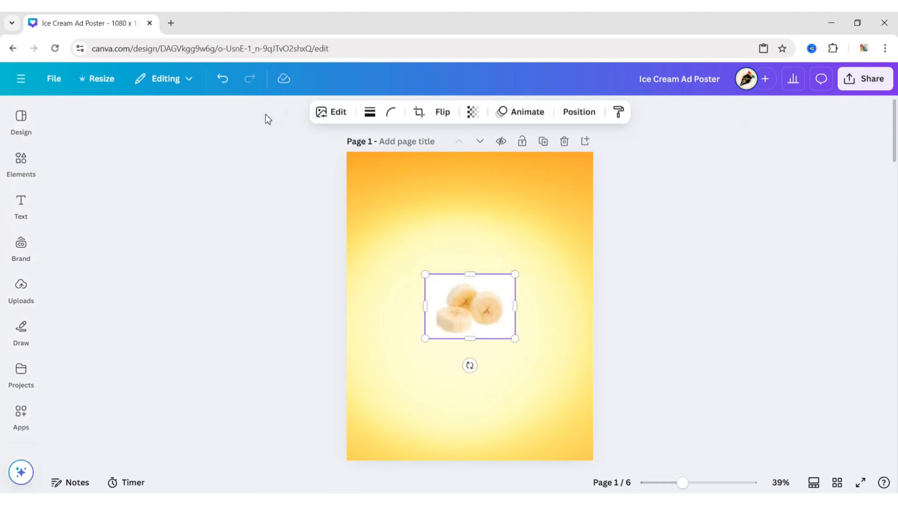
# - Remove the banana slices photo's background and apply the Eldar filter
pyautogui.click(322, 112)
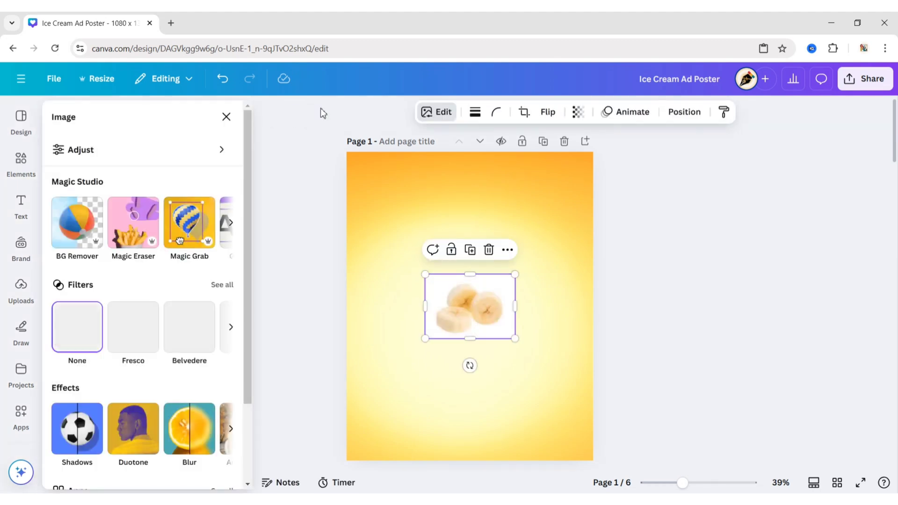
pyautogui.click(89, 221)
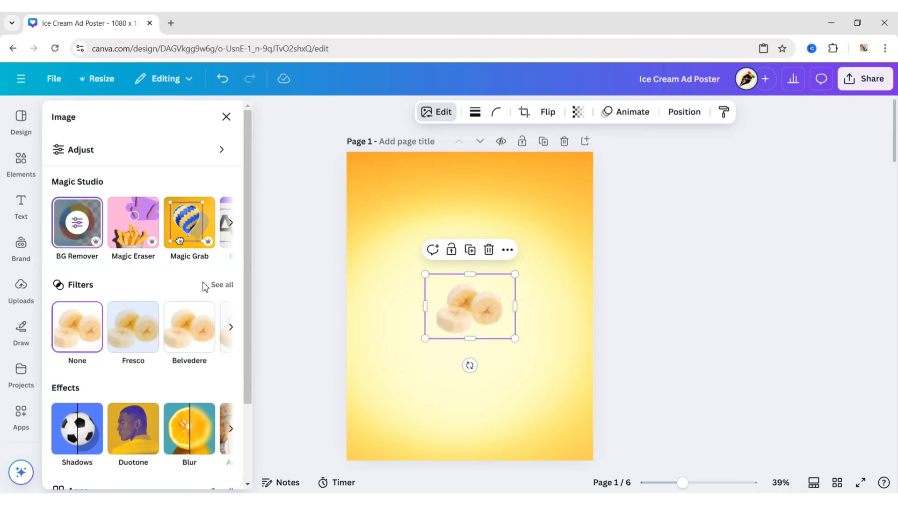
pyautogui.click(233, 292)
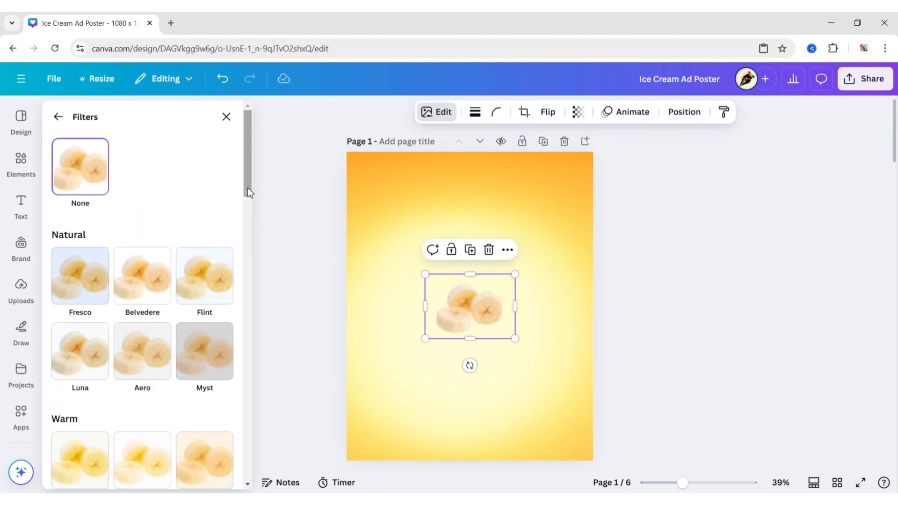
pyautogui.moveTo(248, 185); pyautogui.dragTo(246, 310)
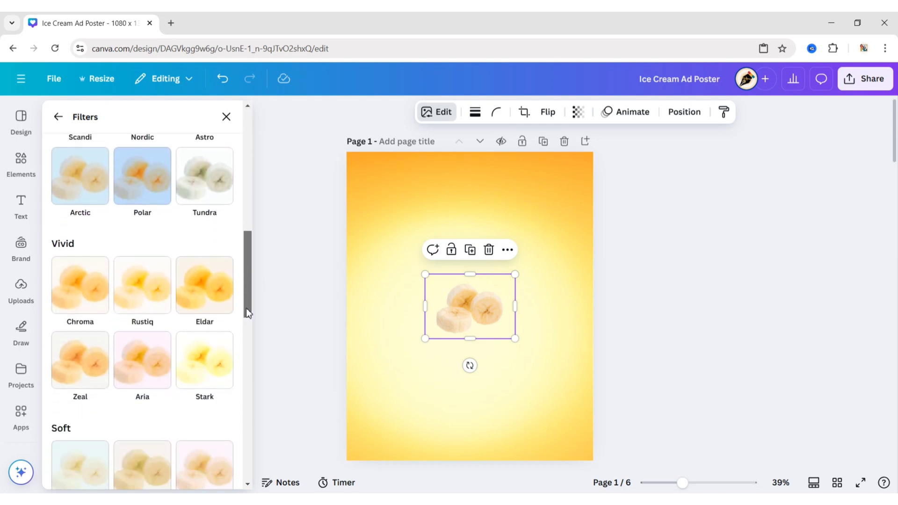
pyautogui.click(208, 305)
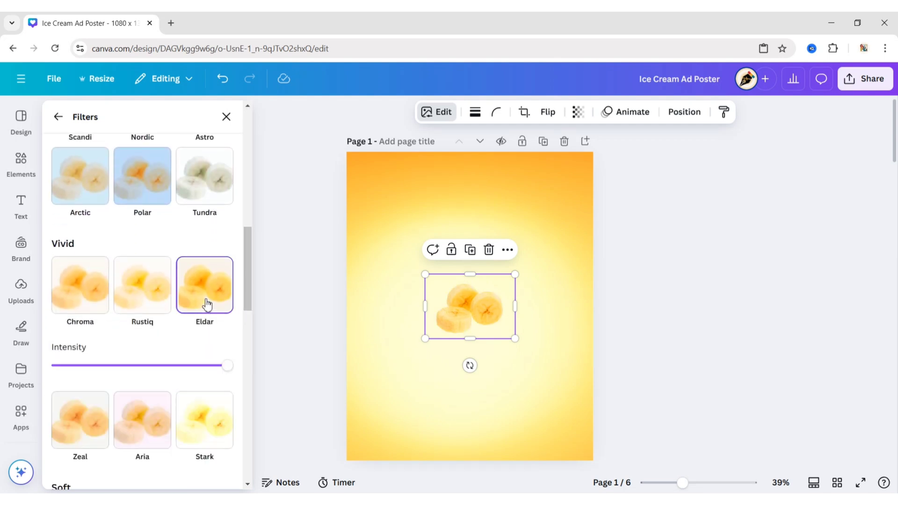
pyautogui.click(227, 117)
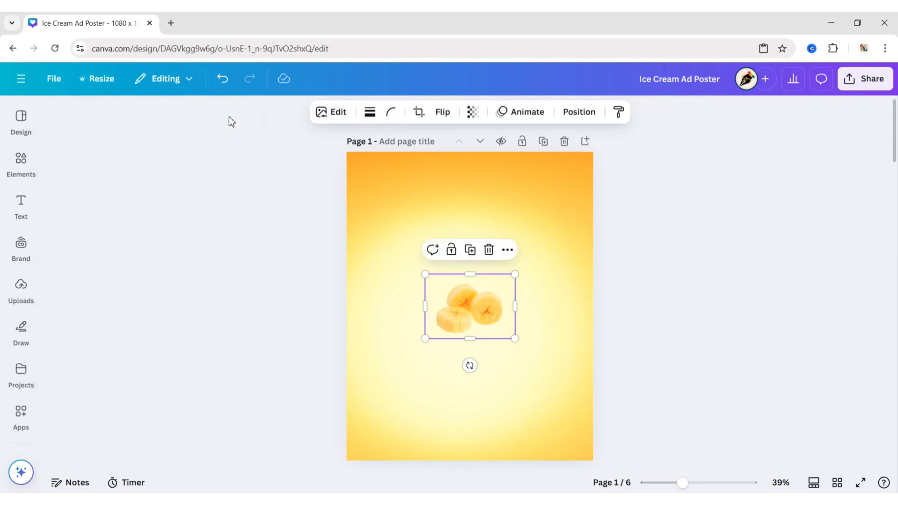
pyautogui.click(37, 164)
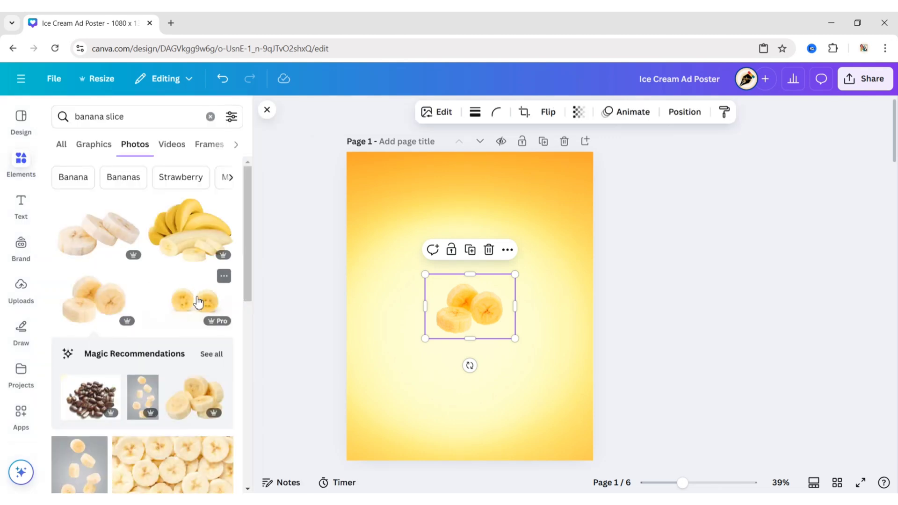
# - Add the two-slice banana photo and drag it above the other banana photos
pyautogui.click(196, 299)
pyautogui.click(267, 110)
pyautogui.moveTo(453, 305); pyautogui.dragTo(474, 221)
# - Remove the two-slice photo's background, apply the Zeal filter, then select the three-slice photo
pyautogui.click(337, 113)
pyautogui.click(68, 228)
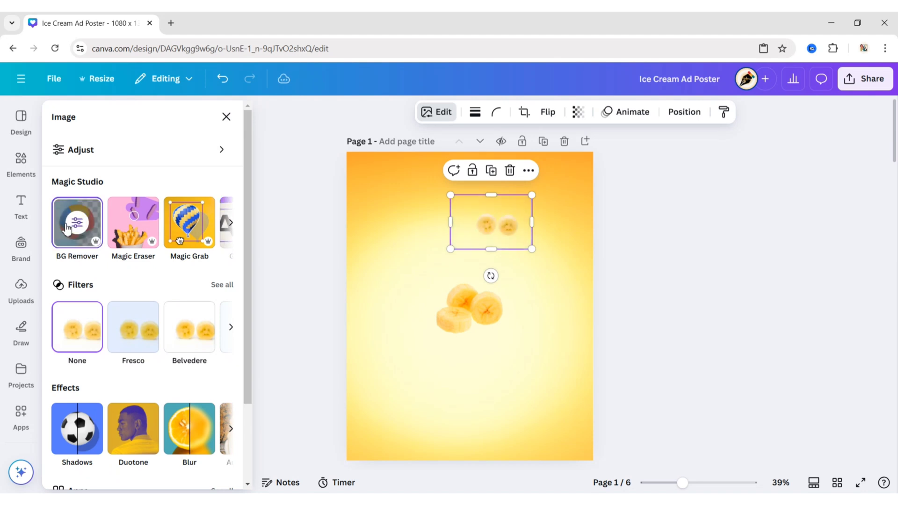
pyautogui.click(215, 287)
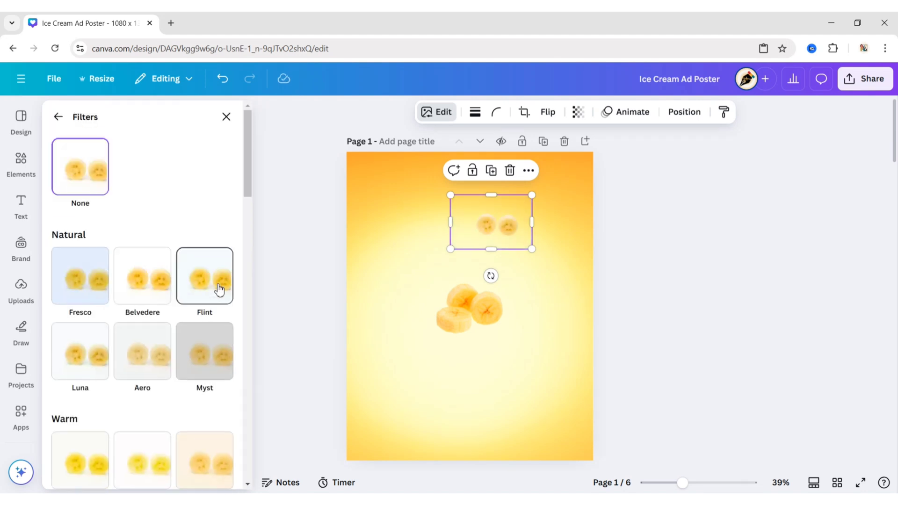
pyautogui.moveTo(249, 179); pyautogui.dragTo(246, 301)
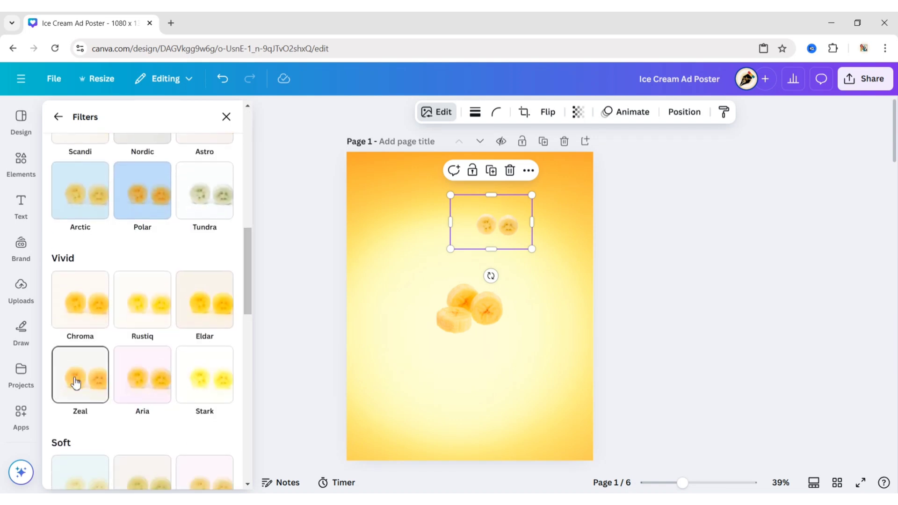
pyautogui.click(76, 382)
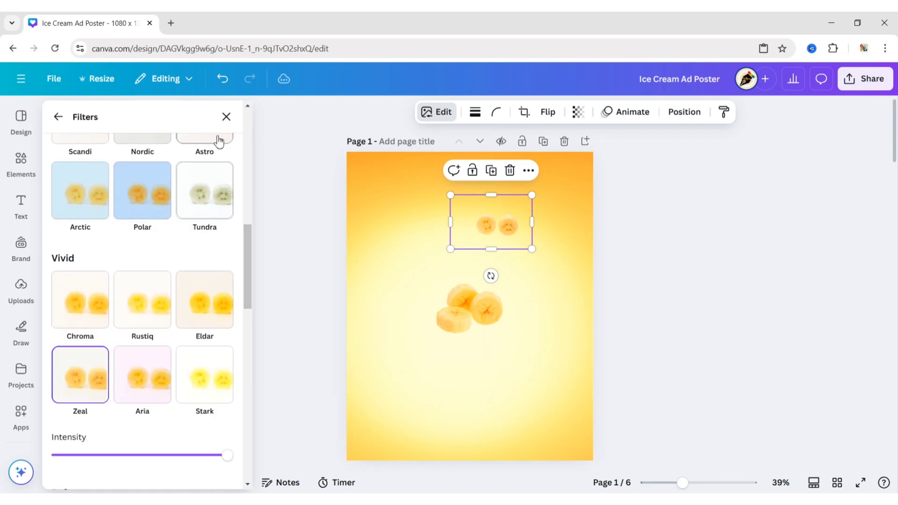
pyautogui.click(226, 117)
pyautogui.click(264, 224)
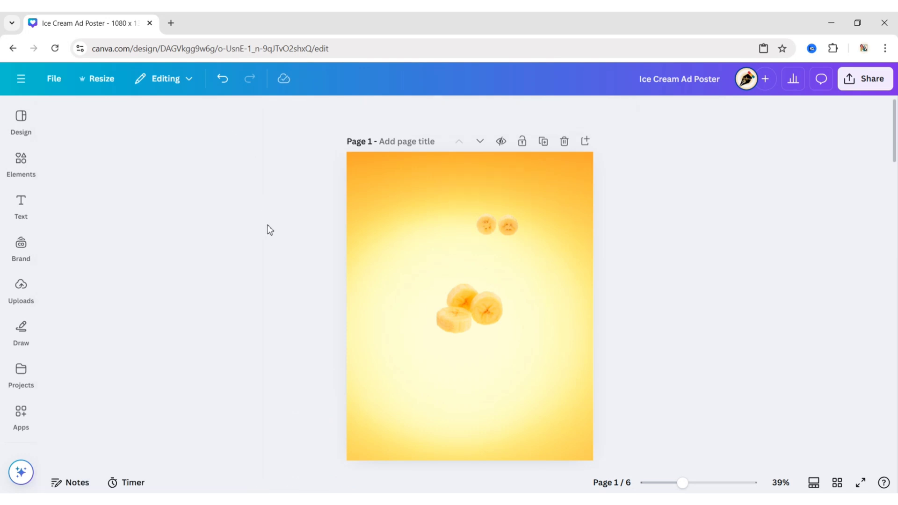
pyautogui.click(470, 310)
# - Move the three-slice photo to the top-left edge, then duplicate it onto the top edge
pyautogui.moveTo(473, 307); pyautogui.dragTo(363, 209)
pyautogui.moveTo(403, 242); pyautogui.dragTo(401, 239)
pyautogui.click(360, 156)
pyautogui.moveTo(360, 211)
pyautogui.mouseDown()
pyautogui.moveTo(523, 167)
pyautogui.moveTo(522, 147)
pyautogui.mouseUp()
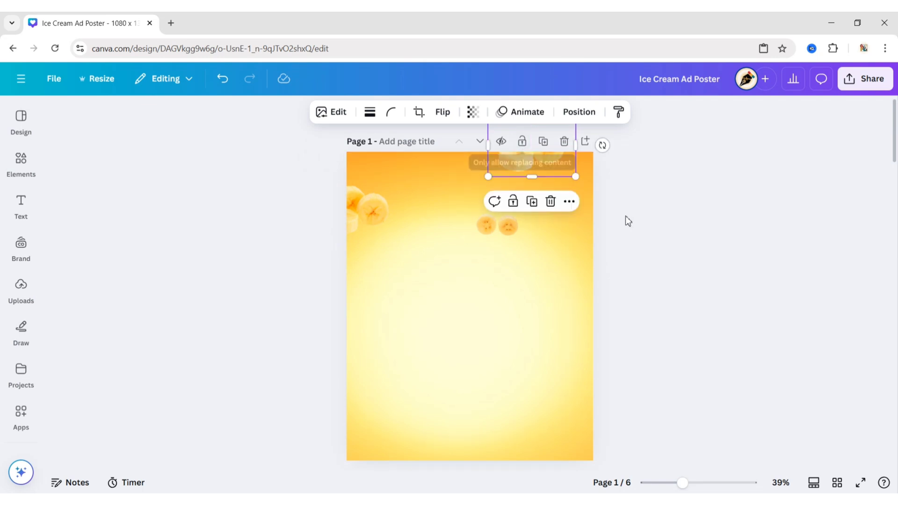
pyautogui.hotkey('shift', 'Down')
pyautogui.hotkey('shift', 'Down')
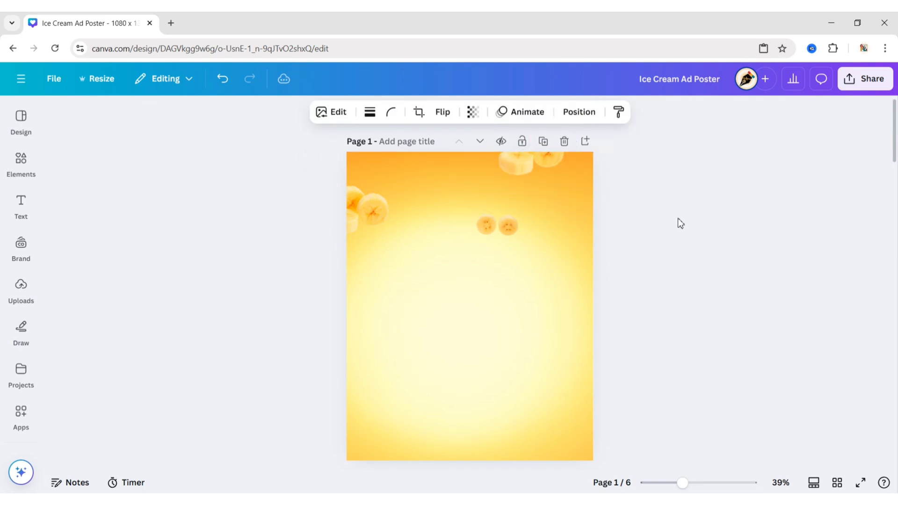
# - Enlarge the two-slice photo and crop it down to a single banana slice
pyautogui.click(507, 226)
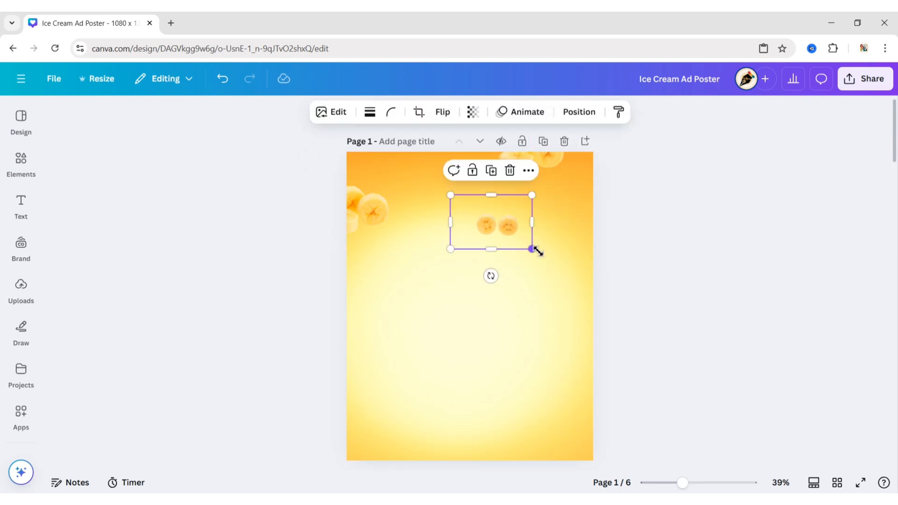
pyautogui.moveTo(533, 250)
pyautogui.mouseDown()
pyautogui.moveTo(559, 287)
pyautogui.moveTo(528, 278)
pyautogui.mouseUp()
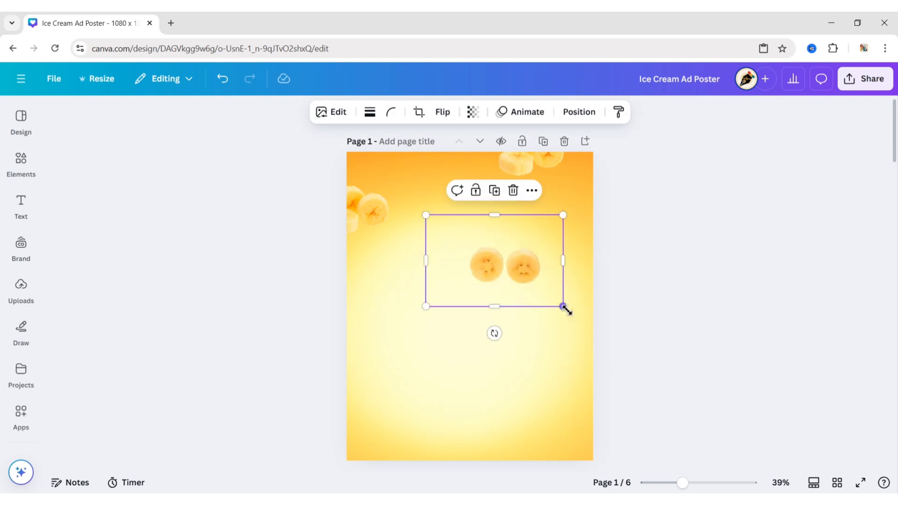
pyautogui.moveTo(563, 307); pyautogui.dragTo(575, 323)
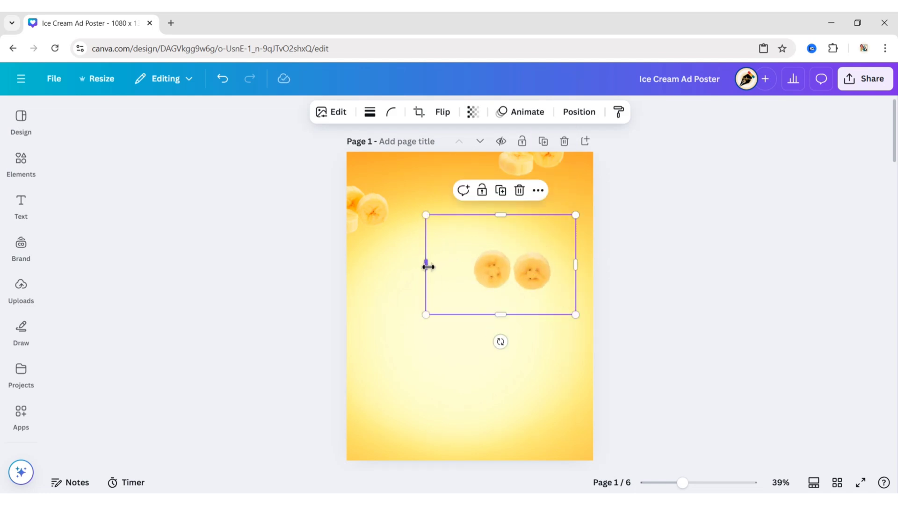
pyautogui.moveTo(427, 267); pyautogui.dragTo(470, 265)
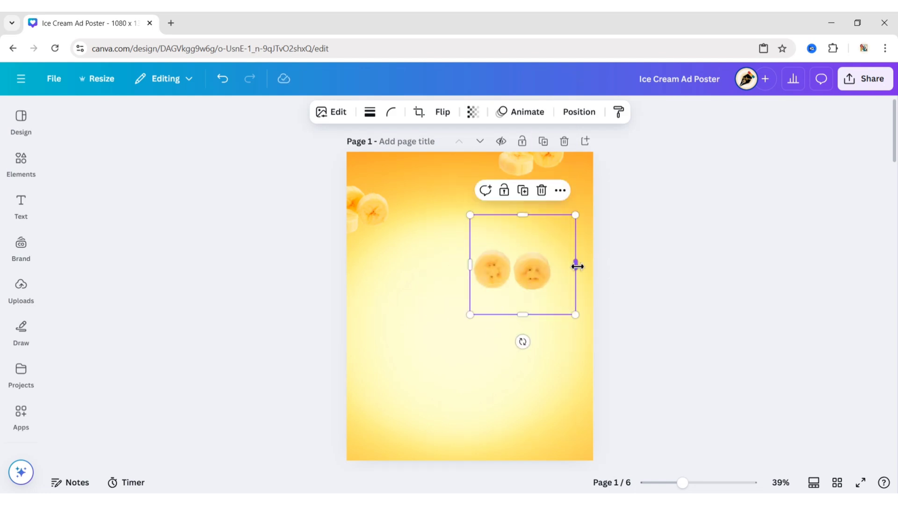
pyautogui.moveTo(578, 266); pyautogui.dragTo(515, 263)
pyautogui.moveTo(491, 215); pyautogui.dragTo(500, 246)
pyautogui.moveTo(490, 308)
pyautogui.mouseDown()
pyautogui.moveTo(499, 280)
pyautogui.moveTo(559, 216)
pyautogui.mouseUp()
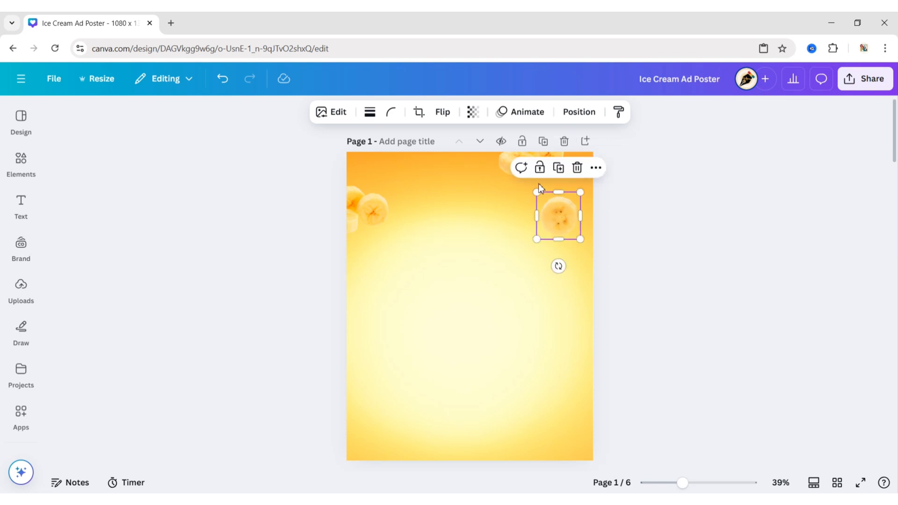
# - Blur the left-edge banana slices over the whole image at intensity 50
pyautogui.click(505, 168)
pyautogui.click(644, 244)
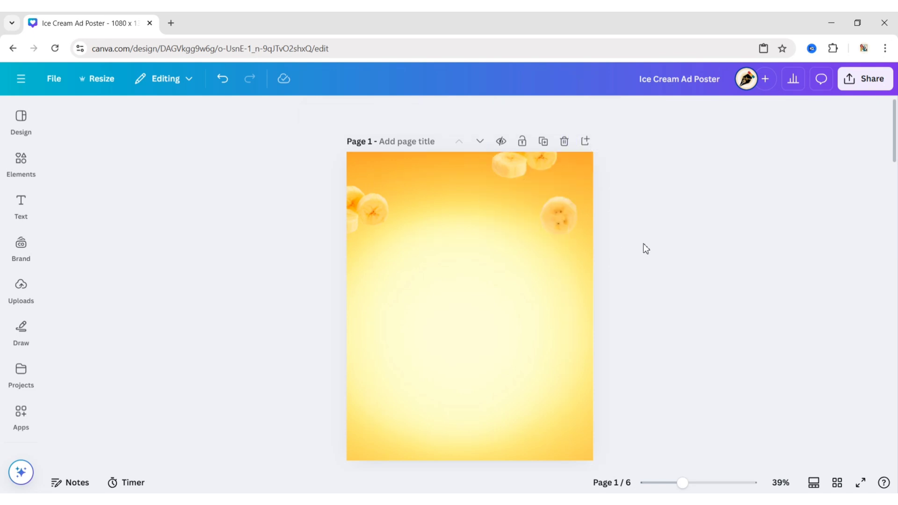
pyautogui.click(351, 206)
pyautogui.click(342, 115)
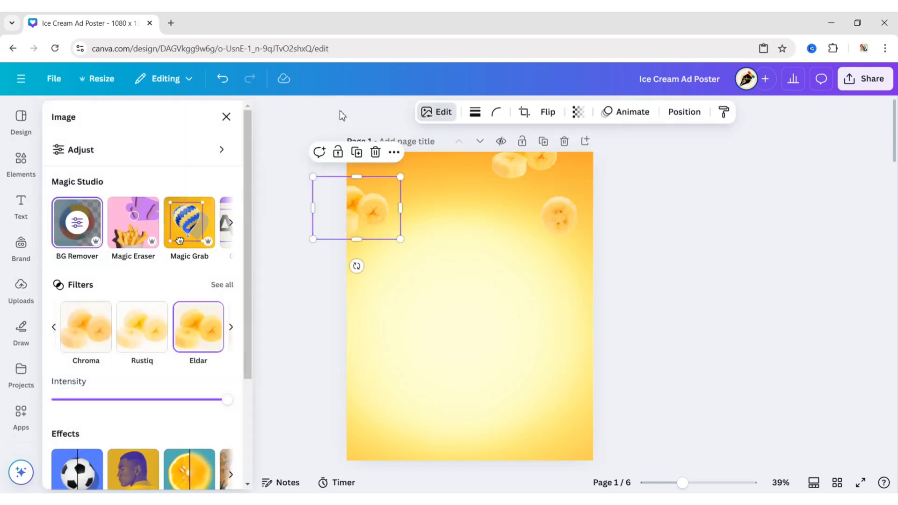
pyautogui.moveTo(249, 197); pyautogui.dragTo(250, 251)
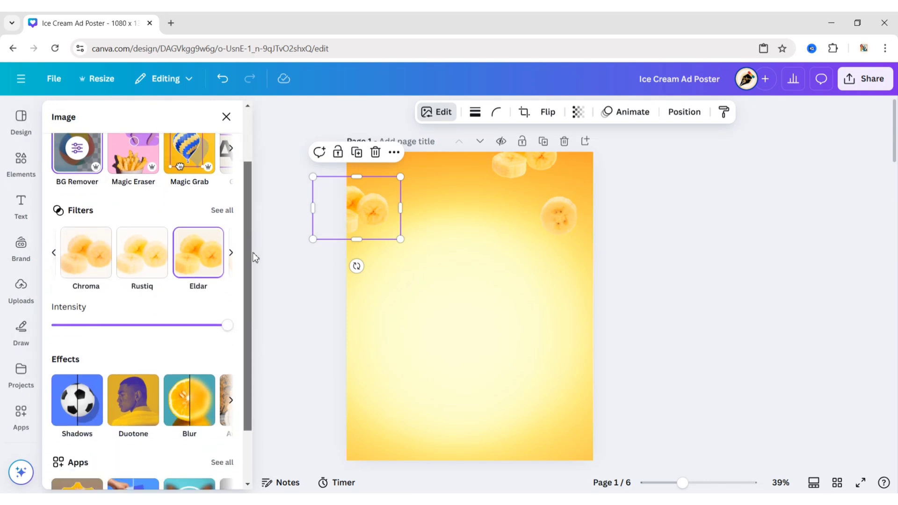
pyautogui.click(181, 411)
pyautogui.click(192, 159)
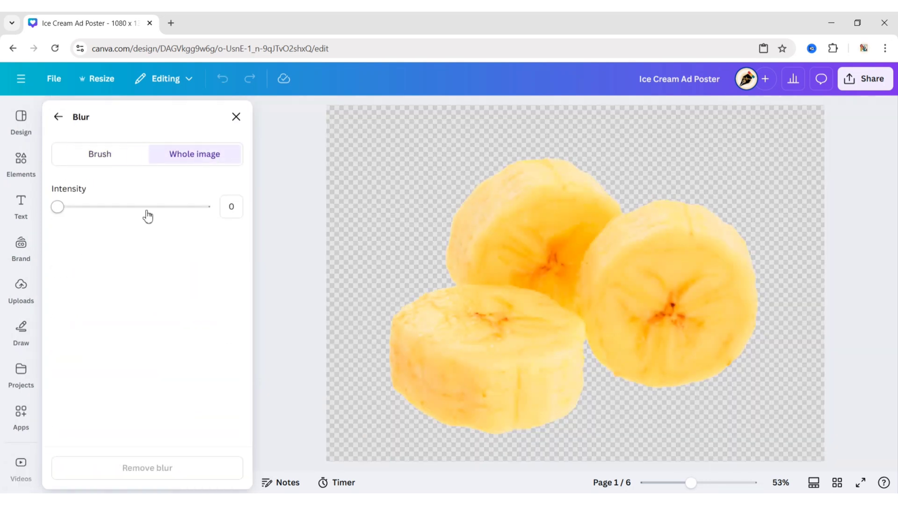
pyautogui.write('50')
pyautogui.press('Return')
pyautogui.click(236, 117)
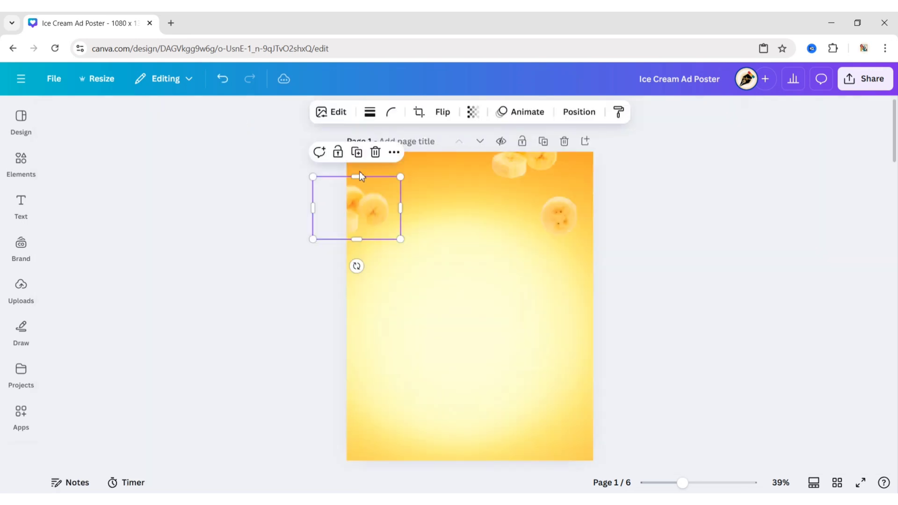
# - Apply the same intensity-50 blur to the top-edge banana slices
pyautogui.click(520, 172)
pyautogui.click(330, 112)
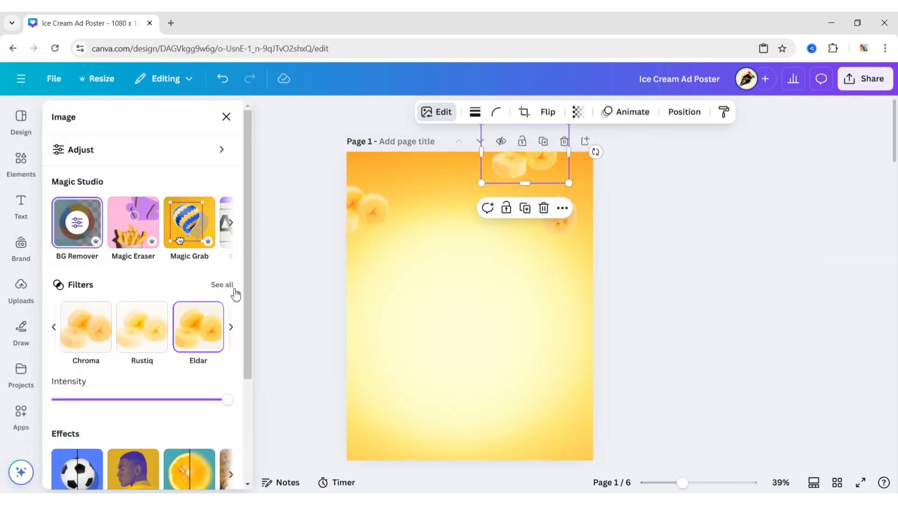
pyautogui.scroll(-1, 229, 355)
pyautogui.click(194, 423)
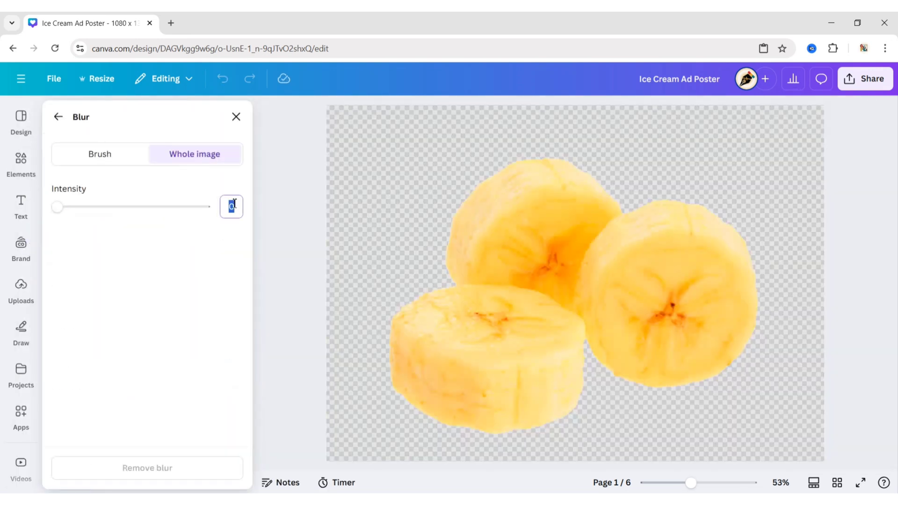
pyautogui.write('50')
pyautogui.press('Return')
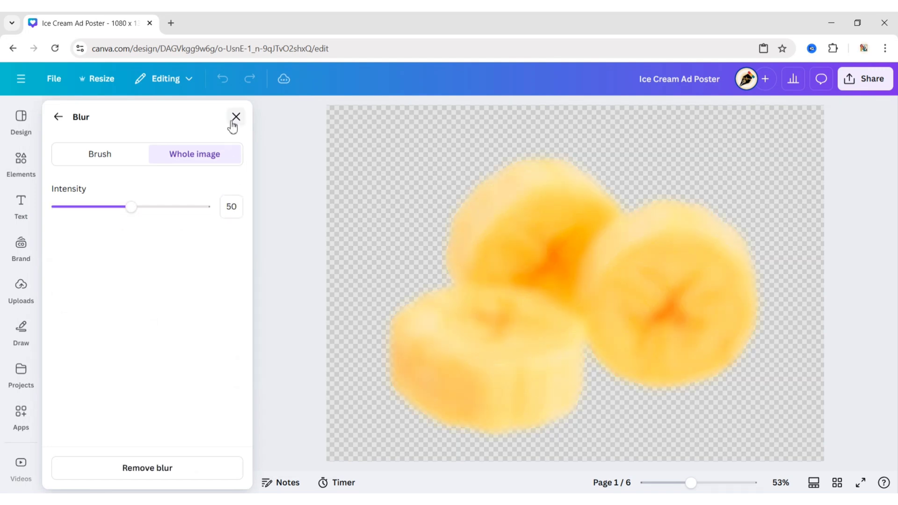
pyautogui.click(235, 117)
# - Apply the intensity-50 blur to the upper-right banana slices and deselect
pyautogui.click(239, 251)
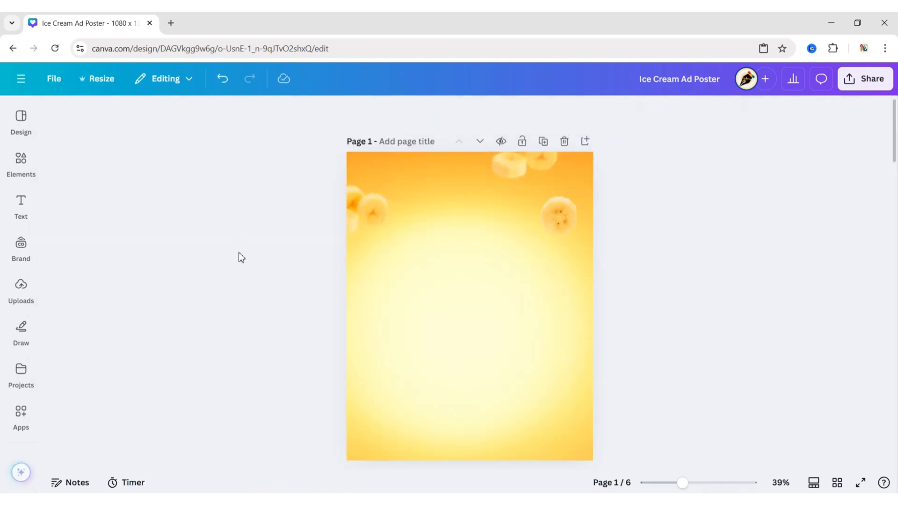
pyautogui.click(566, 217)
pyautogui.click(335, 113)
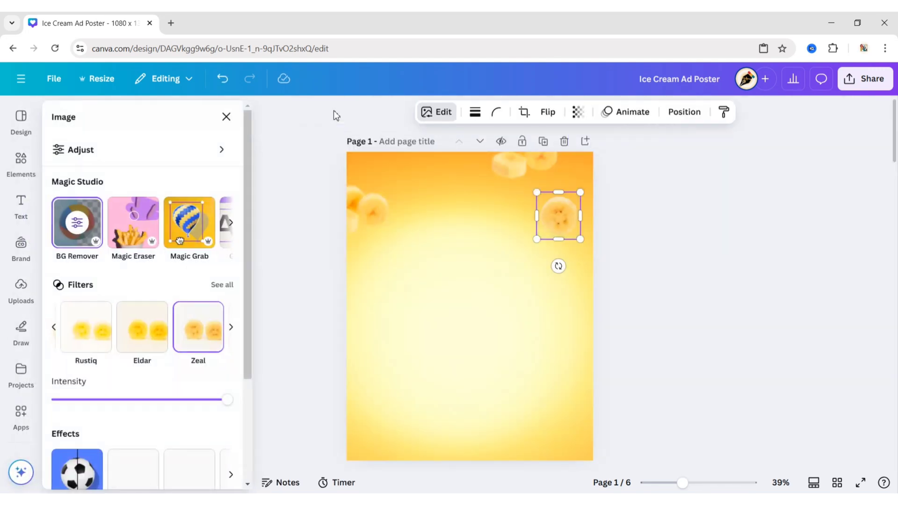
pyautogui.moveTo(245, 208); pyautogui.dragTo(257, 276)
pyautogui.click(199, 381)
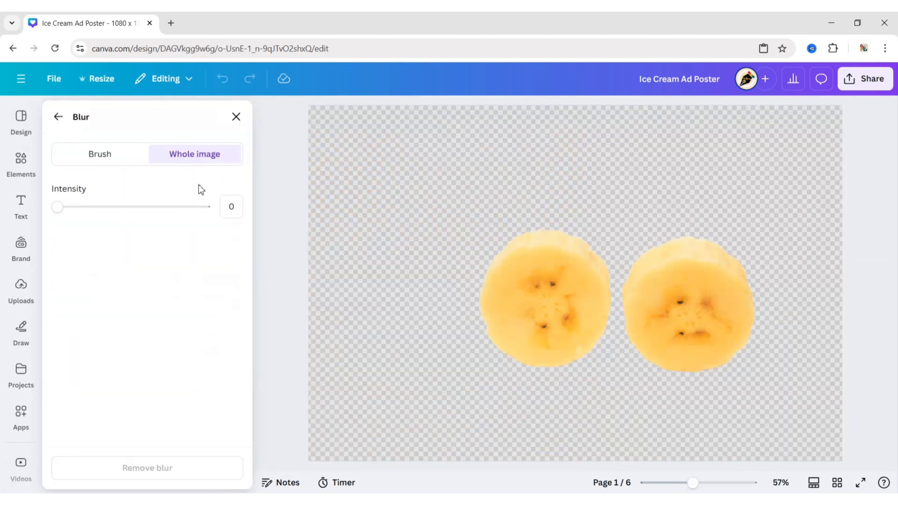
pyautogui.write('50')
pyautogui.press('Return')
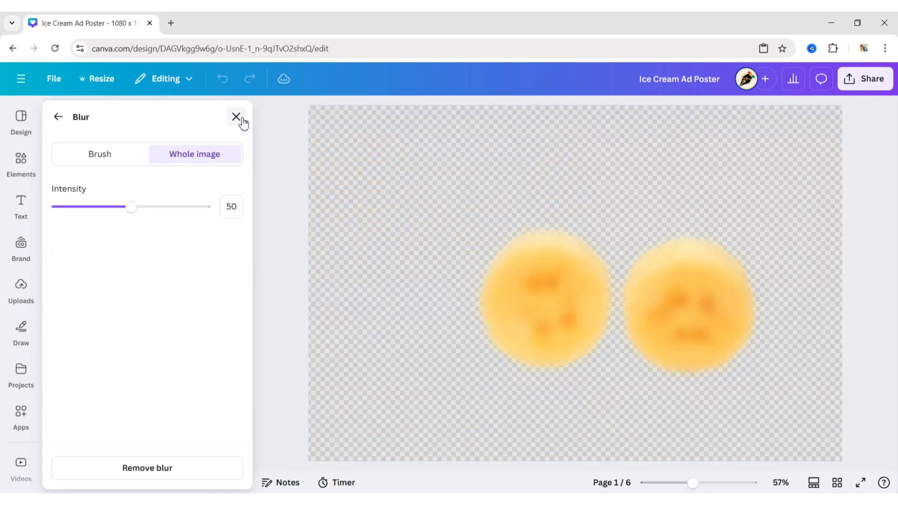
pyautogui.click(237, 116)
pyautogui.click(709, 257)
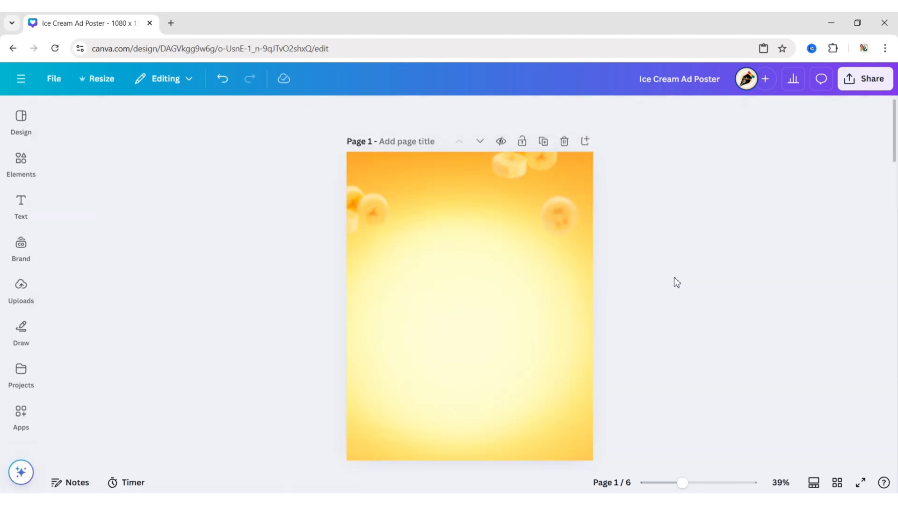
# - Add the yellow-scoop waffle cone photo from a 'banana ice cream' search and centre it
pyautogui.click(21, 161)
pyautogui.click(210, 117)
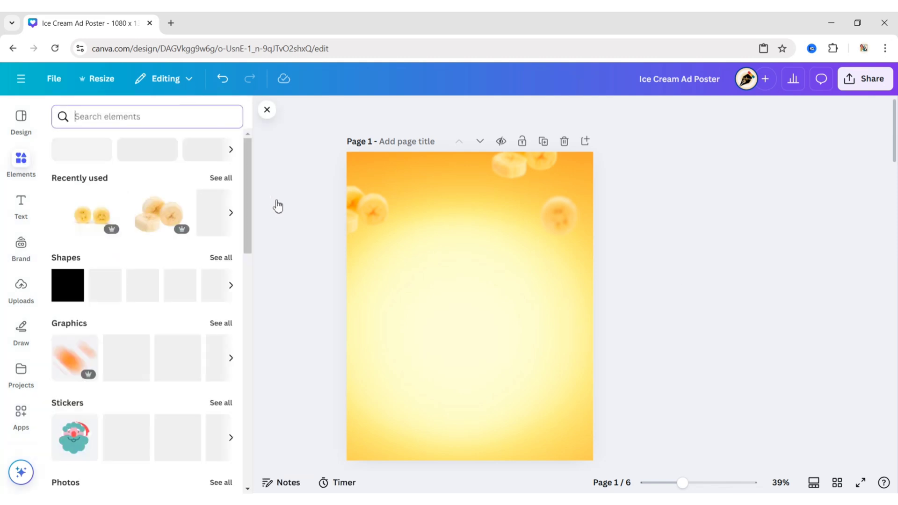
pyautogui.write('banana ice cream')
pyautogui.press('Return')
pyautogui.click(141, 146)
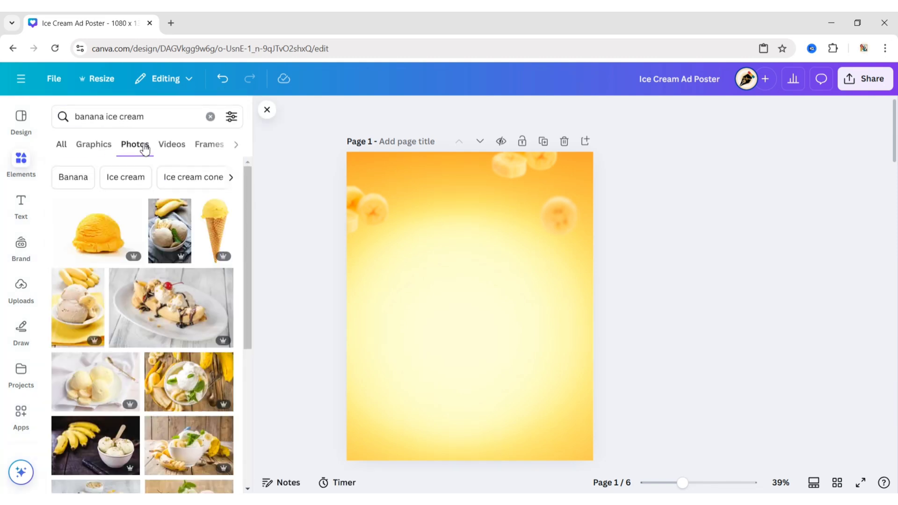
pyautogui.click(215, 234)
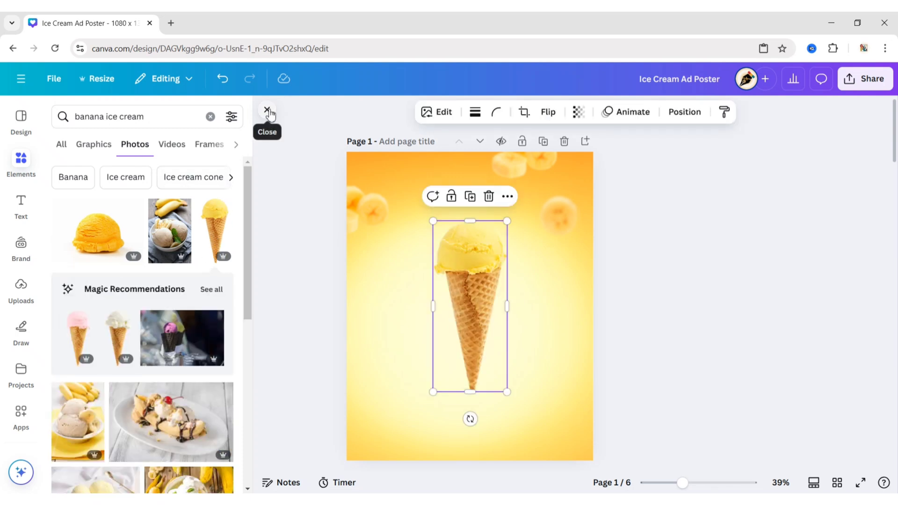
pyautogui.click(268, 112)
pyautogui.moveTo(472, 294); pyautogui.dragTo(472, 306)
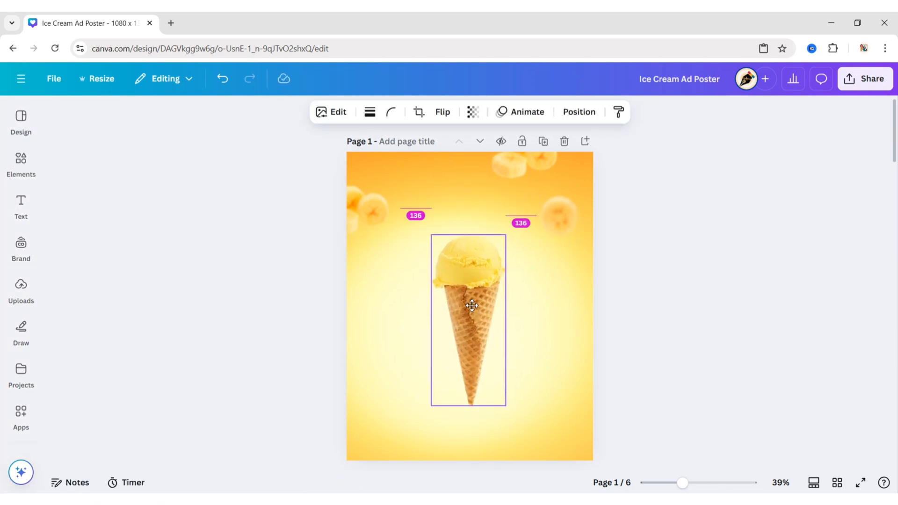
pyautogui.moveTo(472, 306); pyautogui.dragTo(473, 314)
pyautogui.click(666, 295)
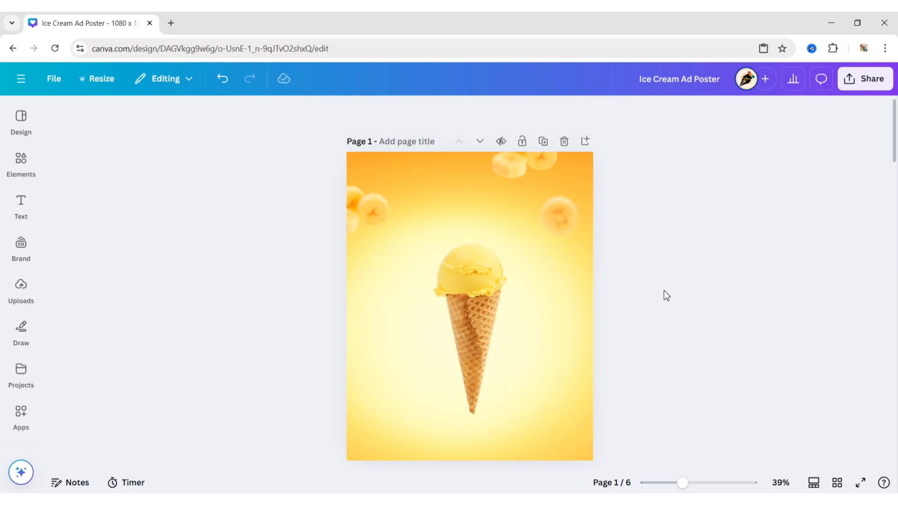
# - Add a soft shadow graphic from a 'shadow' search, shrunk to a small oval under the cone tip
pyautogui.click(21, 161)
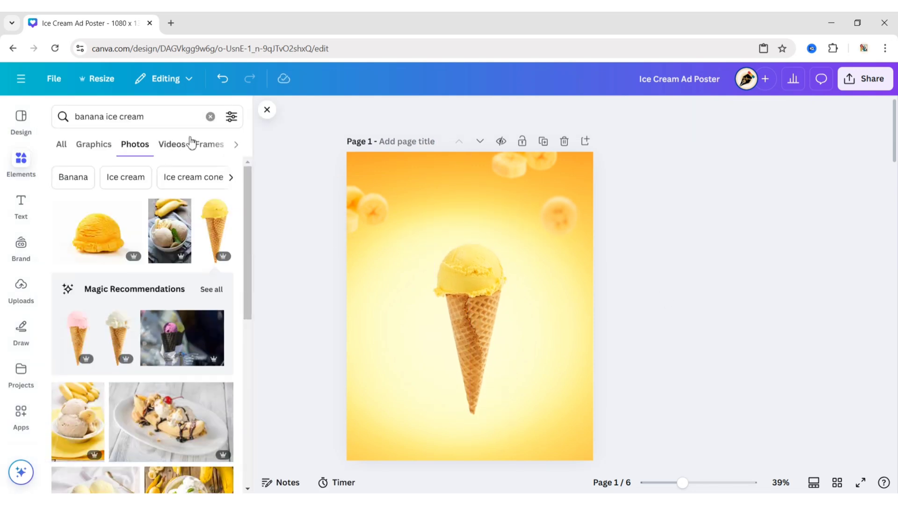
pyautogui.click(205, 117)
pyautogui.write('shadow')
pyautogui.press('Return')
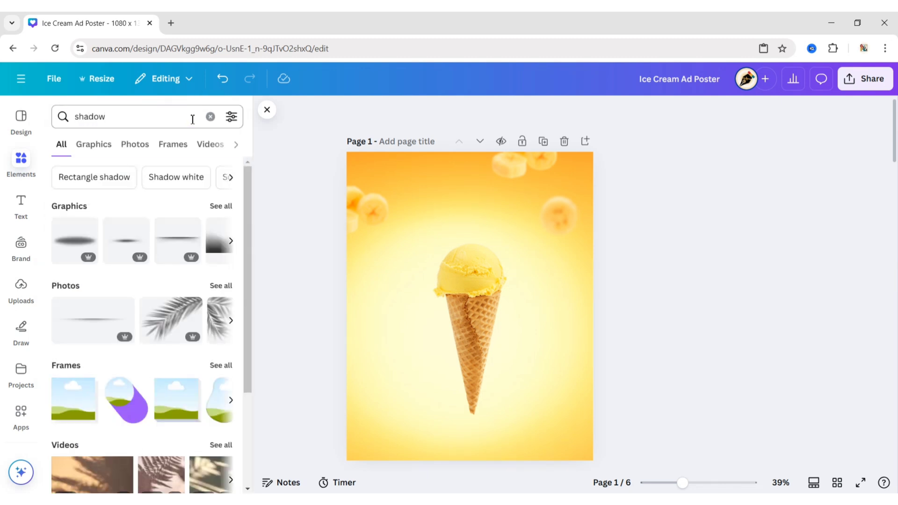
pyautogui.click(97, 146)
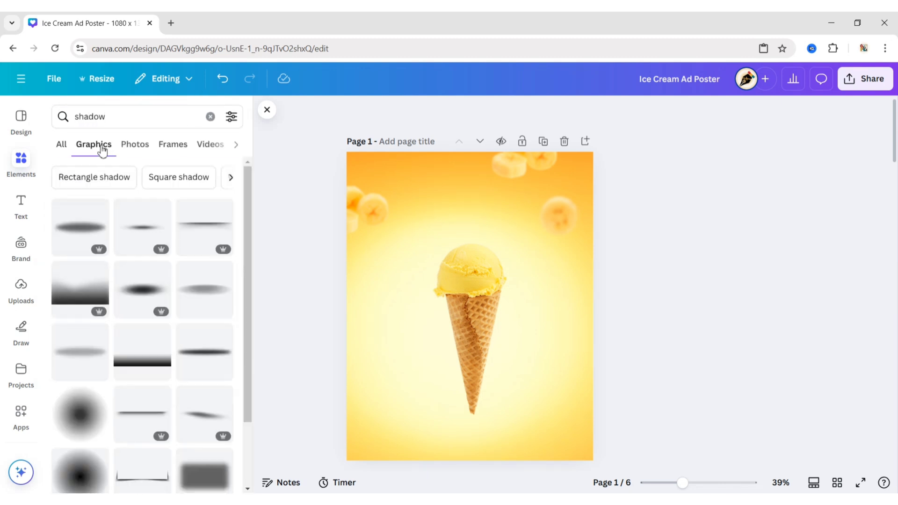
pyautogui.click(136, 233)
pyautogui.click(267, 109)
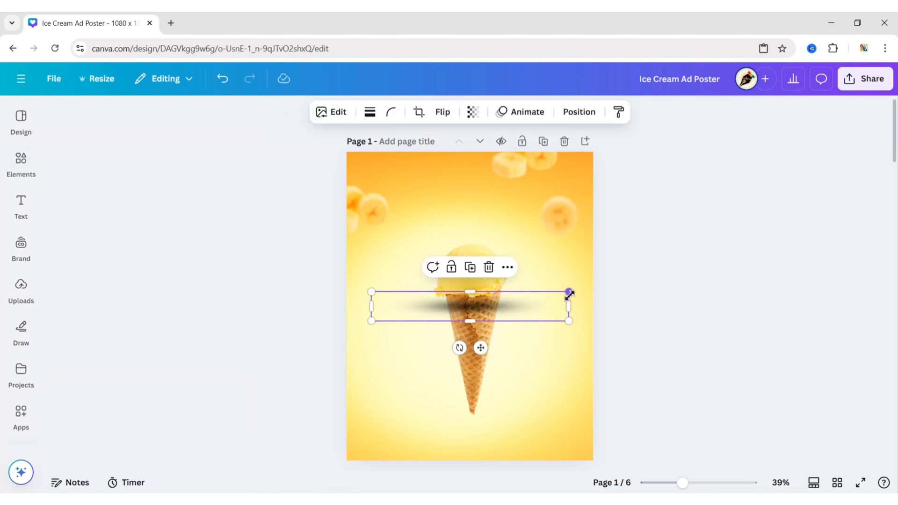
pyautogui.moveTo(569, 293)
pyautogui.mouseDown()
pyautogui.moveTo(444, 354)
pyautogui.moveTo(482, 449)
pyautogui.mouseUp()
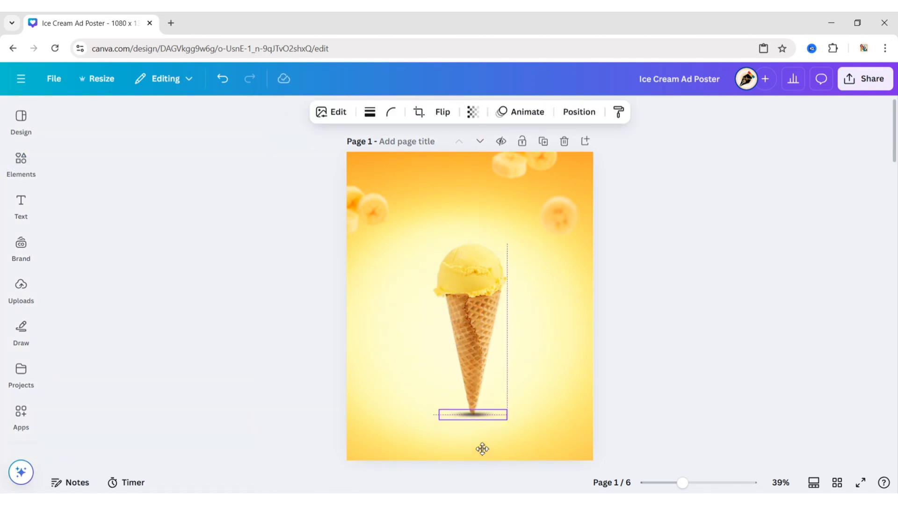
pyautogui.click(665, 400)
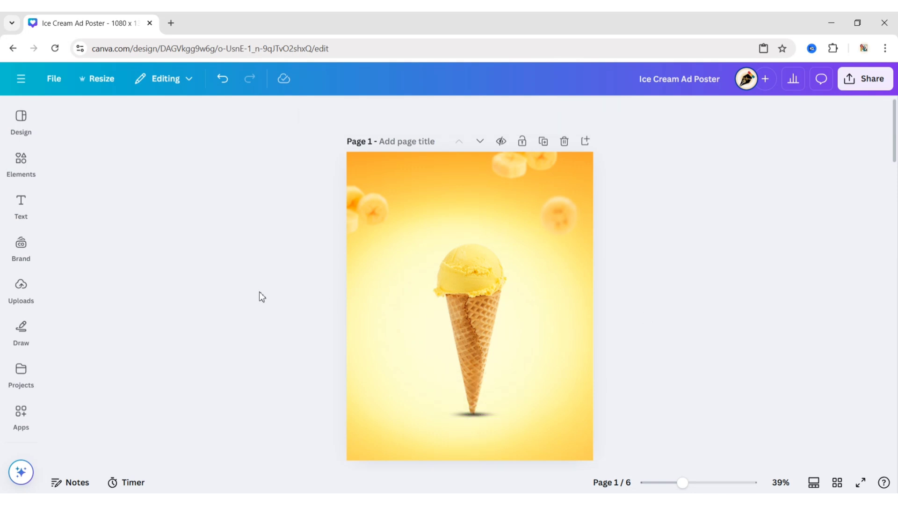
# - Add the uploaded BANANA lettering image and remove its white background
pyautogui.click(21, 286)
pyautogui.click(99, 231)
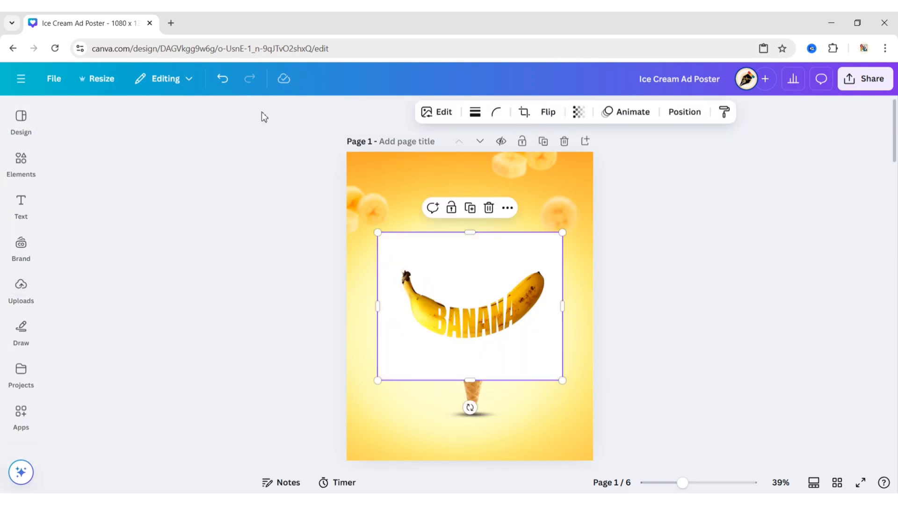
pyautogui.click(330, 112)
pyautogui.click(93, 220)
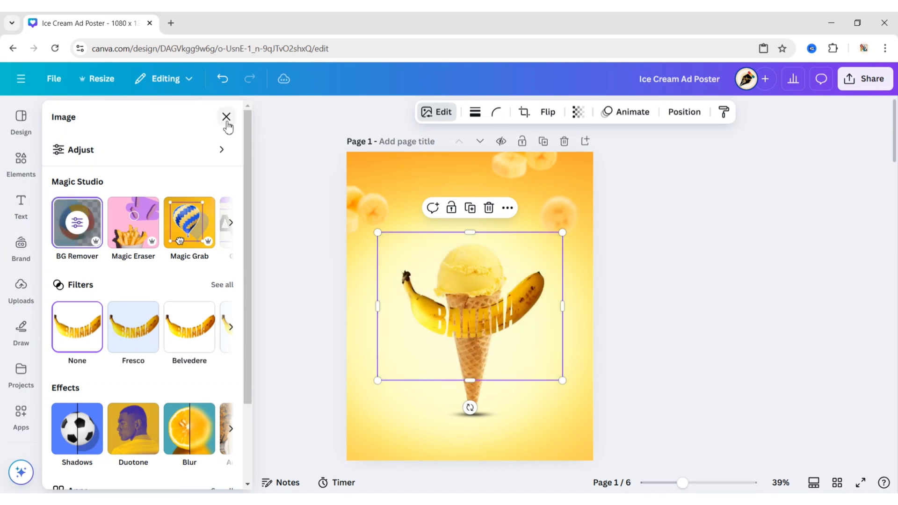
pyautogui.click(226, 117)
# - Crop the banana image's empty top and bottom, then enlarge and centre it across the cone
pyautogui.moveTo(476, 239); pyautogui.dragTo(476, 267)
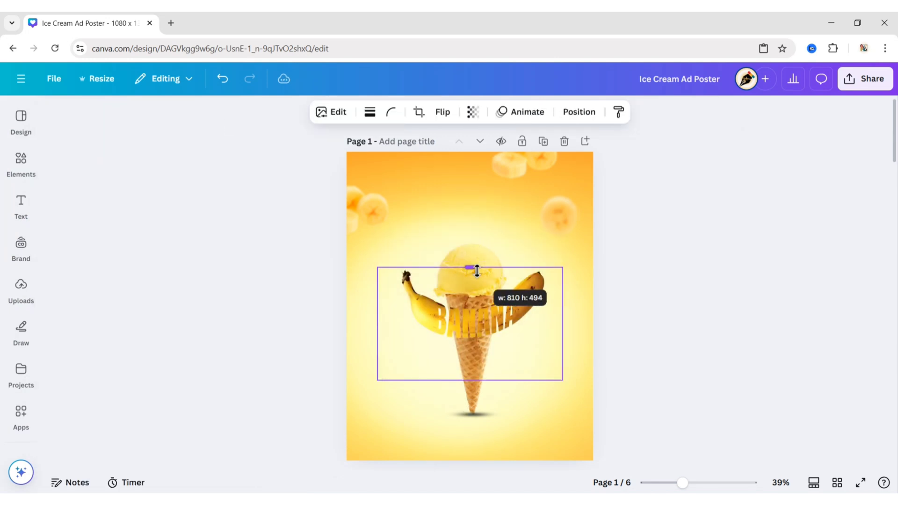
pyautogui.moveTo(470, 380); pyautogui.dragTo(472, 348)
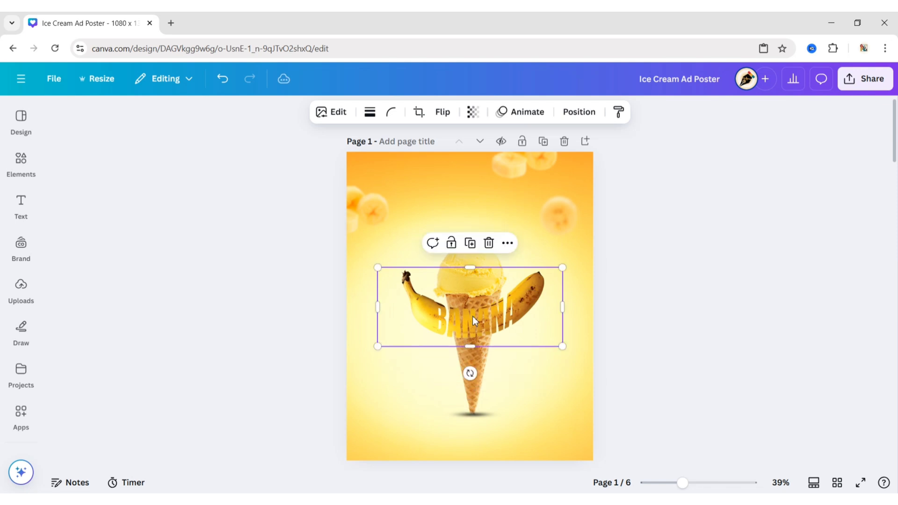
pyautogui.moveTo(472, 317); pyautogui.dragTo(472, 344)
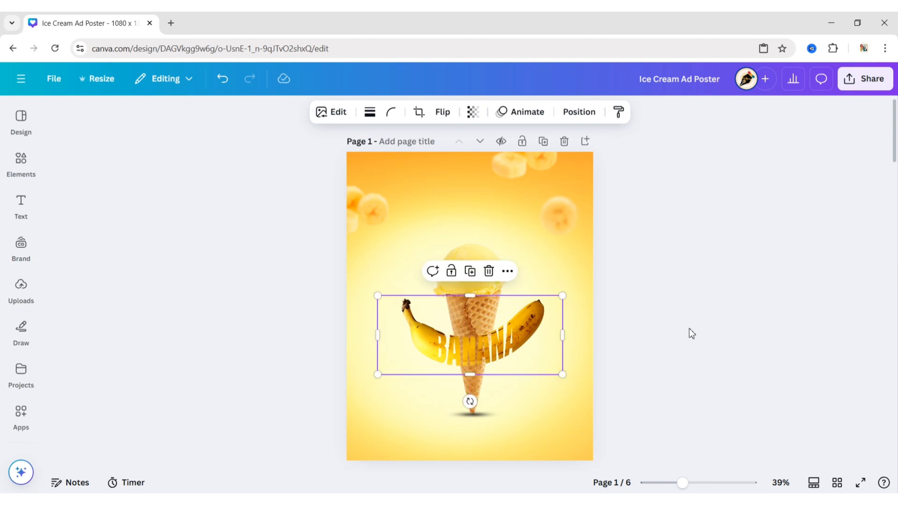
pyautogui.click(694, 328)
pyautogui.click(497, 338)
pyautogui.moveTo(565, 375); pyautogui.dragTo(570, 379)
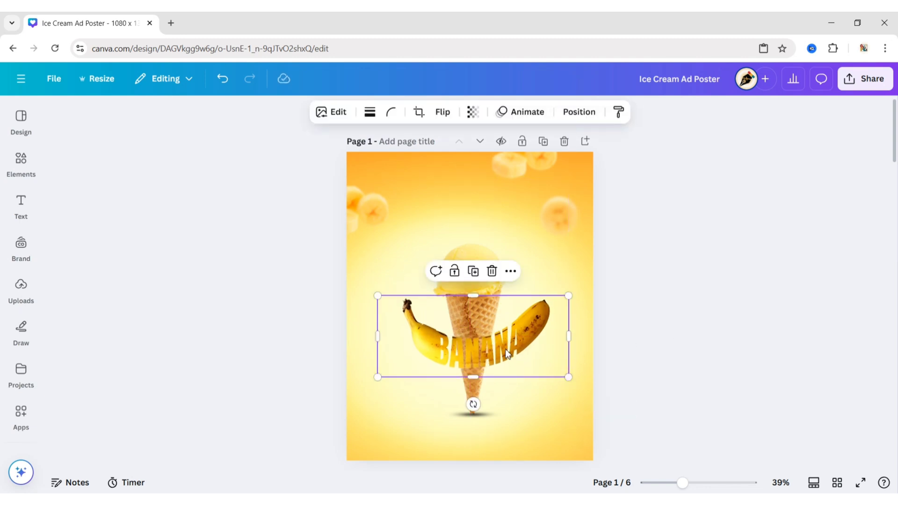
pyautogui.moveTo(505, 349); pyautogui.dragTo(505, 348)
pyautogui.click(670, 335)
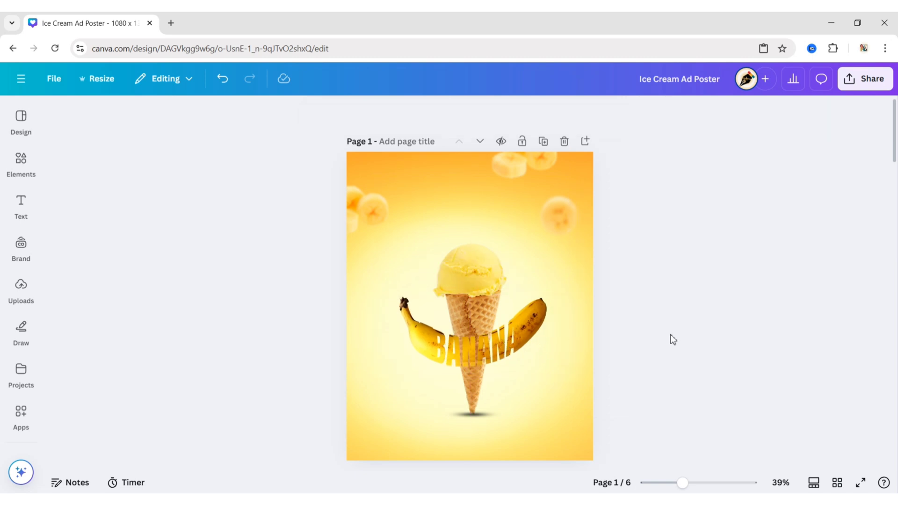
# - Add the orange swirl photo from a 'swirl cutout' search, enlarged and placed over the cone
pyautogui.click(21, 159)
pyautogui.click(210, 116)
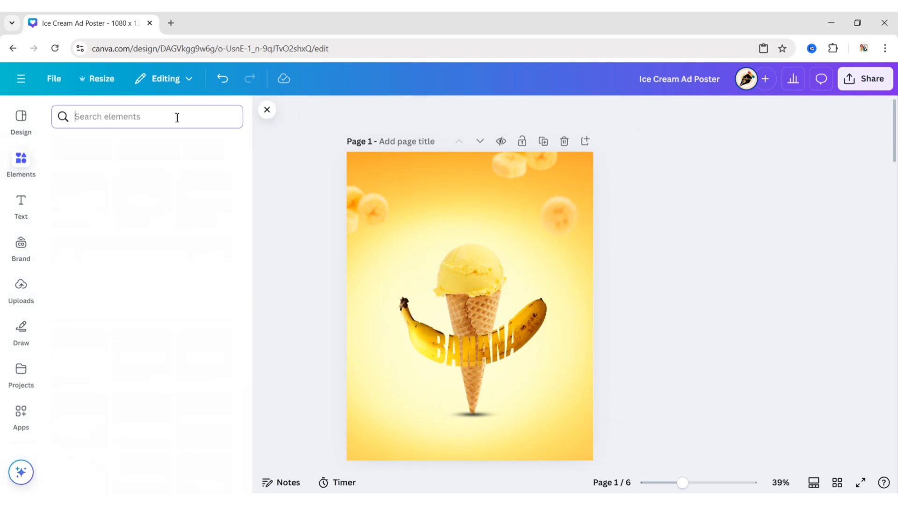
pyautogui.write('swirl cutout')
pyautogui.press('Return')
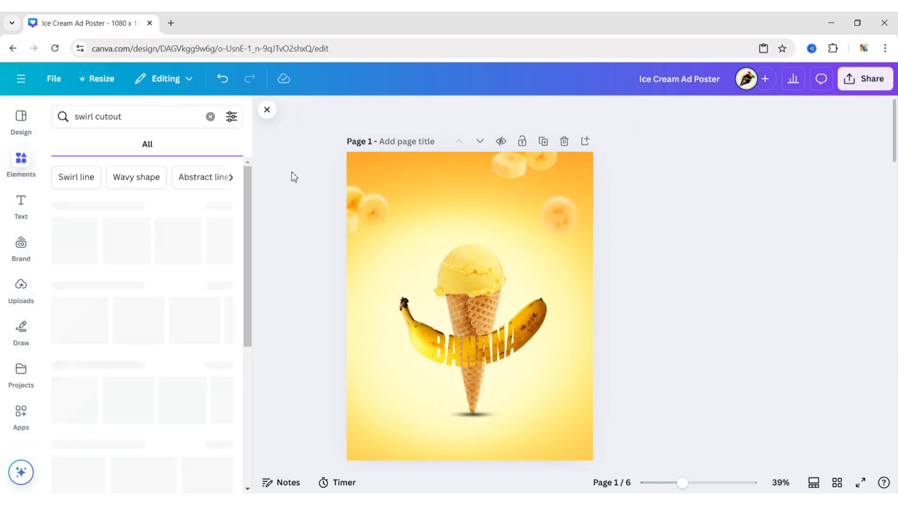
pyautogui.click(135, 144)
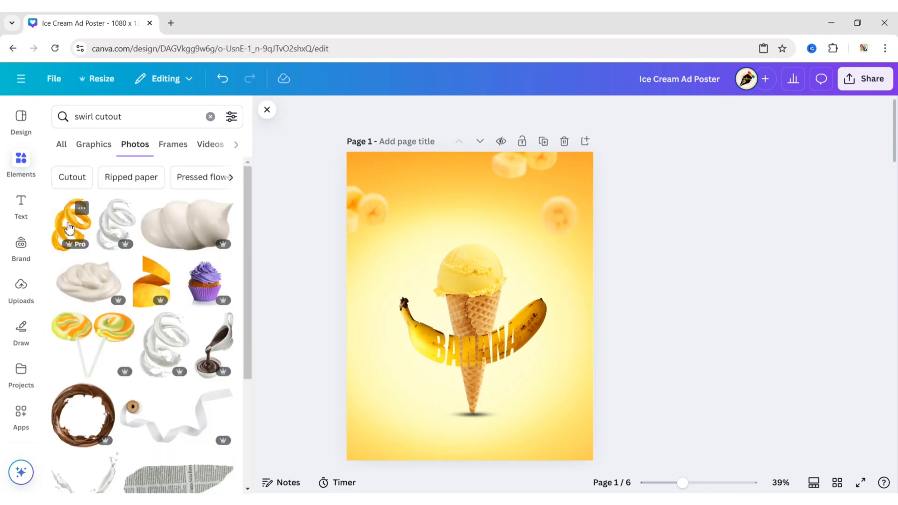
pyautogui.click(77, 210)
pyautogui.click(267, 109)
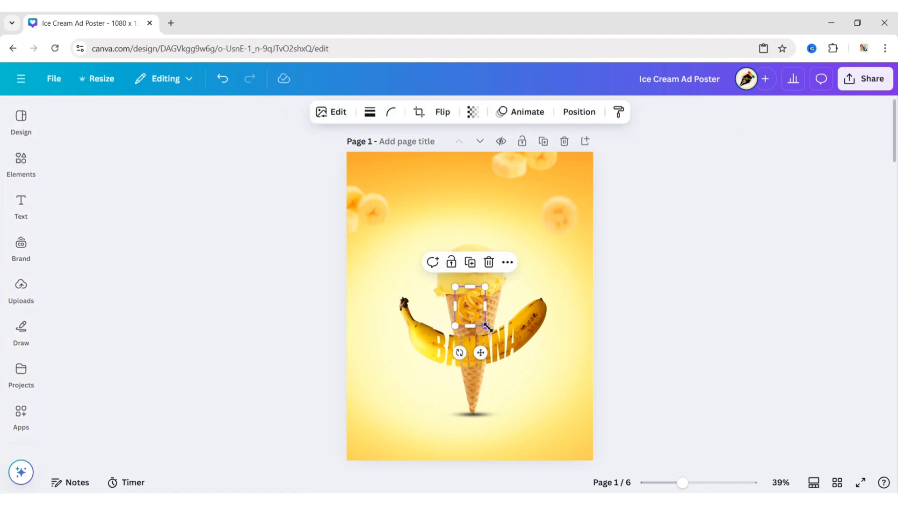
pyautogui.moveTo(486, 326); pyautogui.dragTo(558, 422)
pyautogui.moveTo(524, 372); pyautogui.dragTo(478, 280)
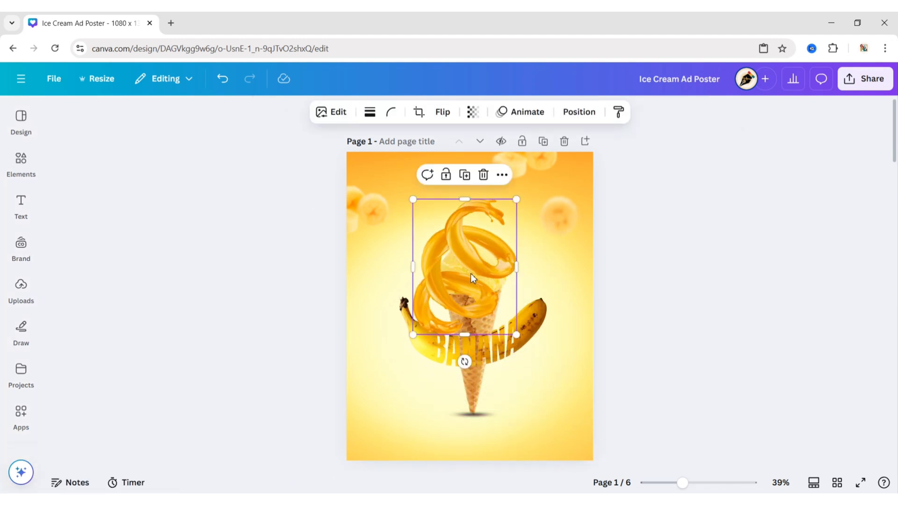
pyautogui.click(332, 112)
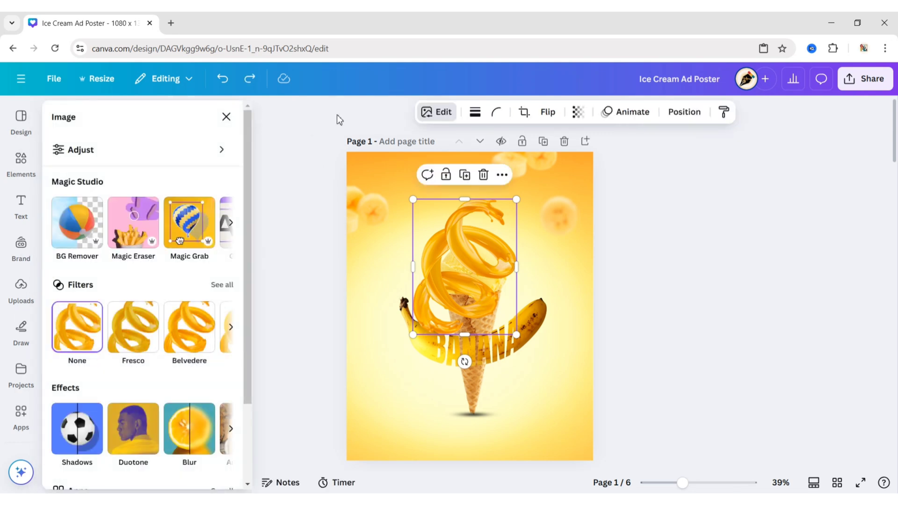
# - Use Magic Eraser to brush out and erase the swirl's lower loops, keeping the upper band
pyautogui.click(150, 225)
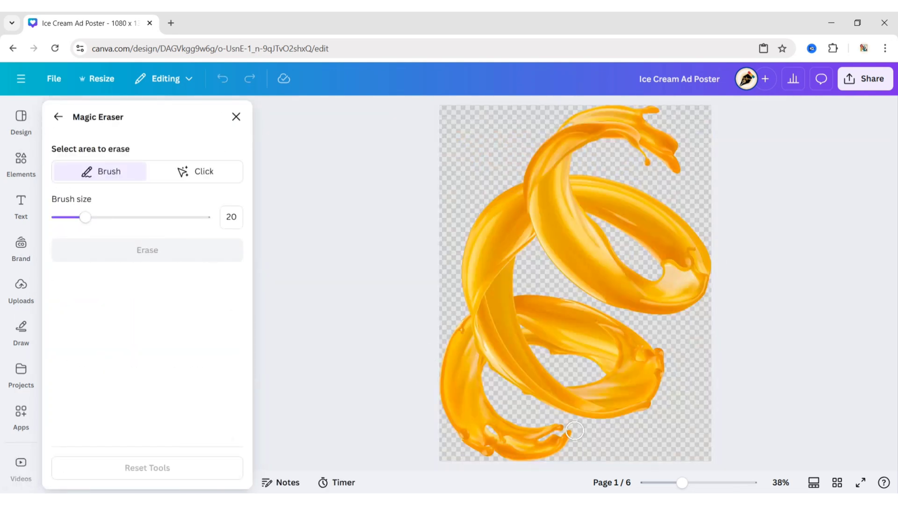
pyautogui.moveTo(567, 431)
pyautogui.mouseDown()
pyautogui.moveTo(466, 403)
pyautogui.moveTo(479, 333)
pyautogui.moveTo(535, 387)
pyautogui.mouseUp()
pyautogui.moveTo(85, 217); pyautogui.dragTo(169, 217)
pyautogui.moveTo(499, 292)
pyautogui.mouseDown()
pyautogui.moveTo(631, 418)
pyautogui.moveTo(610, 355)
pyautogui.moveTo(546, 322)
pyautogui.moveTo(487, 268)
pyautogui.moveTo(483, 214)
pyautogui.mouseUp()
pyautogui.moveTo(650, 215); pyautogui.dragTo(664, 210)
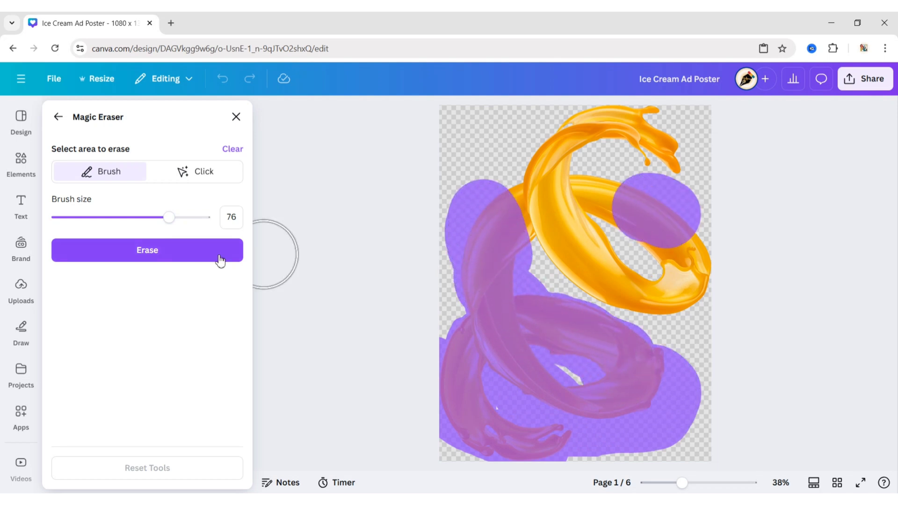
pyautogui.moveTo(168, 217); pyautogui.dragTo(67, 217)
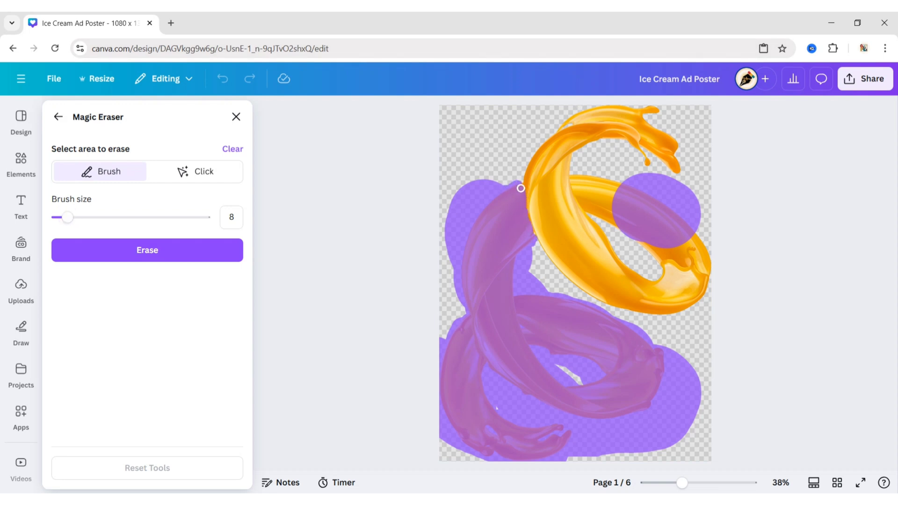
pyautogui.moveTo(519, 185); pyautogui.dragTo(520, 169)
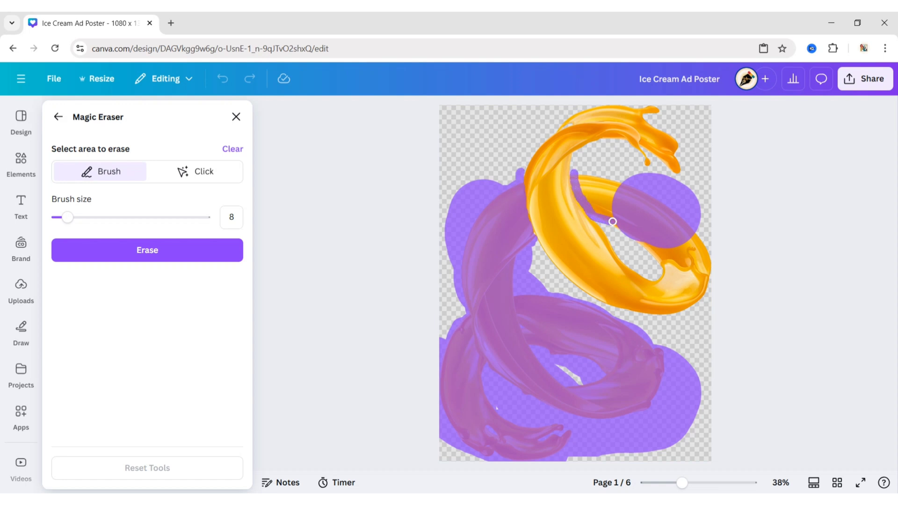
pyautogui.moveTo(616, 223)
pyautogui.mouseDown()
pyautogui.moveTo(580, 192)
pyautogui.moveTo(585, 173)
pyautogui.moveTo(610, 209)
pyautogui.moveTo(591, 189)
pyautogui.mouseUp()
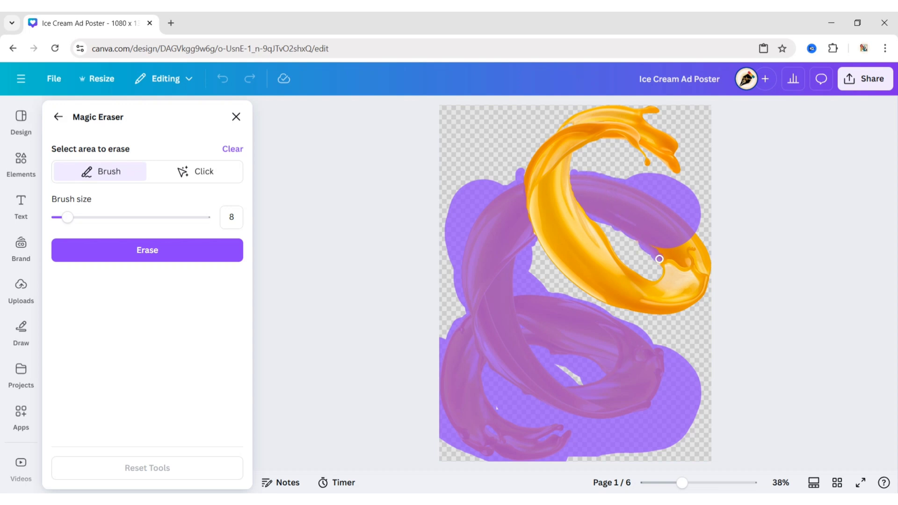
pyautogui.moveTo(659, 259); pyautogui.dragTo(681, 245)
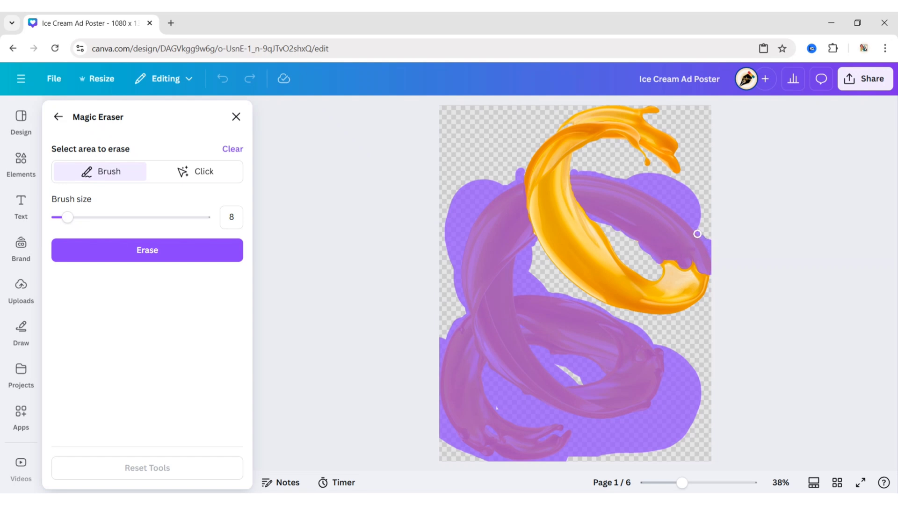
pyautogui.click(135, 253)
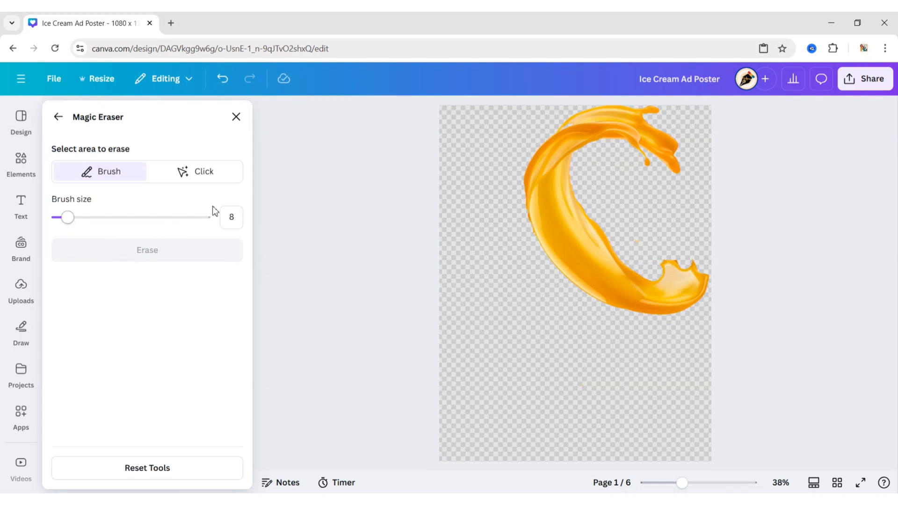
# - Move the trimmed caramel splash down onto the cone and tilt it slightly counter-clockwise
pyautogui.click(58, 118)
pyautogui.click(226, 118)
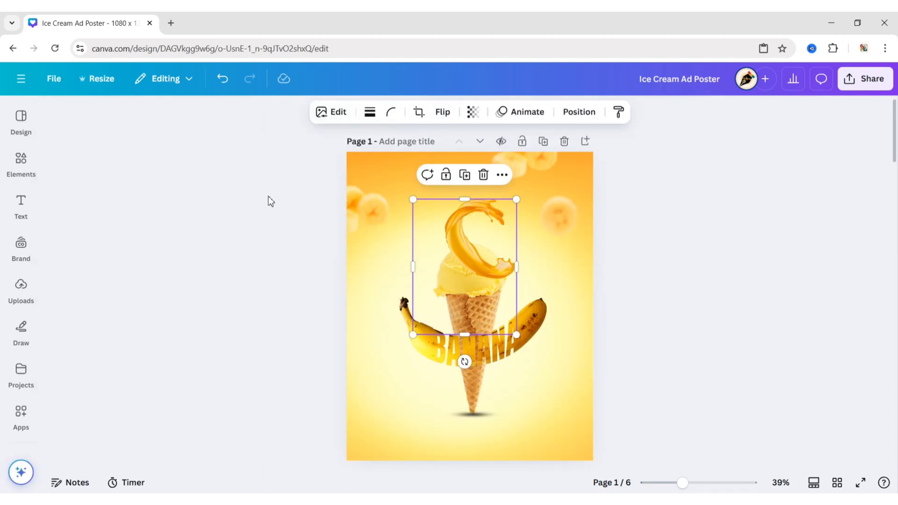
pyautogui.moveTo(473, 265); pyautogui.dragTo(456, 334)
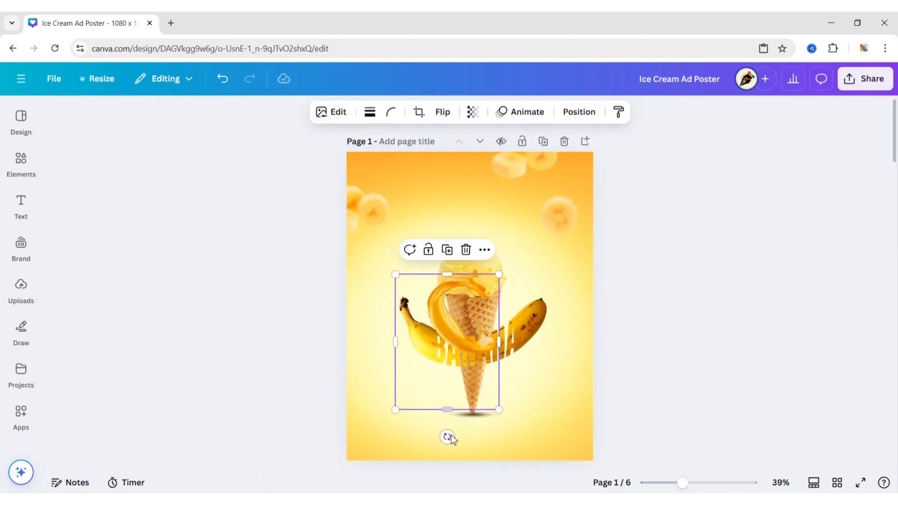
pyautogui.moveTo(466, 453)
pyautogui.mouseDown()
pyautogui.moveTo(467, 334)
pyautogui.moveTo(457, 328)
pyautogui.mouseUp()
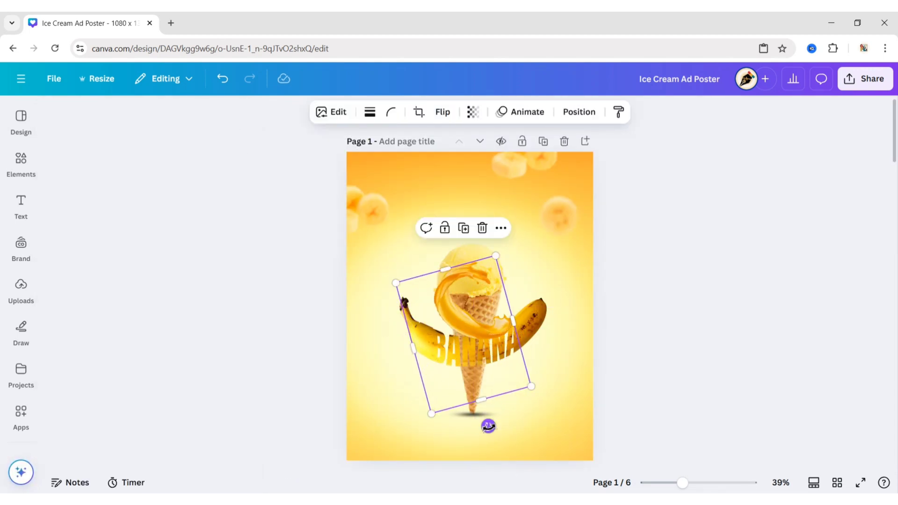
pyautogui.moveTo(484, 275); pyautogui.dragTo(477, 280)
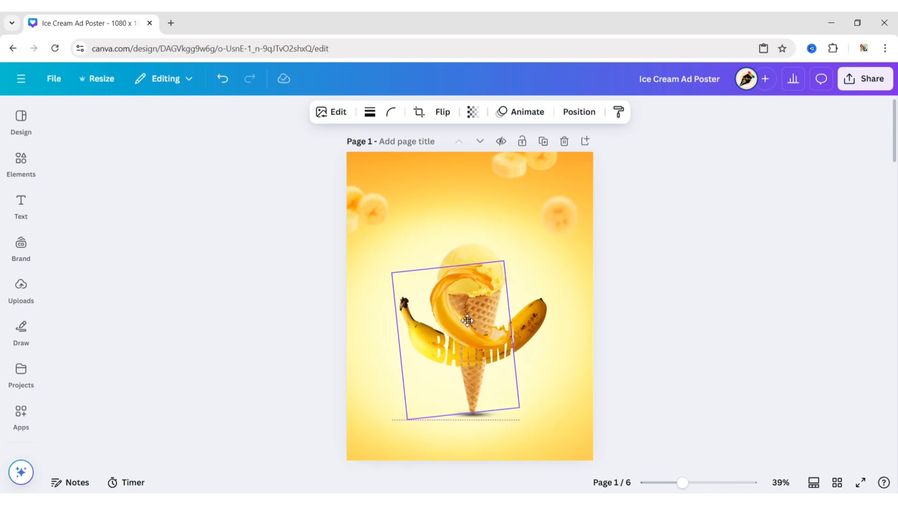
# - Send the splash to the back, then duplicate it and shorten the aligned copy into a thin band
pyautogui.click(579, 111)
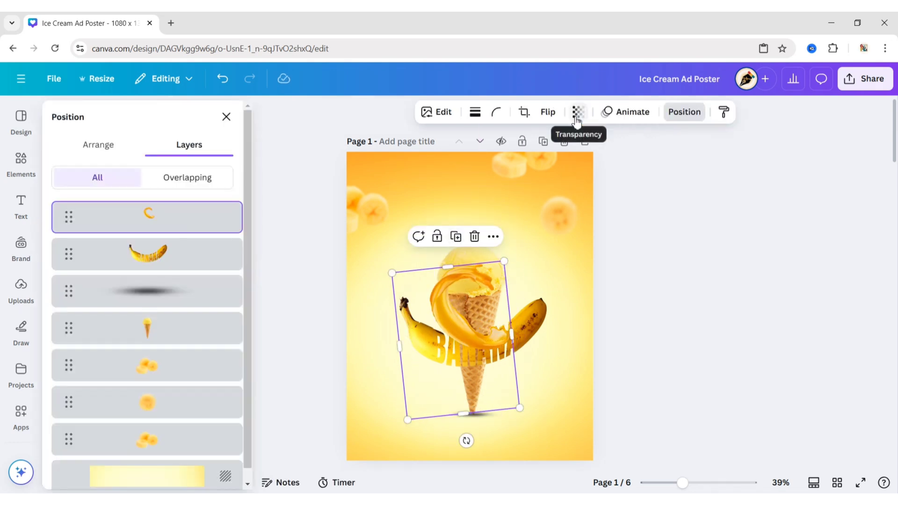
pyautogui.click(101, 149)
pyautogui.click(176, 204)
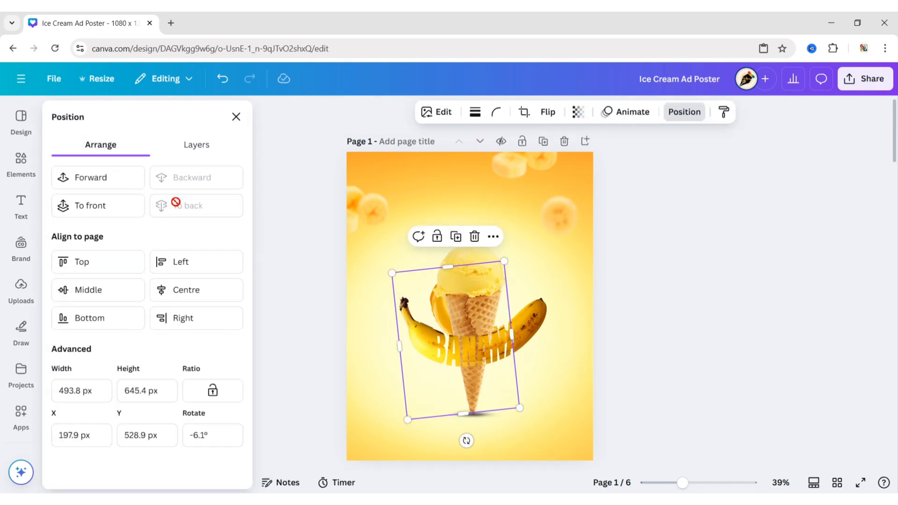
pyautogui.click(462, 240)
pyautogui.moveTo(467, 318); pyautogui.dragTo(463, 314)
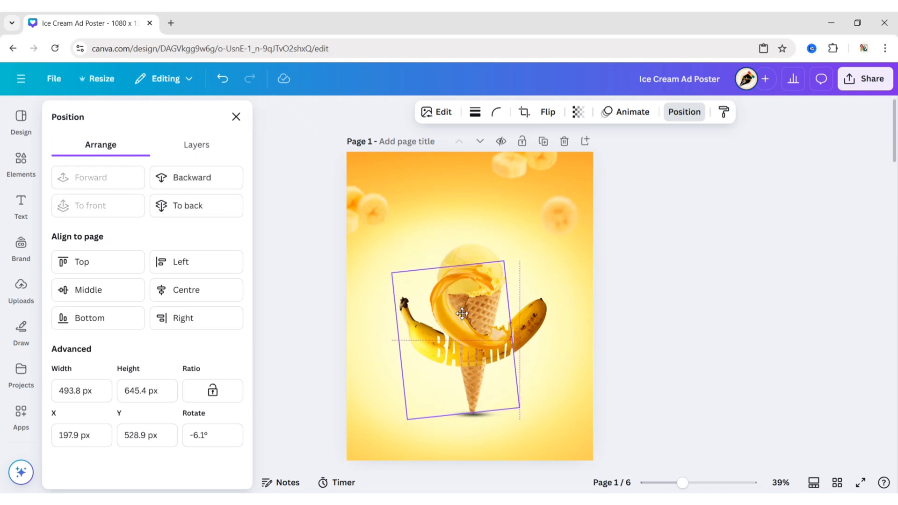
pyautogui.moveTo(467, 414); pyautogui.dragTo(454, 302)
pyautogui.click(673, 301)
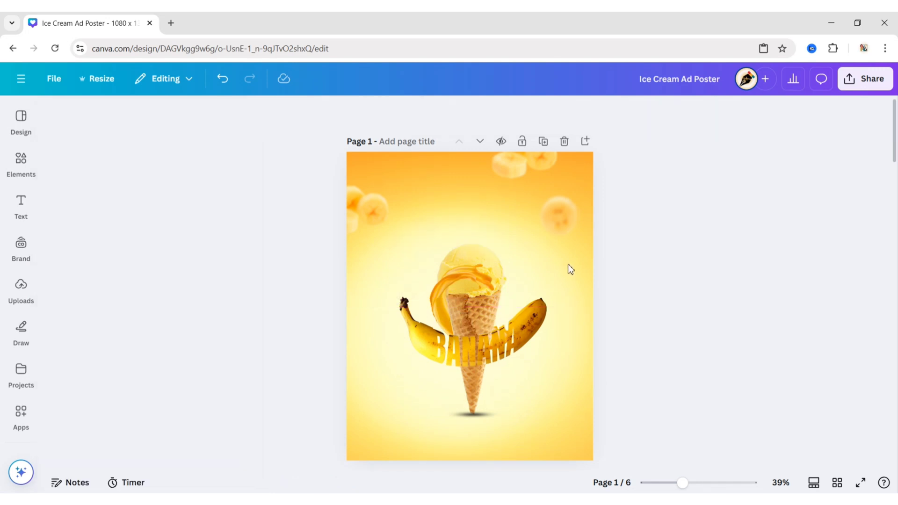
# - Duplicate the caramel splash, move the copy to the lower cone, shrink and rotate it
pyautogui.click(478, 285)
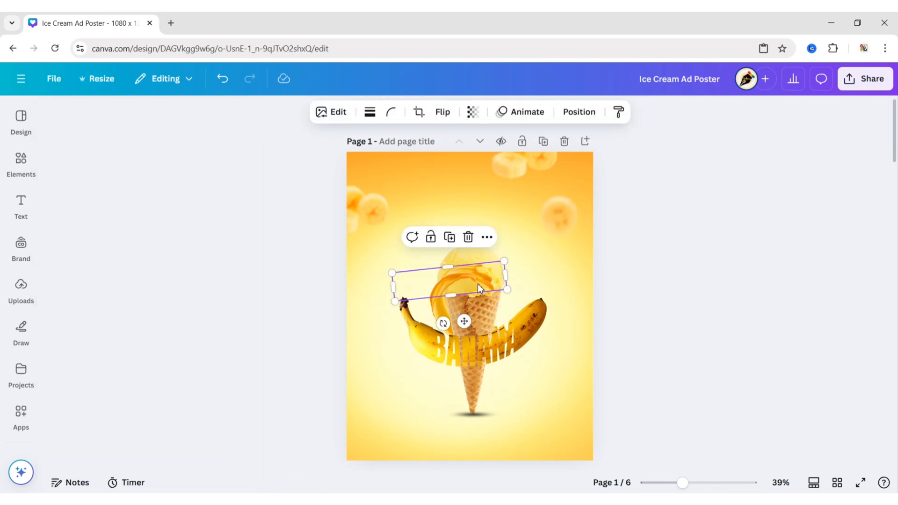
pyautogui.click(449, 237)
pyautogui.moveTo(467, 324); pyautogui.dragTo(485, 402)
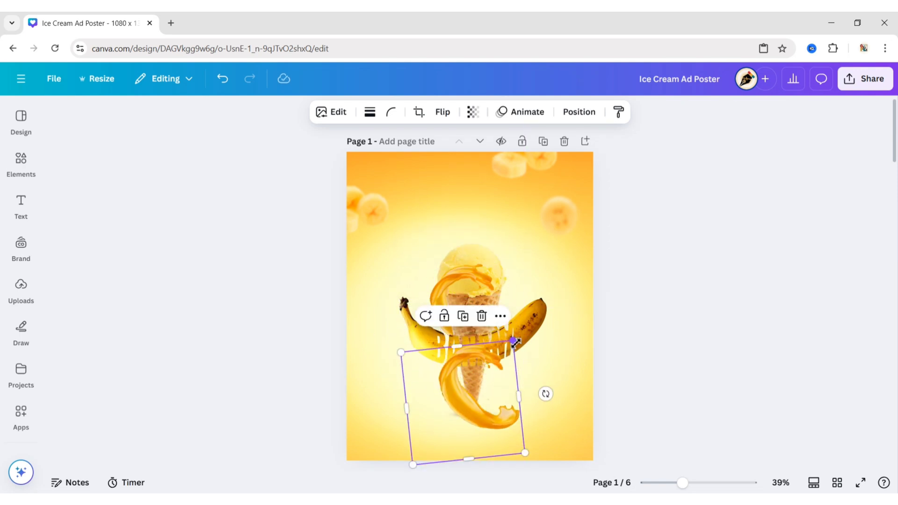
pyautogui.moveTo(513, 342); pyautogui.dragTo(492, 366)
pyautogui.moveTo(524, 408); pyautogui.dragTo(201, 269)
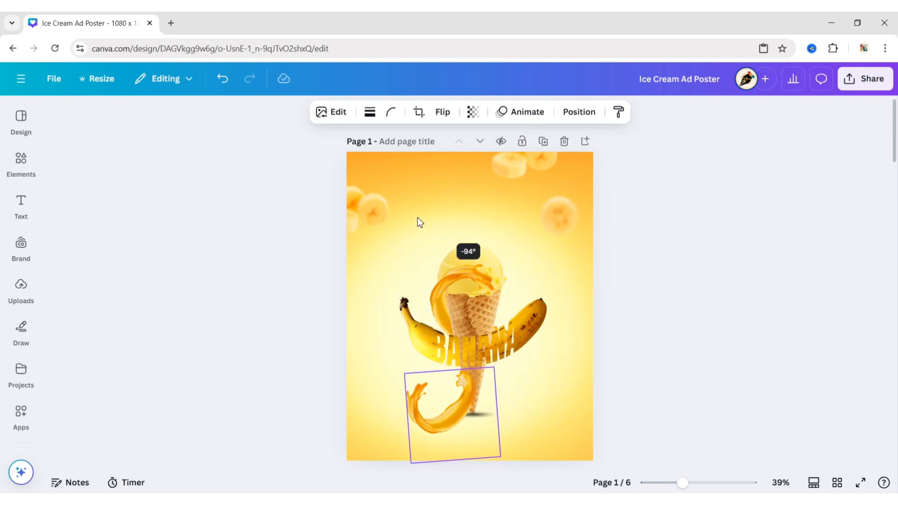
# - Adjust the lower splash's size, rotation and position so it curls around the lower cone
pyautogui.moveTo(435, 417); pyautogui.dragTo(508, 394)
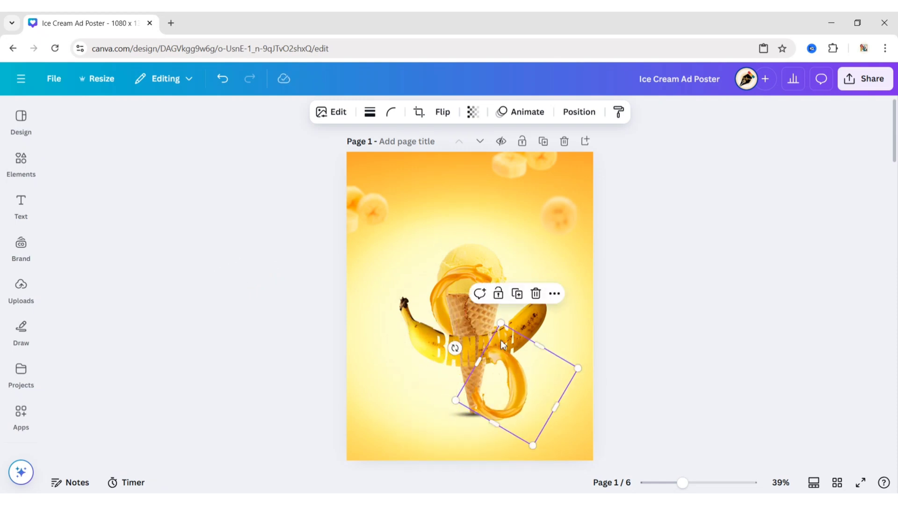
pyautogui.moveTo(566, 387); pyautogui.dragTo(551, 368)
pyautogui.moveTo(514, 400); pyautogui.dragTo(498, 392)
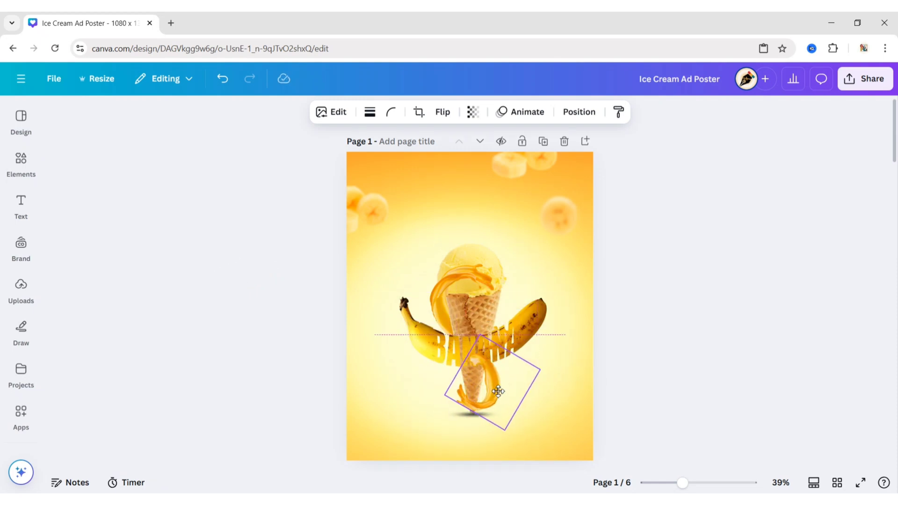
pyautogui.moveTo(498, 391); pyautogui.dragTo(497, 392)
pyautogui.moveTo(540, 373); pyautogui.dragTo(538, 371)
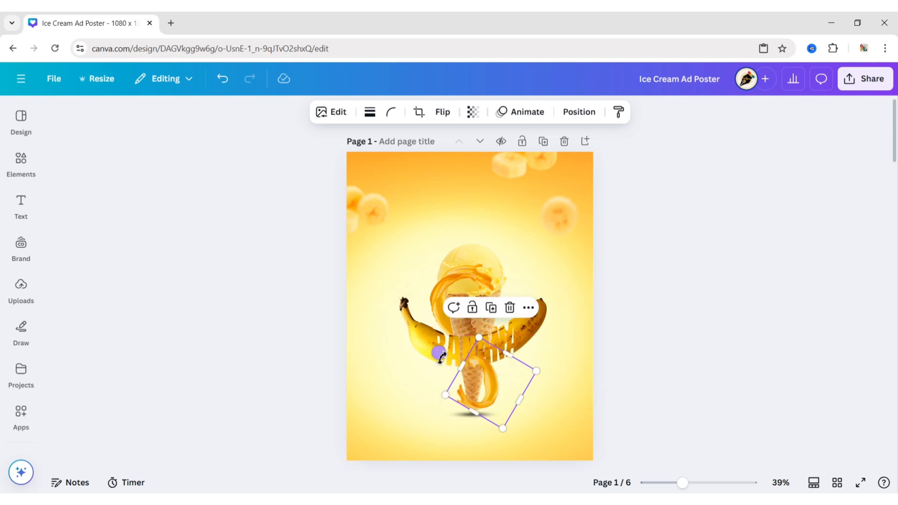
pyautogui.moveTo(437, 354); pyautogui.dragTo(437, 361)
pyautogui.moveTo(495, 386); pyautogui.dragTo(497, 380)
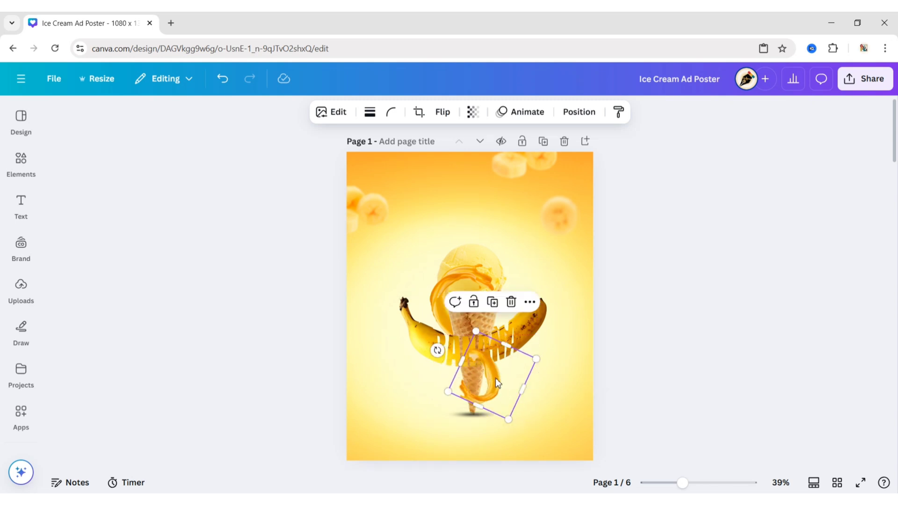
pyautogui.moveTo(538, 361)
pyautogui.mouseDown()
pyautogui.moveTo(498, 379)
pyautogui.moveTo(508, 382)
pyautogui.mouseUp()
pyautogui.click(667, 377)
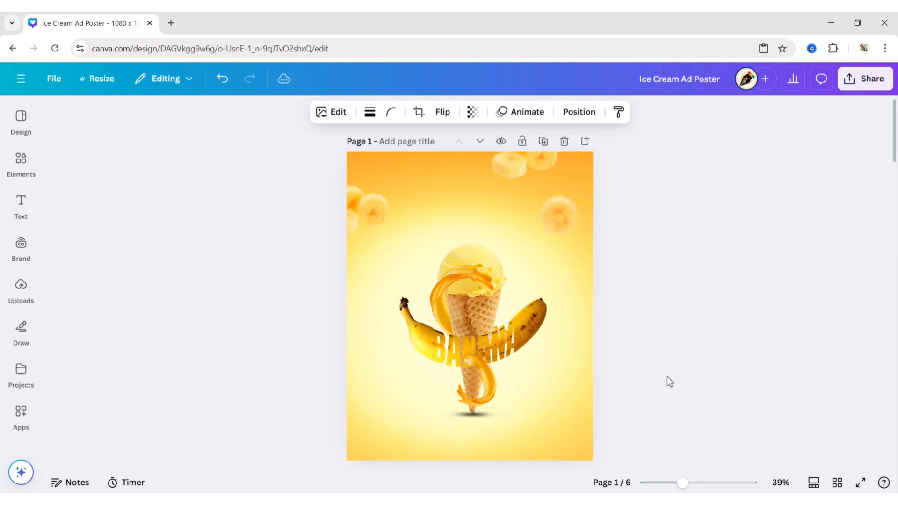
# - Send the lower splash behind the cone, then duplicate it and squash the copy into a short band
pyautogui.hotkey('ctrl', 'z')
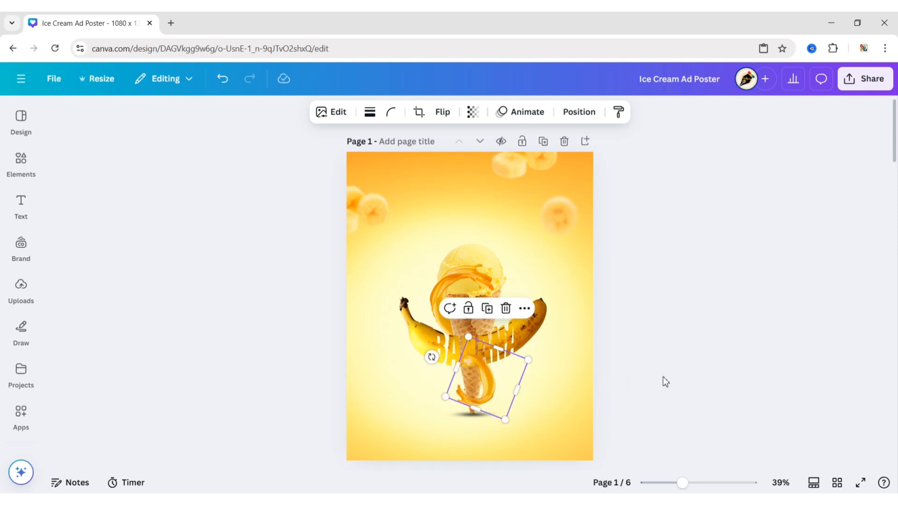
pyautogui.click(579, 111)
pyautogui.click(196, 206)
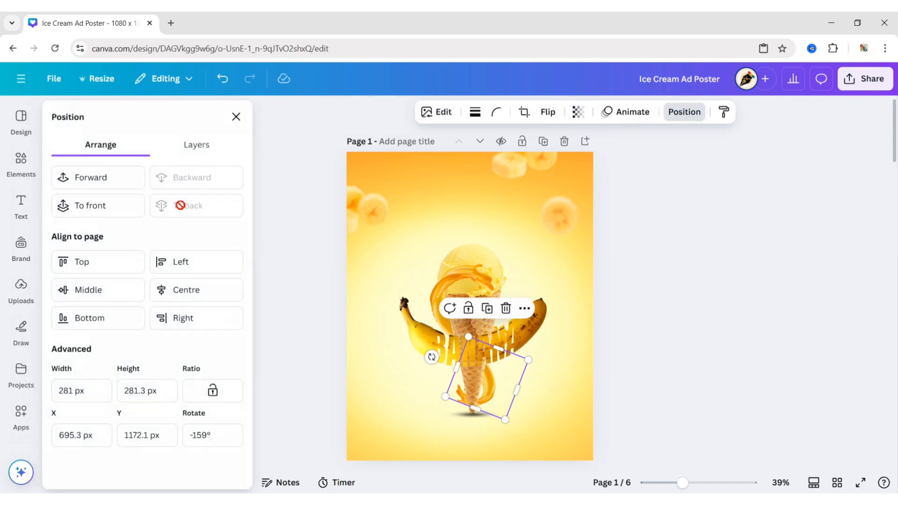
pyautogui.click(236, 117)
pyautogui.click(487, 308)
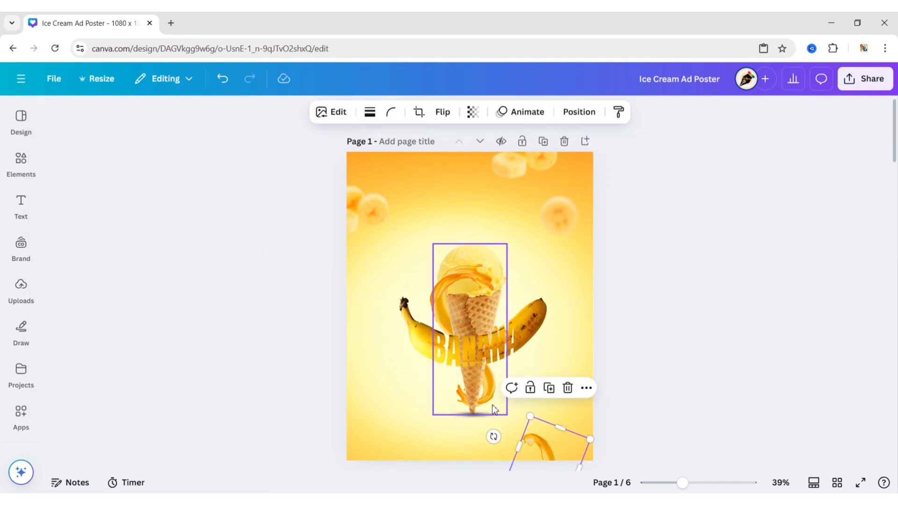
pyautogui.moveTo(549, 445); pyautogui.dragTo(508, 362)
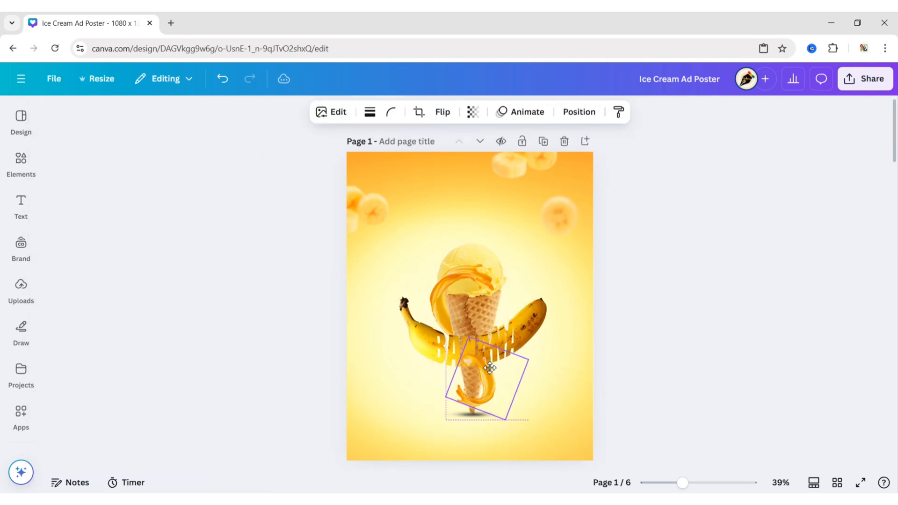
pyautogui.moveTo(499, 349); pyautogui.dragTo(484, 389)
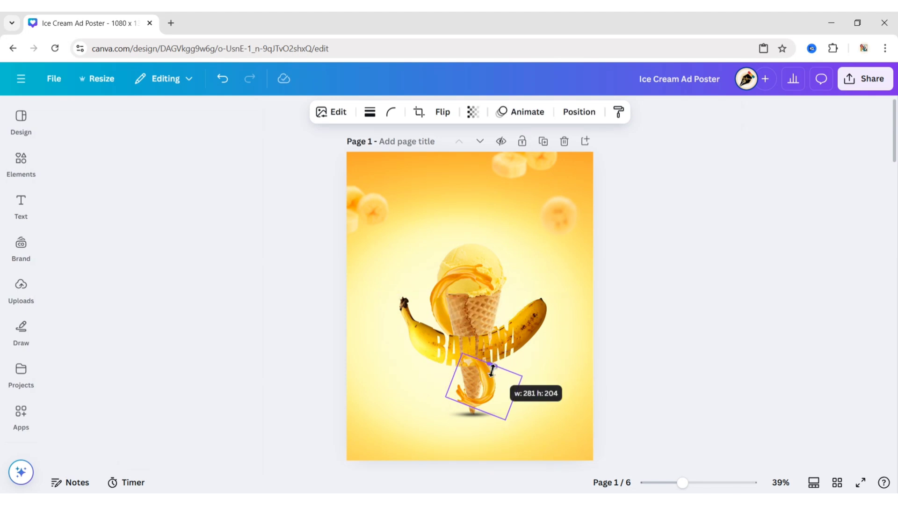
pyautogui.click(634, 399)
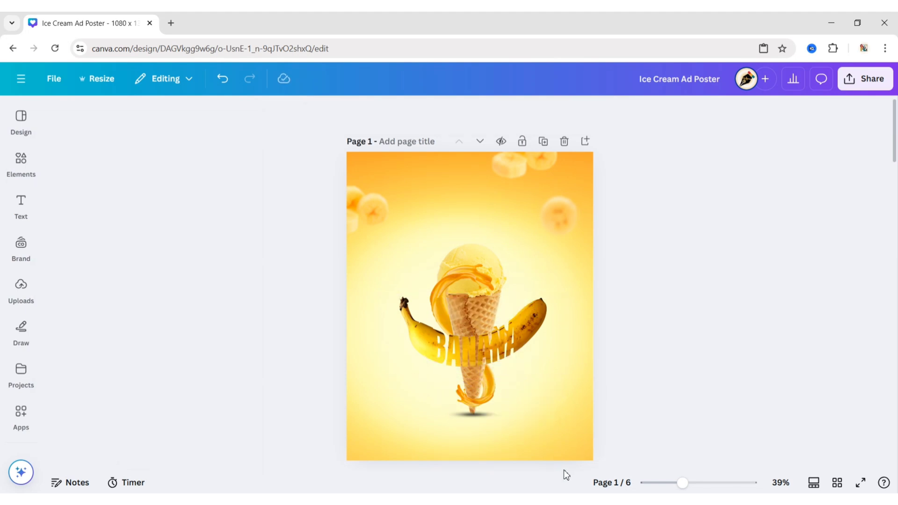
# - Duplicate the upper-right banana slices image and remove the blur from the copy
pyautogui.click(545, 219)
pyautogui.click(563, 168)
pyautogui.moveTo(556, 222); pyautogui.dragTo(554, 274)
pyautogui.click(336, 116)
pyautogui.scroll(-1, 238, 361)
pyautogui.click(188, 430)
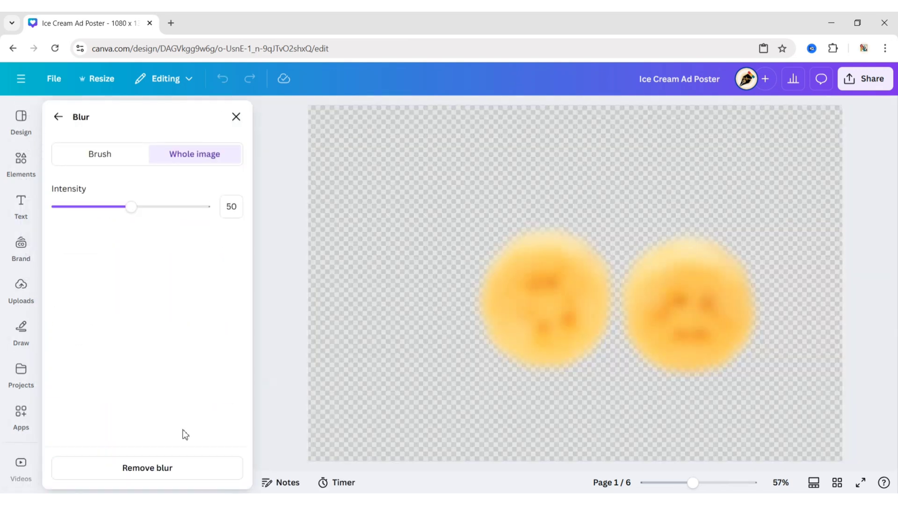
pyautogui.click(154, 469)
pyautogui.click(242, 118)
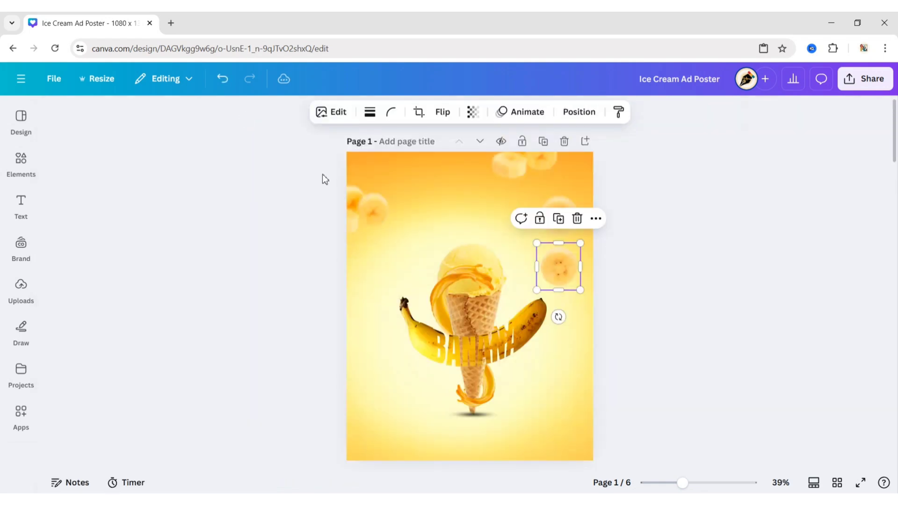
# - Crop the sharp copy to one slice and shrink it onto the cone above BANANA
pyautogui.moveTo(558, 270)
pyautogui.mouseDown()
pyautogui.moveTo(450, 215)
pyautogui.moveTo(523, 214)
pyautogui.mouseUp()
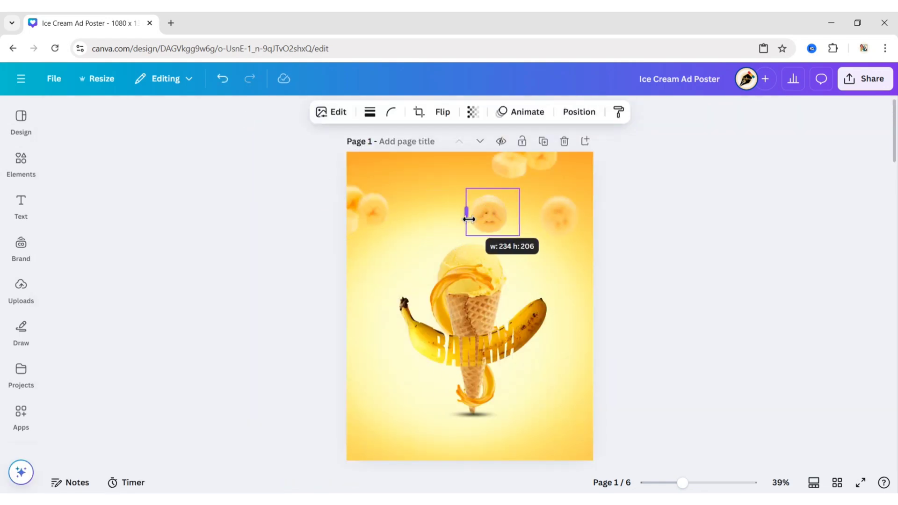
pyautogui.click(646, 270)
pyautogui.moveTo(424, 211)
pyautogui.mouseDown()
pyautogui.moveTo(472, 215)
pyautogui.moveTo(462, 314)
pyautogui.mouseUp()
pyautogui.click(497, 229)
pyautogui.moveTo(489, 283); pyautogui.dragTo(459, 311)
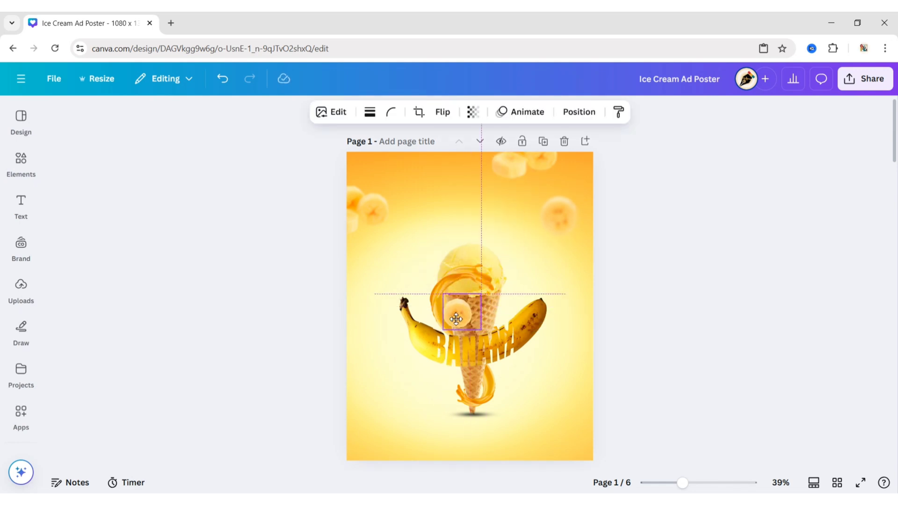
pyautogui.click(694, 282)
pyautogui.click(509, 167)
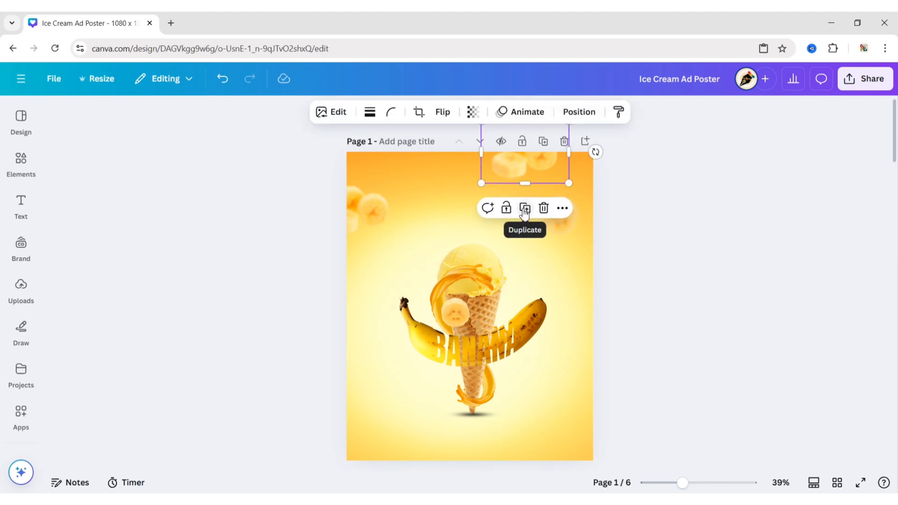
# - Duplicate the top banana slices image and remove the copy's blur
pyautogui.click(524, 212)
pyautogui.moveTo(538, 162); pyautogui.dragTo(471, 216)
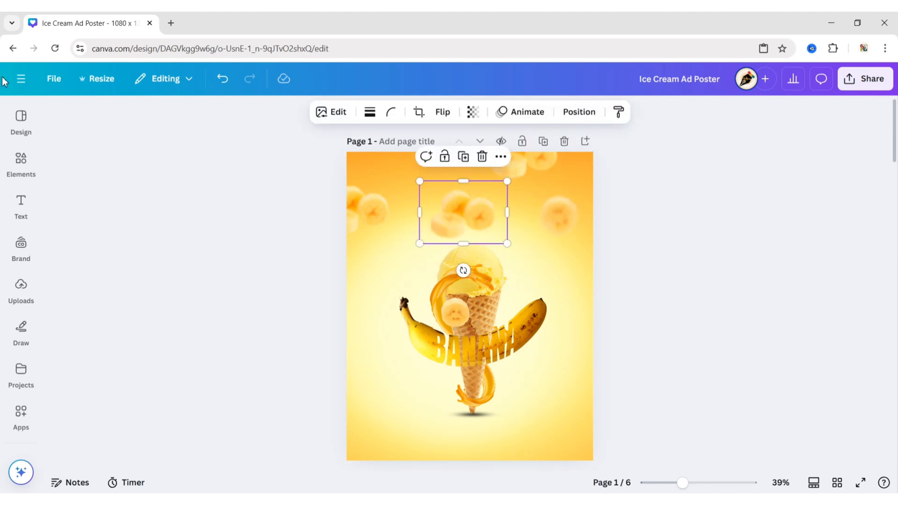
pyautogui.click(332, 112)
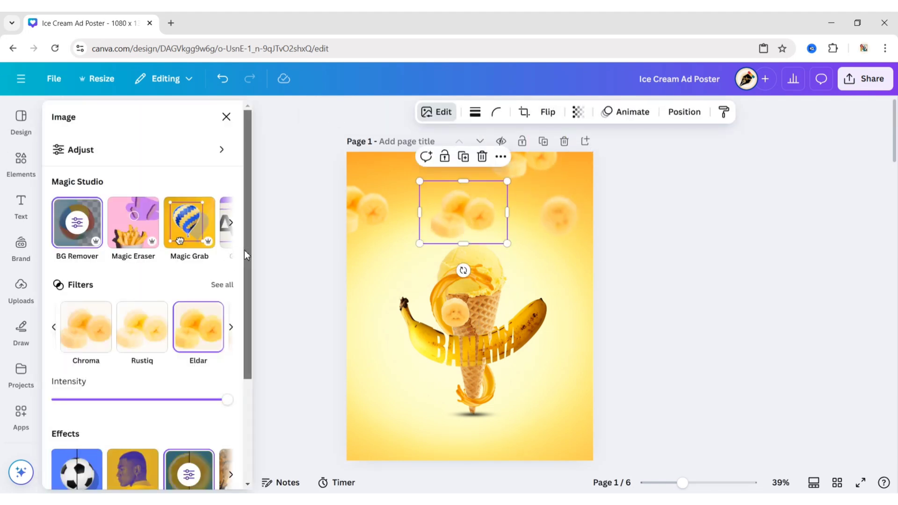
pyautogui.scroll(-1, 245, 261)
pyautogui.click(189, 411)
pyautogui.click(147, 468)
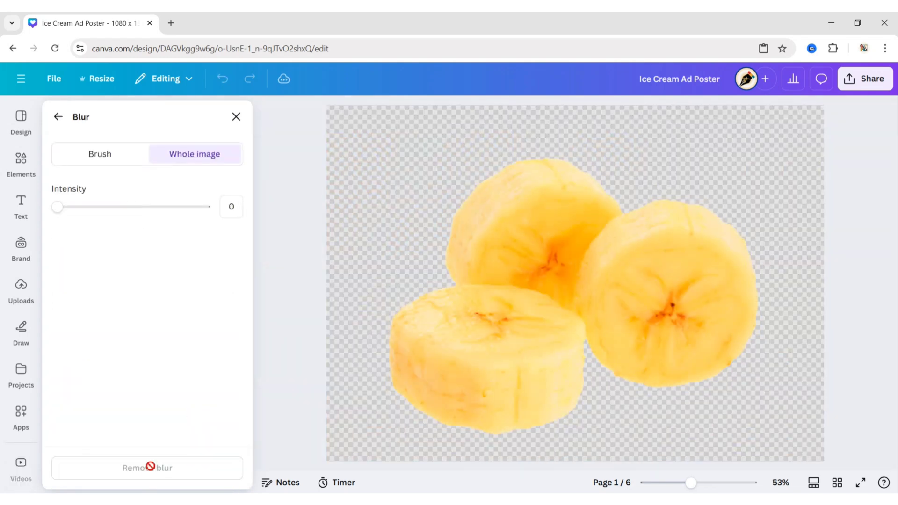
pyautogui.click(237, 117)
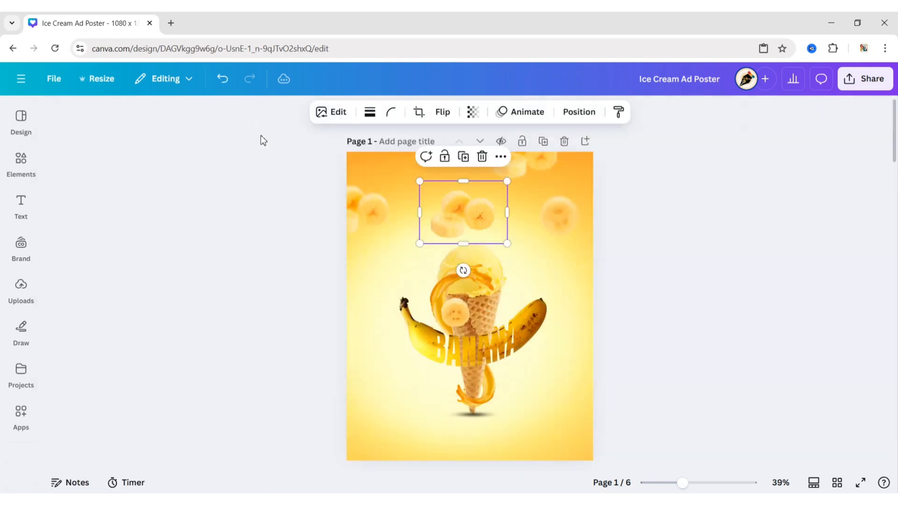
# - Erase two of the three slices with the BG Remover erase brush
pyautogui.click(339, 113)
pyautogui.click(78, 224)
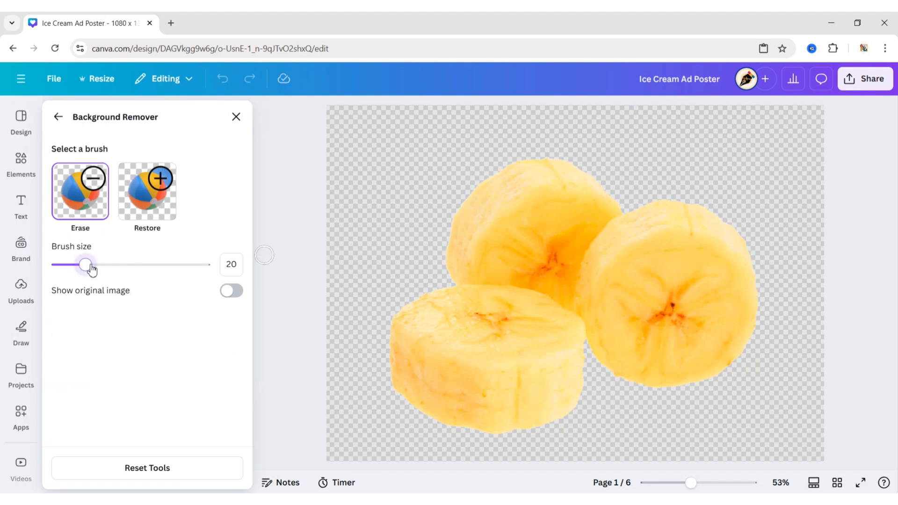
pyautogui.moveTo(85, 264); pyautogui.dragTo(155, 265)
pyautogui.moveTo(666, 203)
pyautogui.mouseDown()
pyautogui.moveTo(713, 256)
pyautogui.moveTo(742, 317)
pyautogui.moveTo(645, 374)
pyautogui.moveTo(681, 257)
pyautogui.moveTo(629, 351)
pyautogui.moveTo(625, 317)
pyautogui.moveTo(543, 178)
pyautogui.moveTo(449, 225)
pyautogui.moveTo(451, 245)
pyautogui.moveTo(537, 226)
pyautogui.moveTo(585, 281)
pyautogui.moveTo(515, 247)
pyautogui.moveTo(483, 244)
pyautogui.mouseUp()
pyautogui.moveTo(156, 265); pyautogui.dragTo(63, 265)
pyautogui.moveTo(453, 271); pyautogui.dragTo(472, 276)
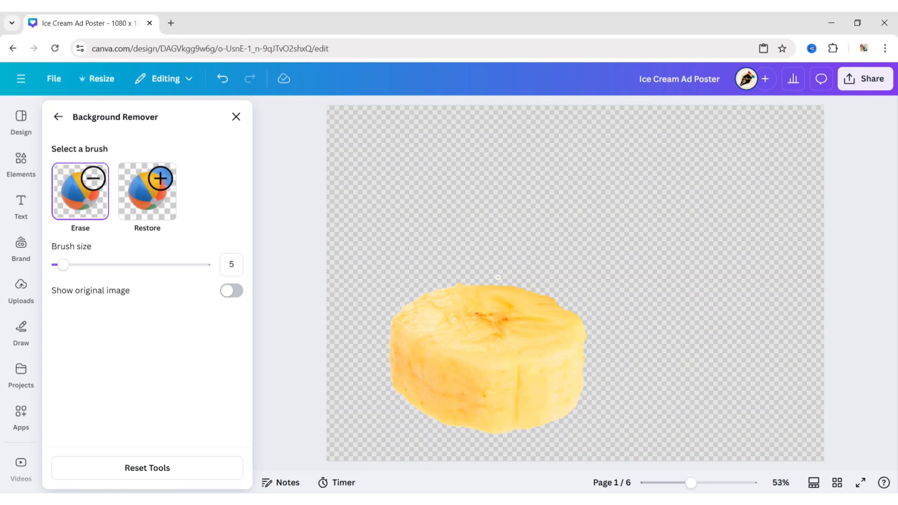
pyautogui.press('Escape')
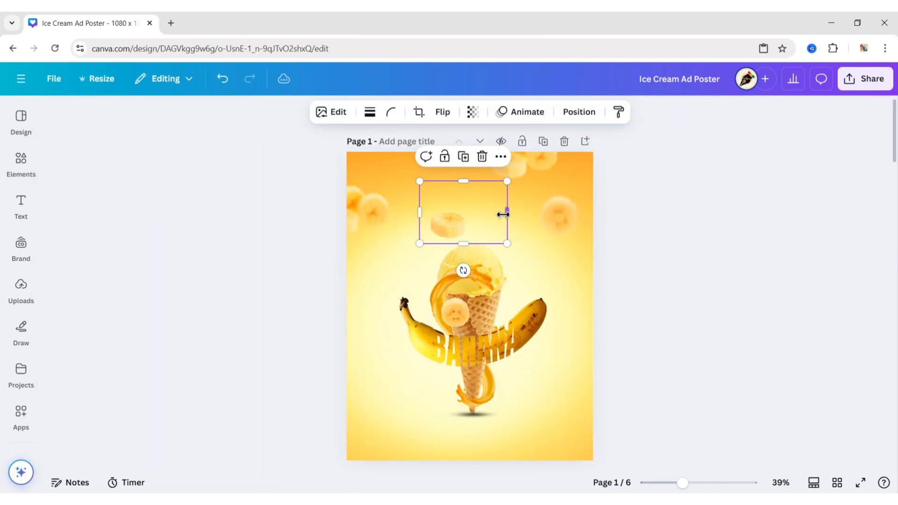
# - Trim, tilt and place the single slice beside the banana's right end
pyautogui.moveTo(507, 212); pyautogui.dragTo(472, 213)
pyautogui.moveTo(446, 181)
pyautogui.mouseDown()
pyautogui.moveTo(446, 204)
pyautogui.moveTo(547, 326)
pyautogui.moveTo(565, 312)
pyautogui.mouseUp()
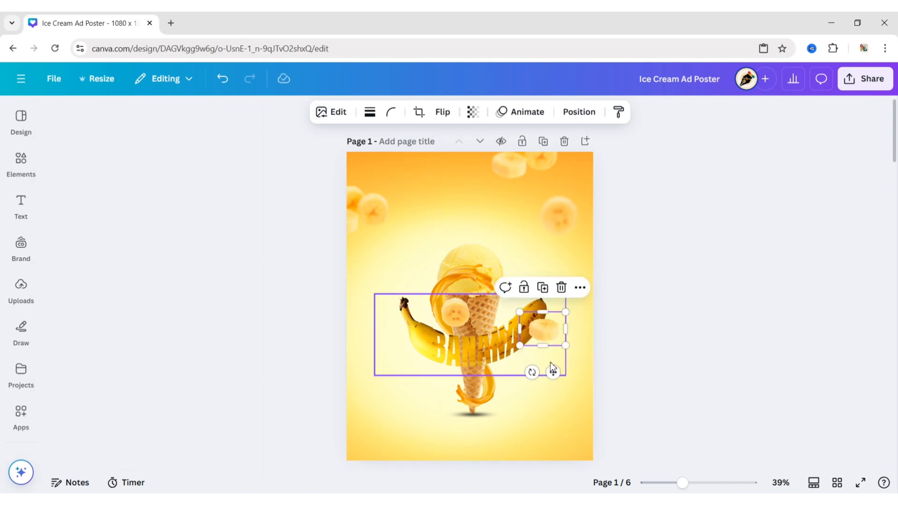
pyautogui.moveTo(532, 372); pyautogui.dragTo(540, 394)
pyautogui.moveTo(566, 322); pyautogui.dragTo(547, 342)
# - Add a new heading text box and type 'Go bananas with every scoop!!!'
pyautogui.click(681, 314)
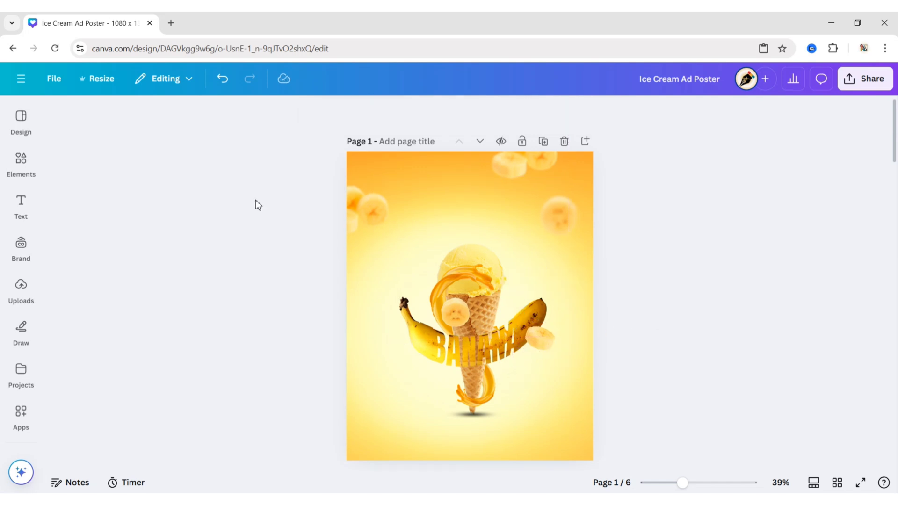
pyautogui.click(21, 205)
pyautogui.click(104, 234)
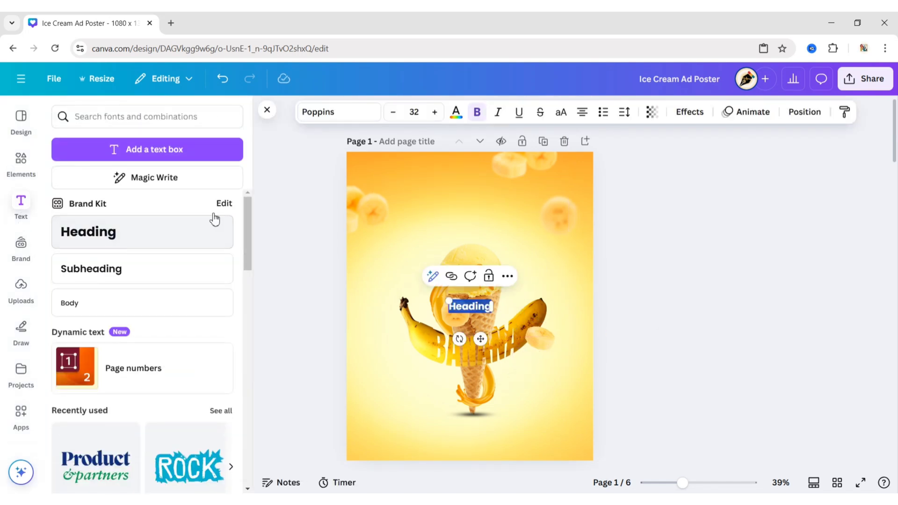
pyautogui.click(267, 110)
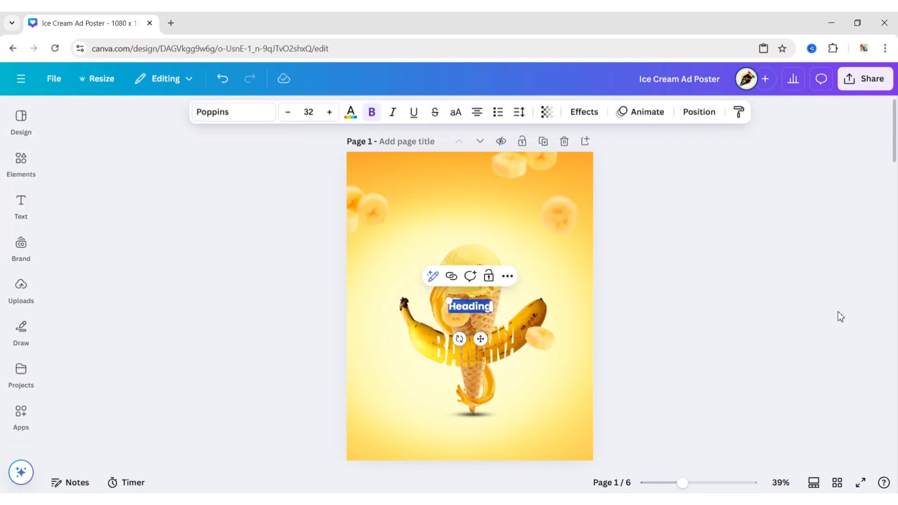
pyautogui.write('Go')
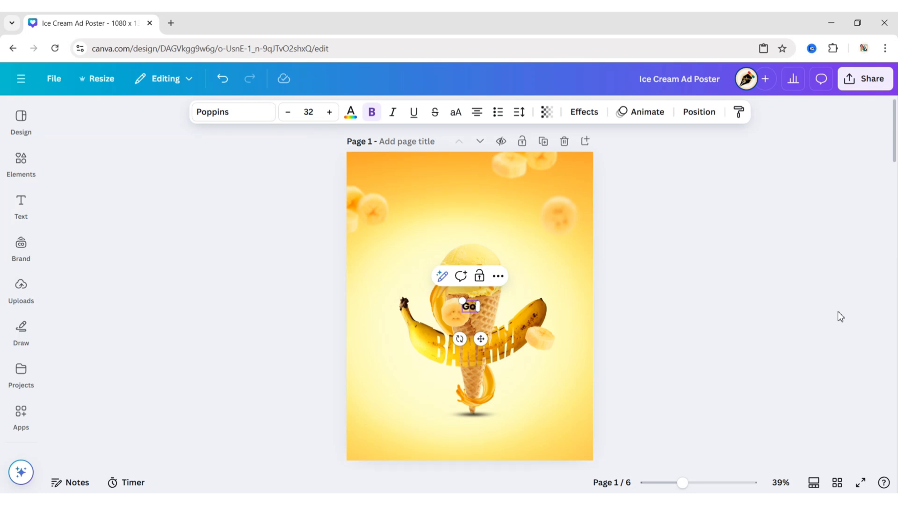
pyautogui.write(' bananas with every scoop')
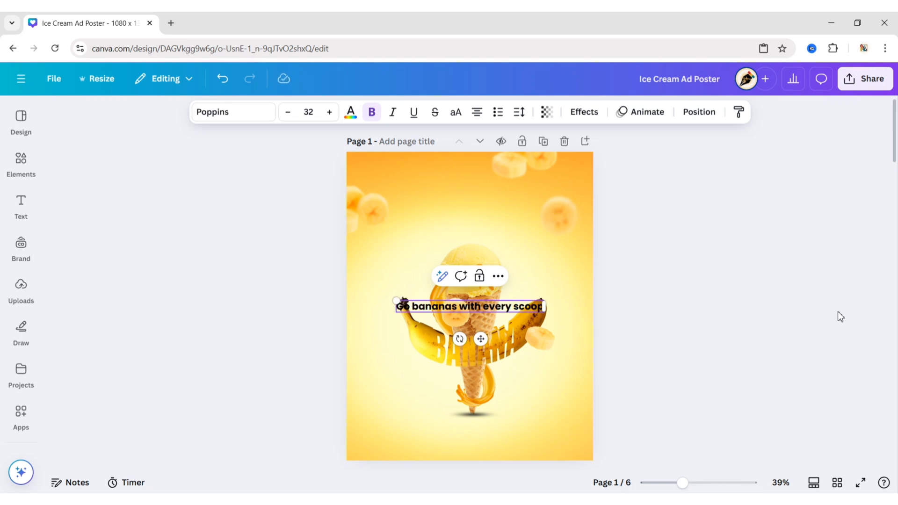
pyautogui.write('!!!')
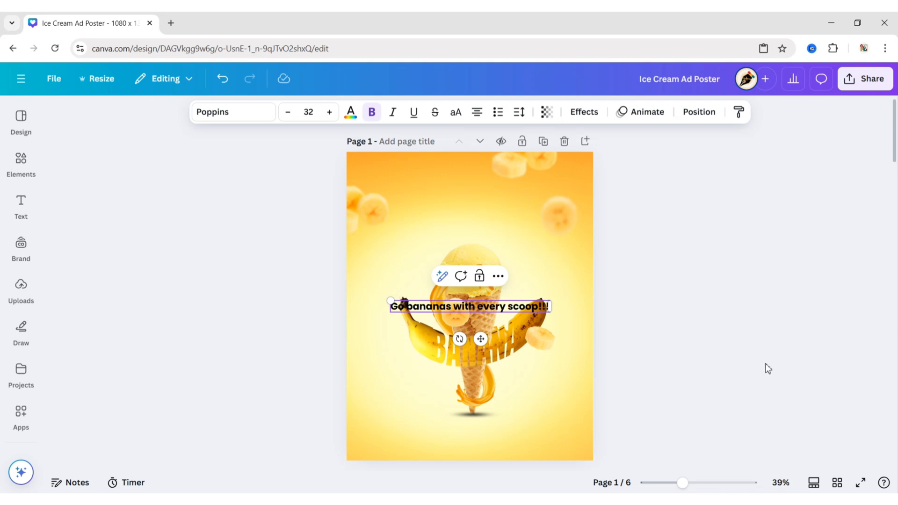
# - Set the tagline to FB Cham Blue at size 40 with a Background band effect
pyautogui.click(255, 118)
pyautogui.click(136, 280)
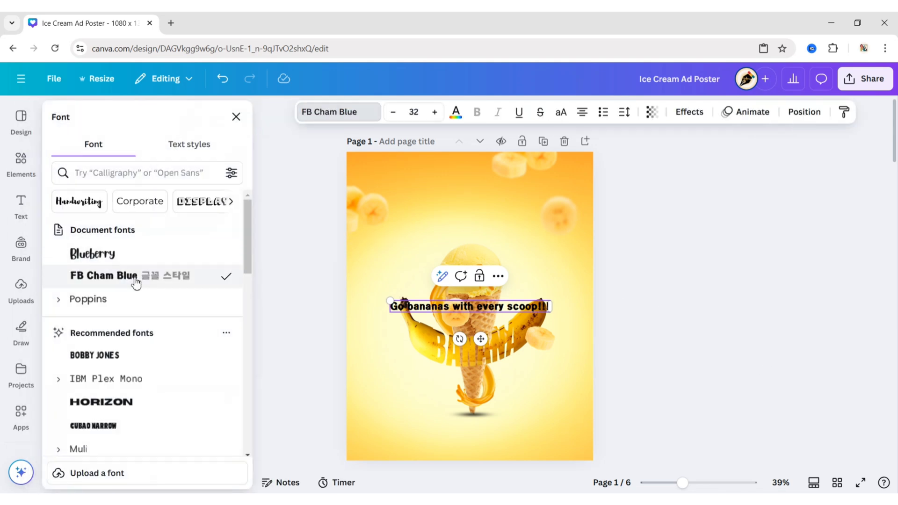
pyautogui.click(414, 112)
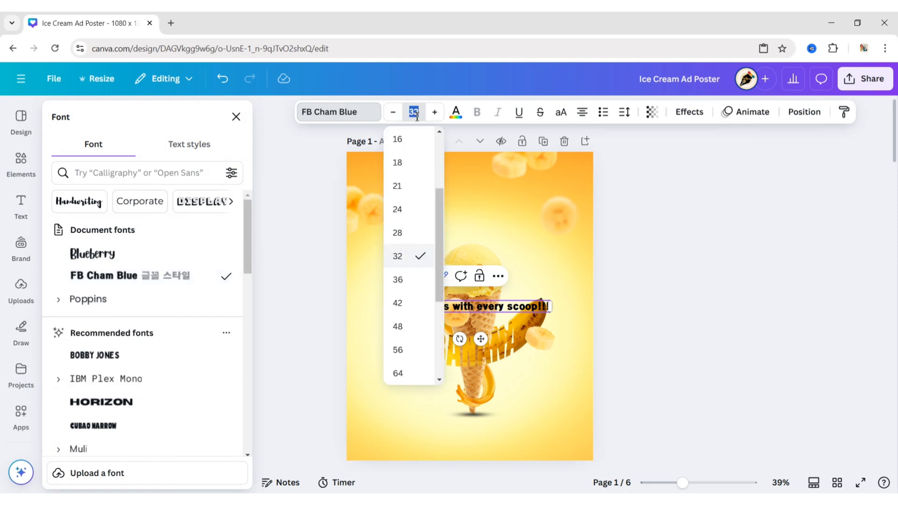
pyautogui.write('40')
pyautogui.press('Return')
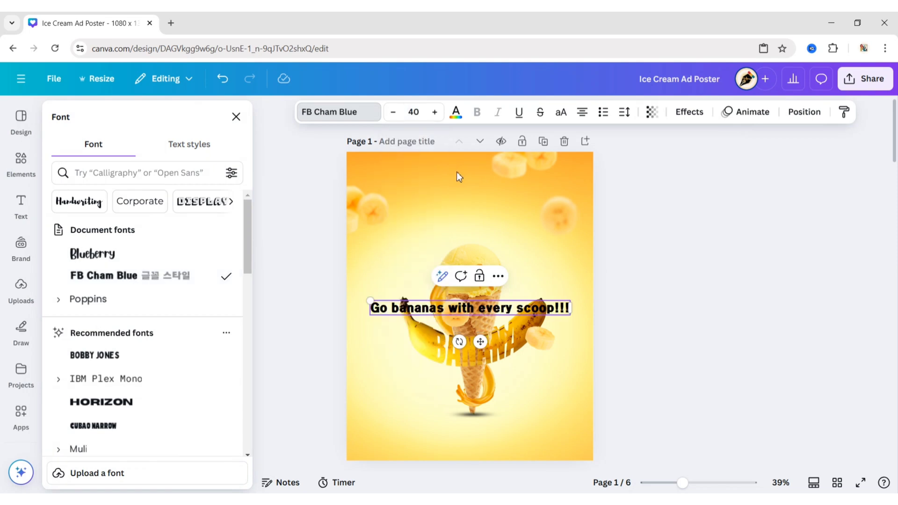
pyautogui.click(683, 113)
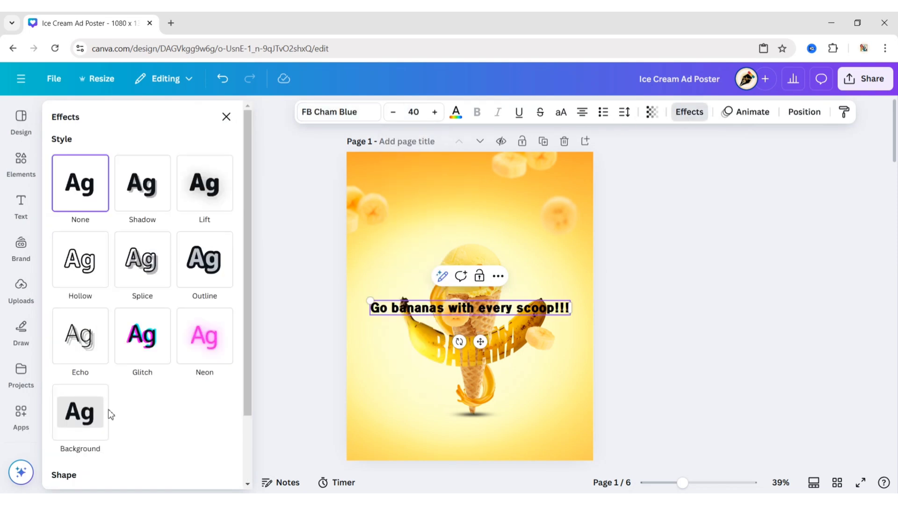
pyautogui.click(89, 419)
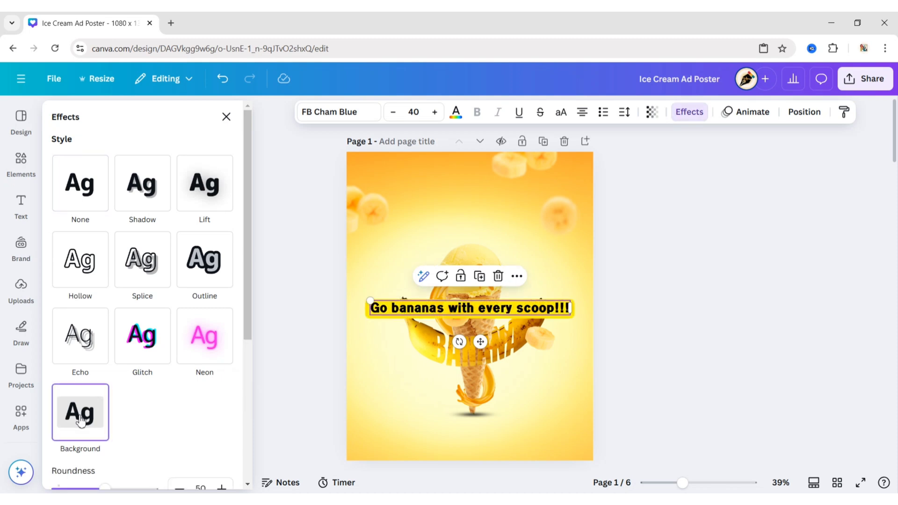
pyautogui.click(226, 116)
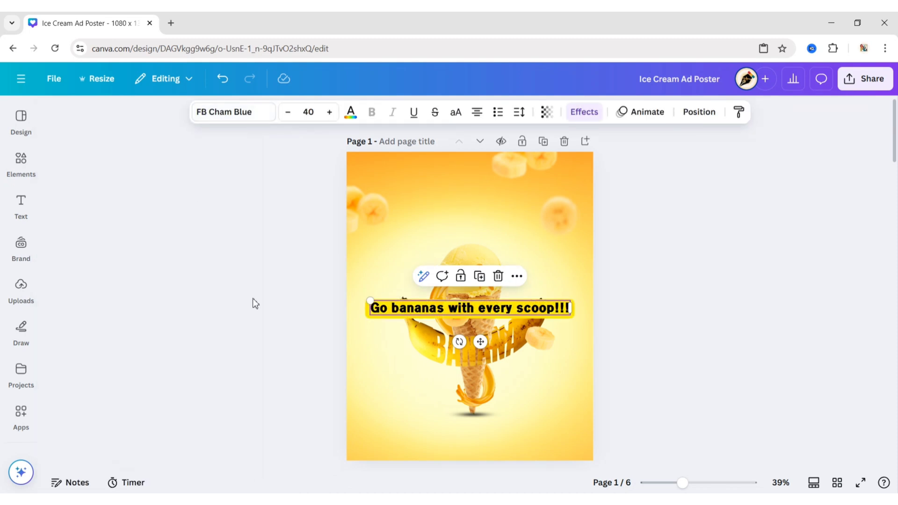
# - Move the tagline to the bottom of the poster, centred horizontally
pyautogui.moveTo(480, 342); pyautogui.dragTo(485, 473)
pyautogui.click(619, 338)
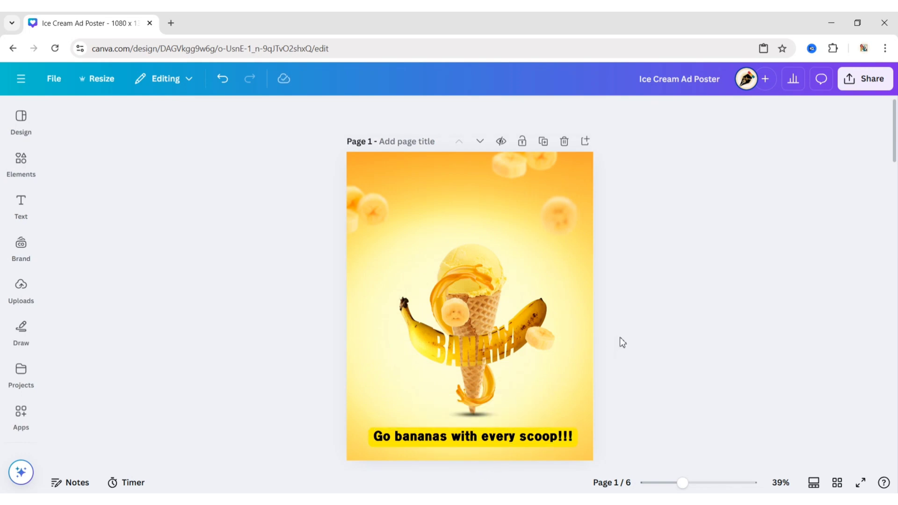
pyautogui.click(478, 440)
pyautogui.moveTo(483, 470)
pyautogui.mouseDown()
pyautogui.moveTo(491, 470)
pyautogui.moveTo(483, 470)
pyautogui.mouseUp()
pyautogui.click(665, 417)
# - Colour the tagline text pale yellow, sampled from the ice cream
pyautogui.click(542, 438)
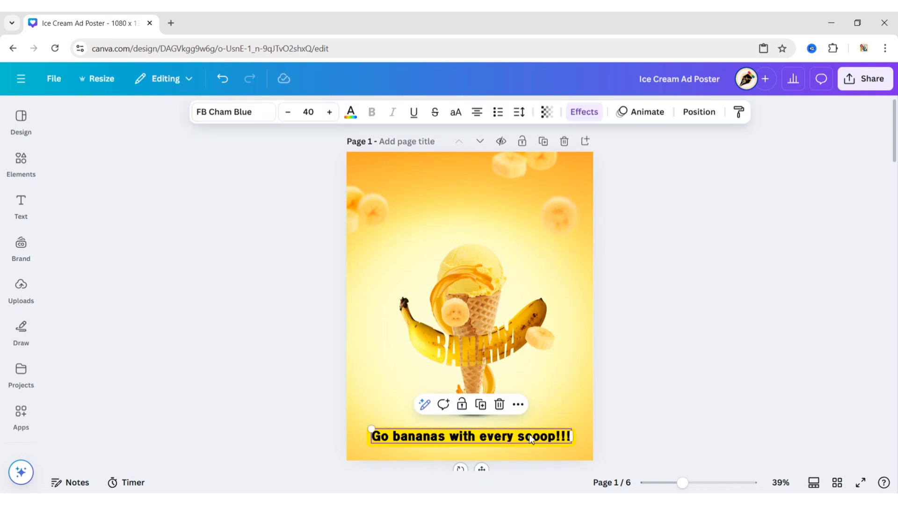
pyautogui.click(351, 113)
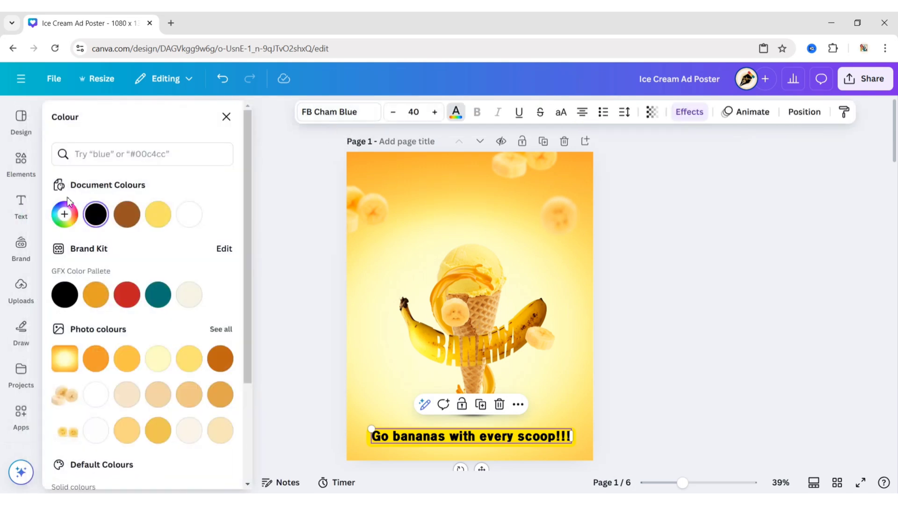
pyautogui.click(65, 215)
pyautogui.click(212, 335)
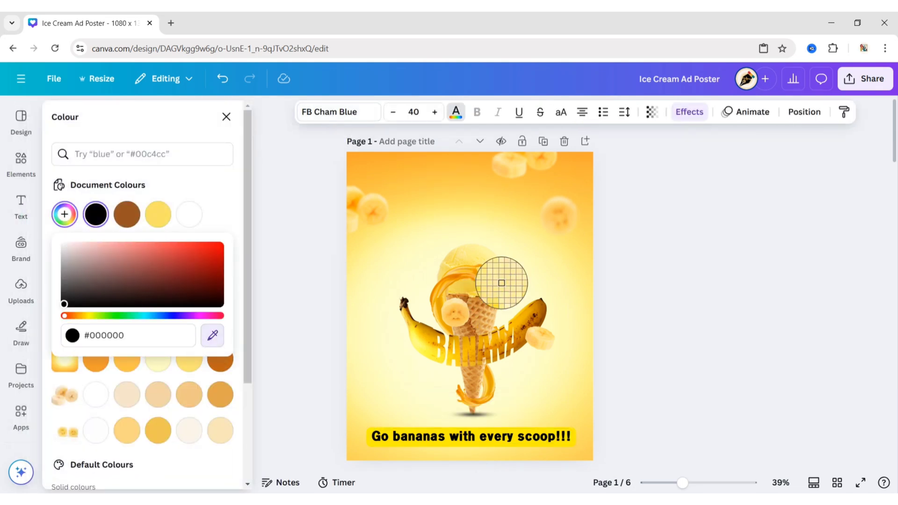
pyautogui.click(470, 258)
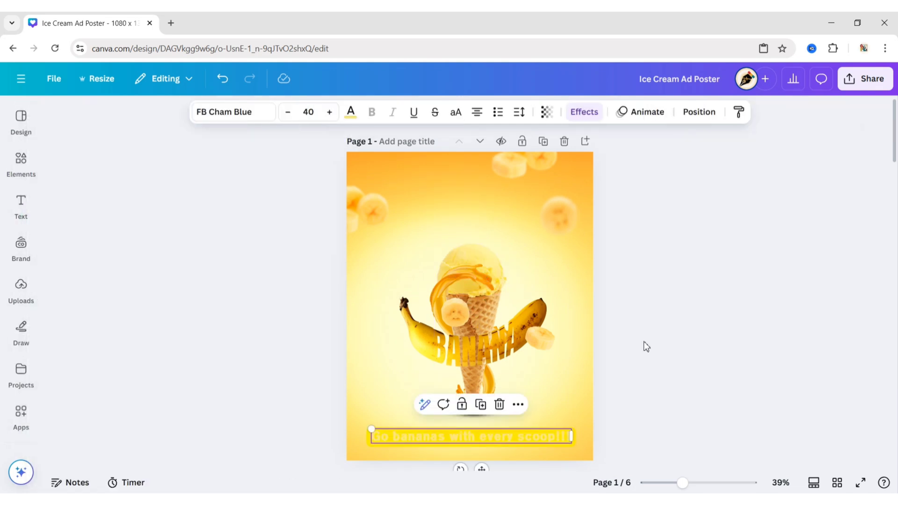
# - Colour the tagline's background band brown, sampled from the banana
pyautogui.click(584, 114)
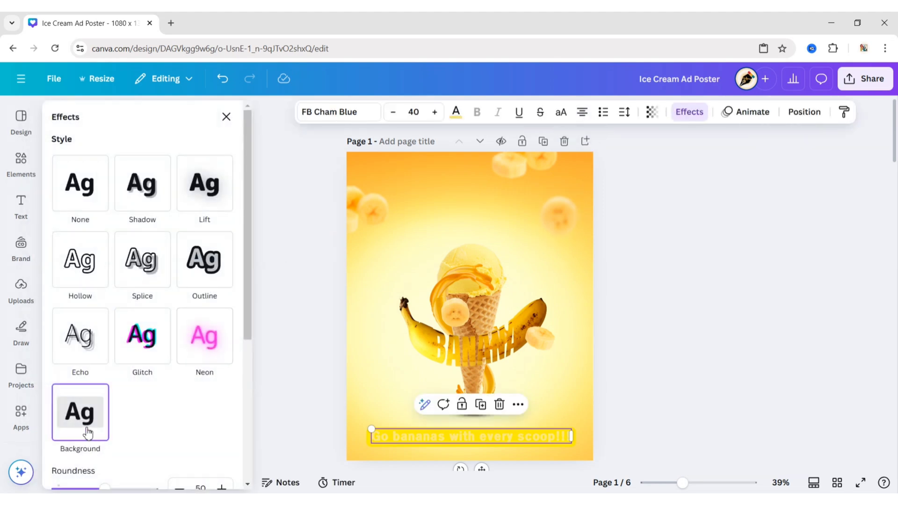
pyautogui.scroll(-5, 140, 407)
pyautogui.click(224, 359)
pyautogui.click(62, 216)
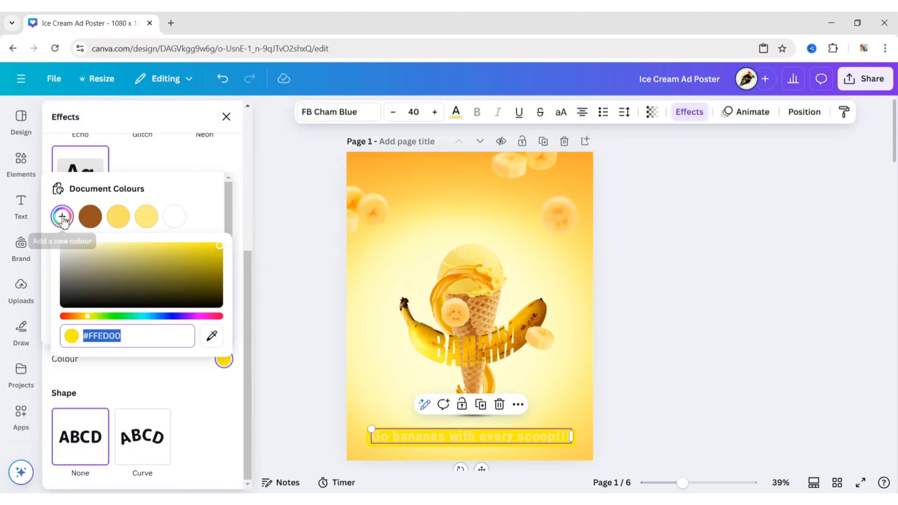
pyautogui.click(211, 336)
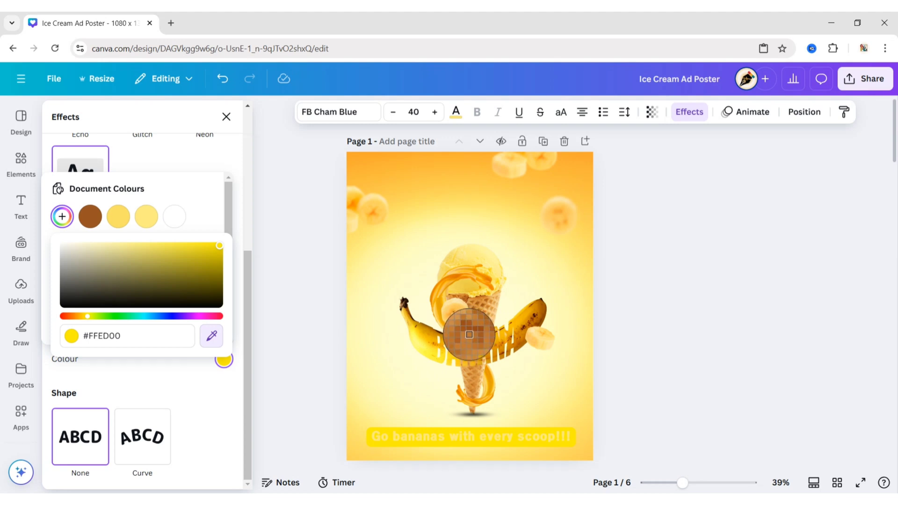
pyautogui.click(469, 334)
pyautogui.click(697, 360)
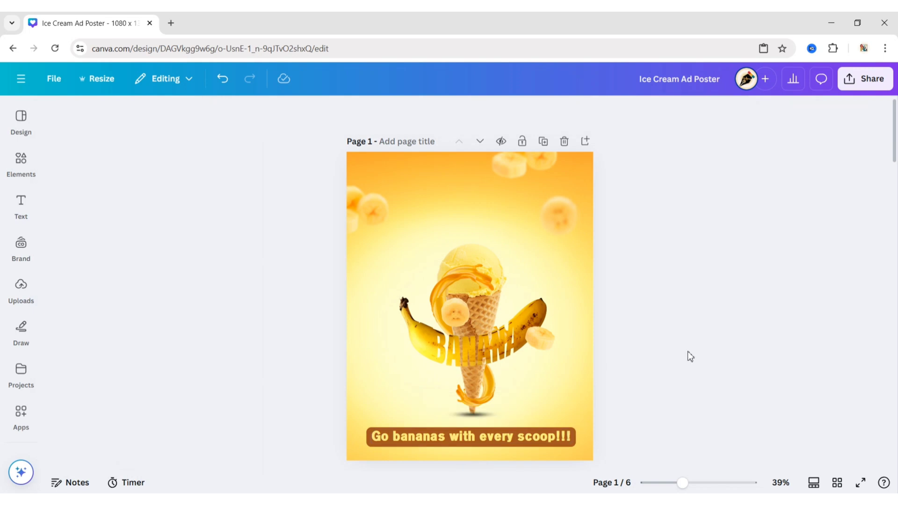
# - Add a 'Monkey' heading near the top in Blueberry font at size 120
pyautogui.click(21, 206)
pyautogui.click(89, 233)
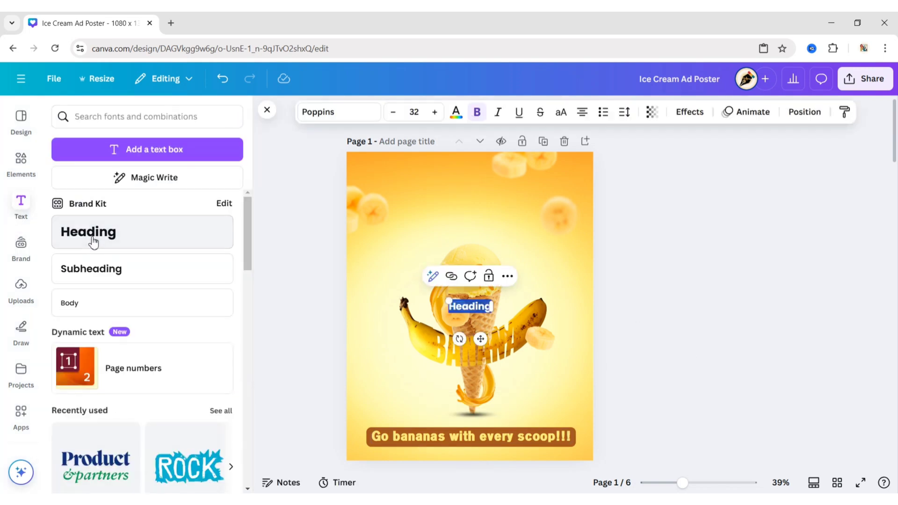
pyautogui.click(267, 111)
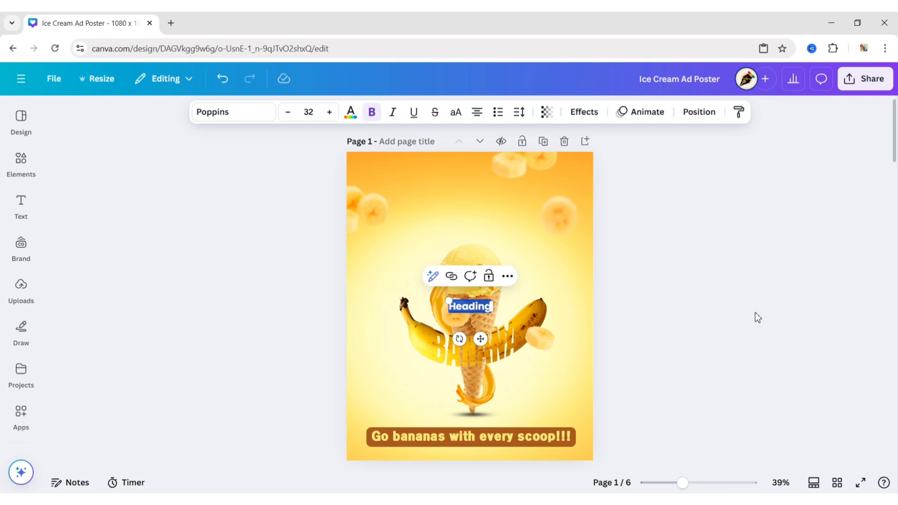
pyautogui.write('Monkey')
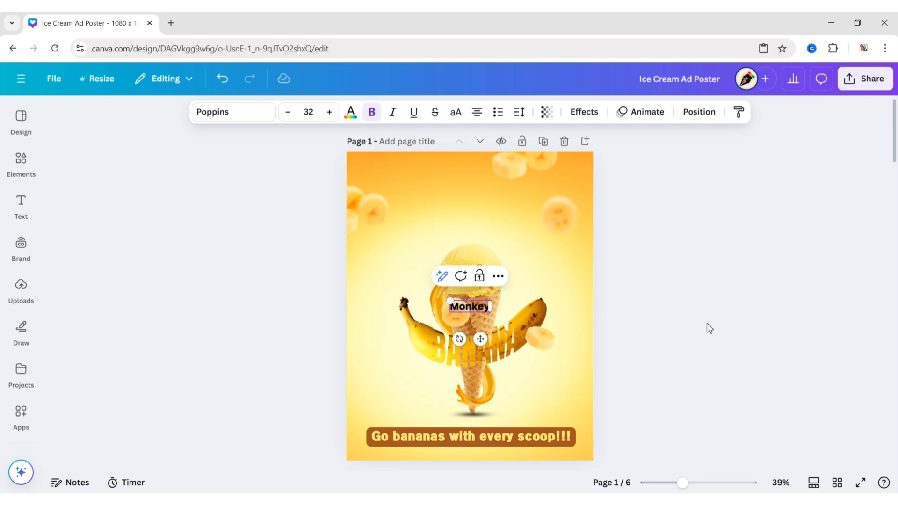
pyautogui.moveTo(480, 339); pyautogui.dragTo(479, 242)
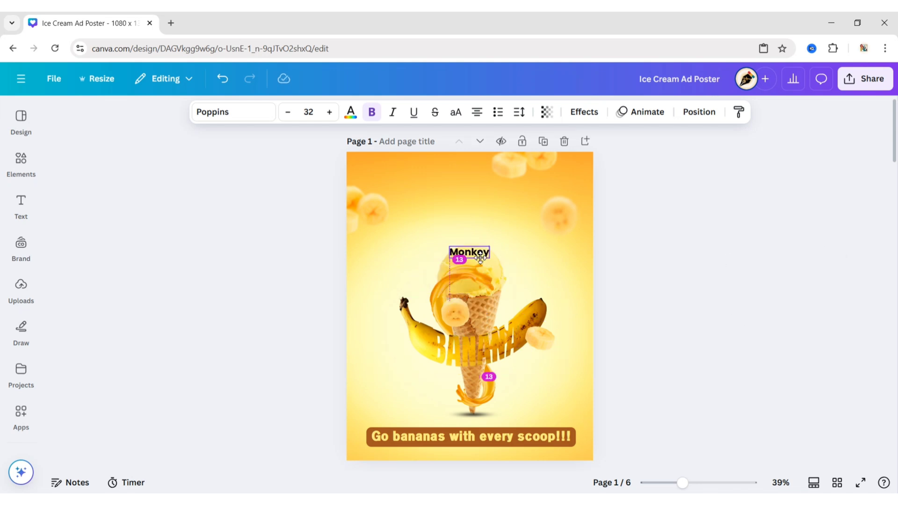
pyautogui.click(239, 112)
pyautogui.click(139, 255)
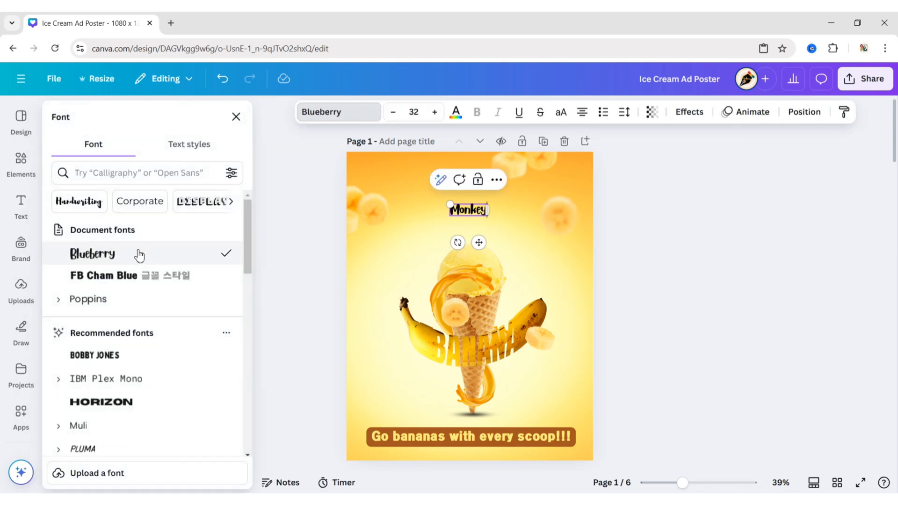
pyautogui.click(412, 112)
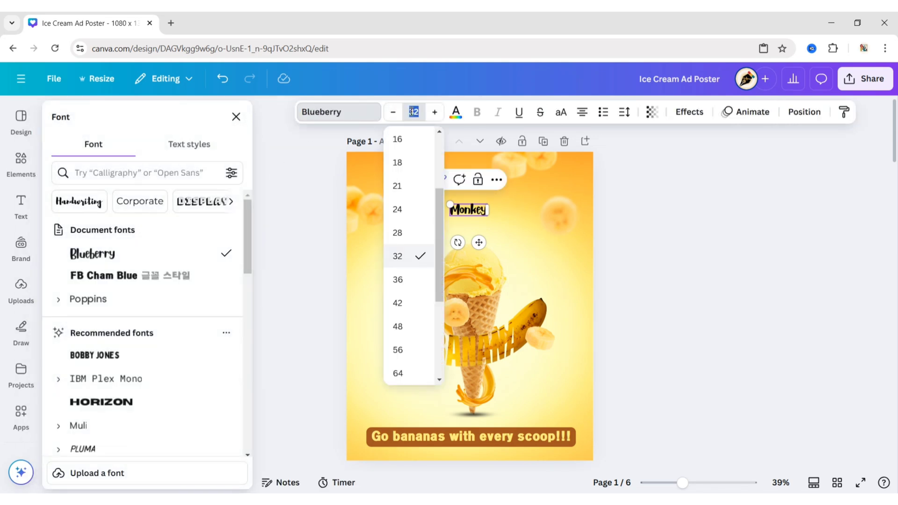
pyautogui.press('Return')
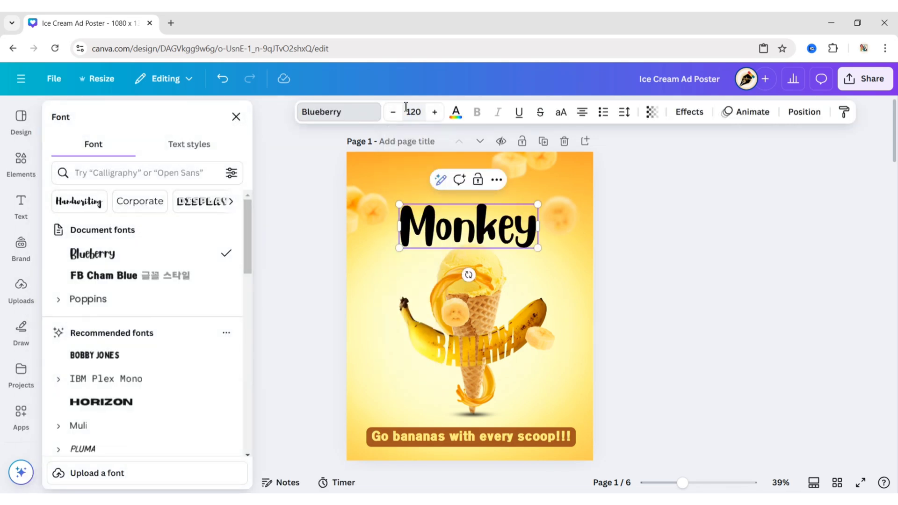
# - Give Monkey a brown outline and fill its letters pale yellow #f9e267
pyautogui.click(236, 116)
pyautogui.click(689, 112)
pyautogui.click(206, 270)
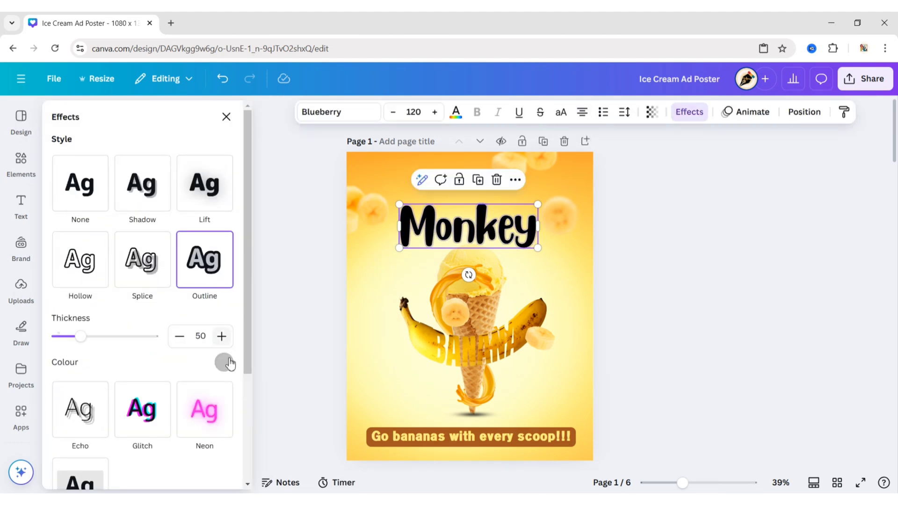
pyautogui.click(224, 363)
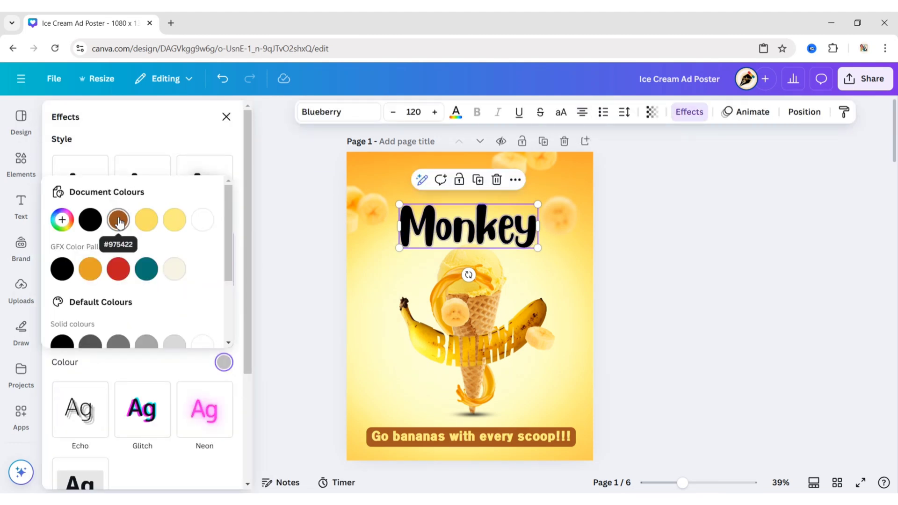
pyautogui.click(119, 220)
pyautogui.click(456, 115)
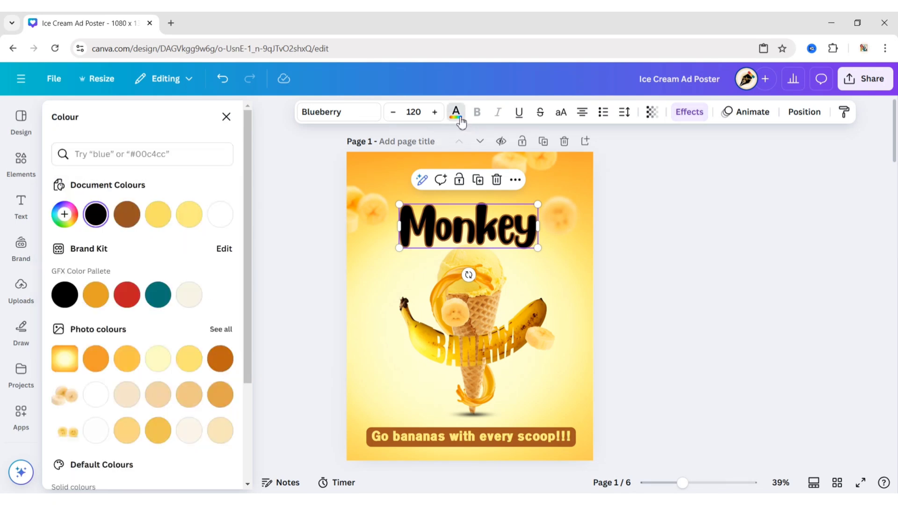
pyautogui.click(158, 215)
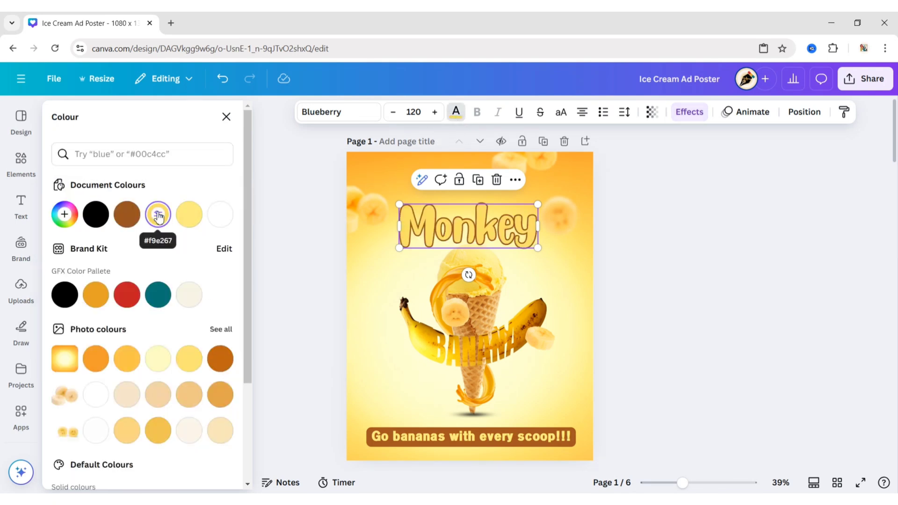
# - Apply a Curve shape effect of 80 to Monkey and raise it on the poster
pyautogui.click(691, 113)
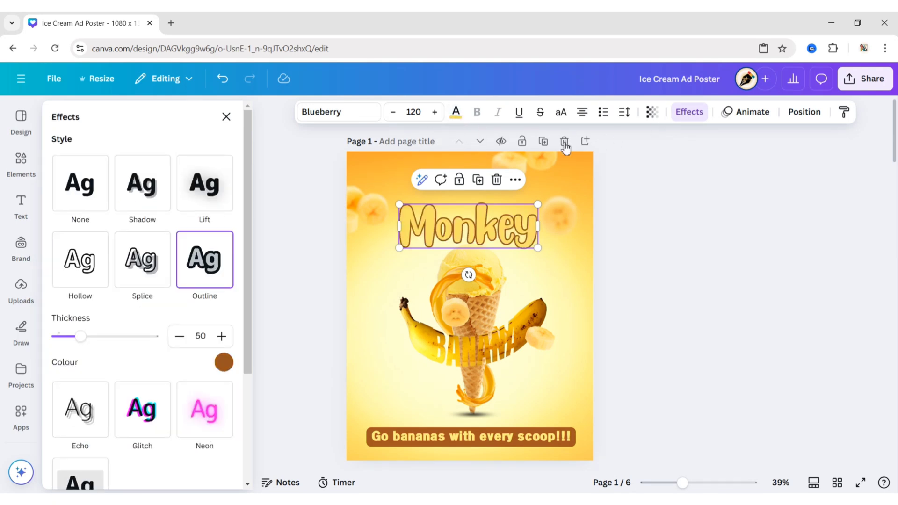
pyautogui.moveTo(248, 198); pyautogui.dragTo(234, 367)
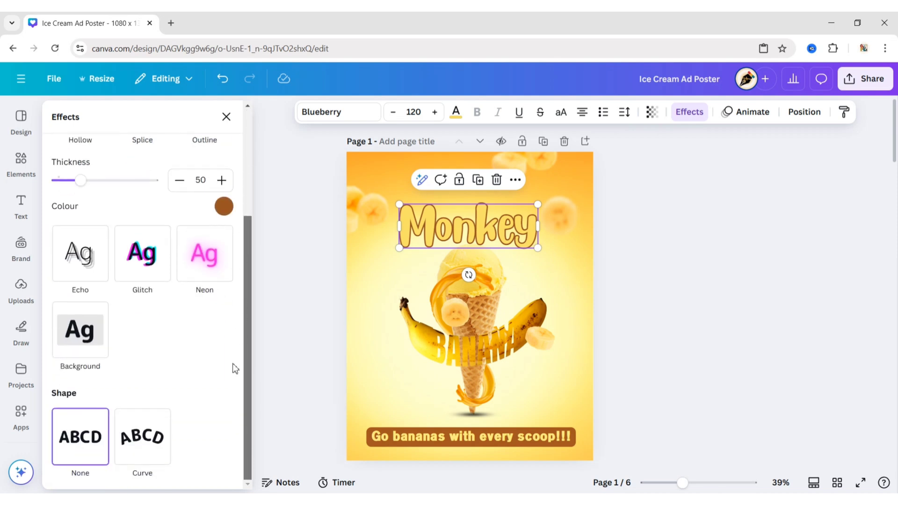
pyautogui.click(151, 446)
pyautogui.moveTo(152, 464); pyautogui.dragTo(143, 464)
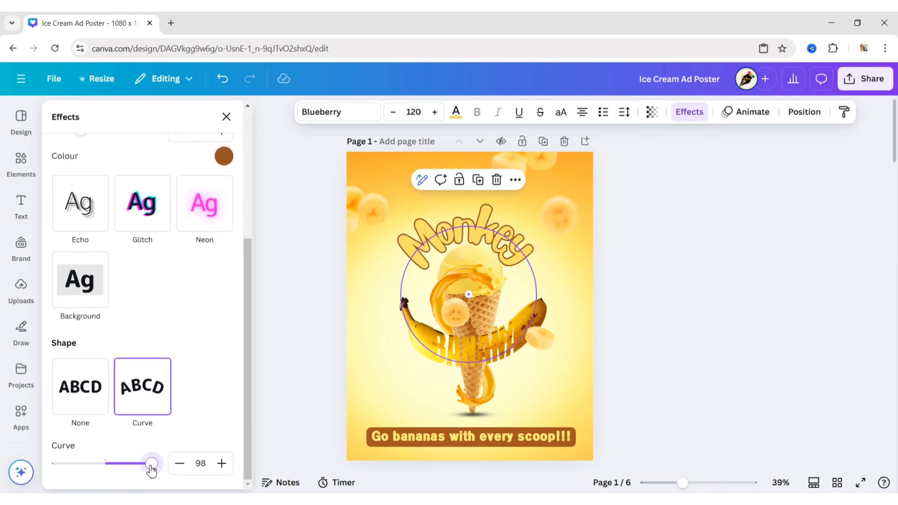
pyautogui.click(227, 118)
pyautogui.moveTo(491, 219); pyautogui.dragTo(487, 202)
# - Duplicate the Monkey title and retype the copy as 'Scoop'
pyautogui.click(477, 152)
pyautogui.doubleClick(469, 220)
pyautogui.write('S')
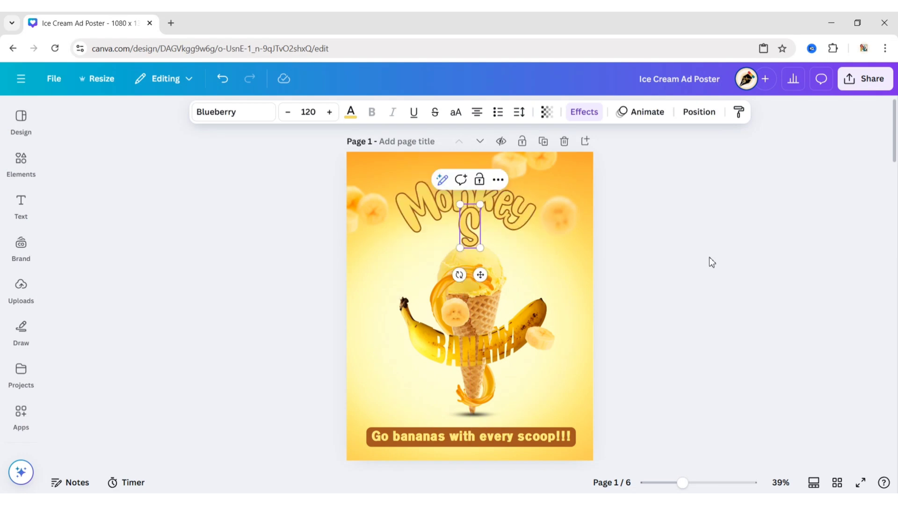
pyautogui.write('coop')
pyautogui.click(670, 253)
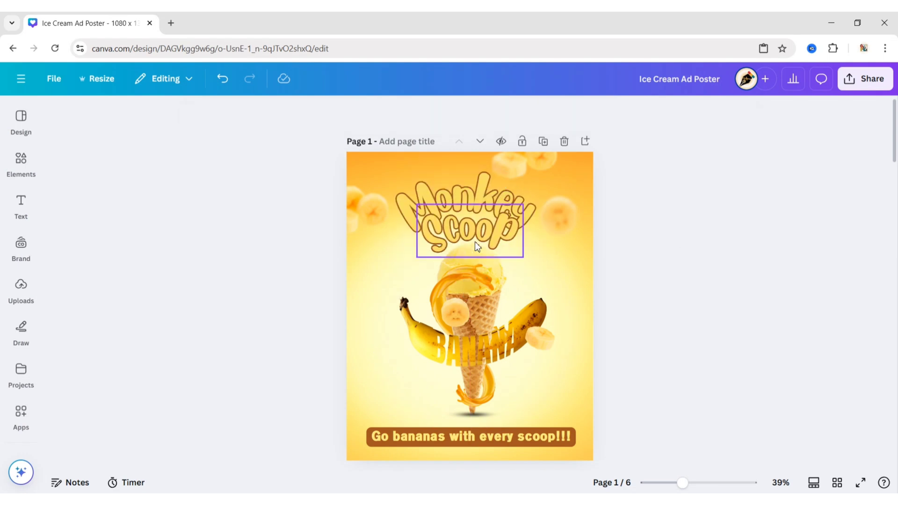
pyautogui.click(474, 234)
# - Make the Scoop letters brown with a yellow outline
pyautogui.click(350, 112)
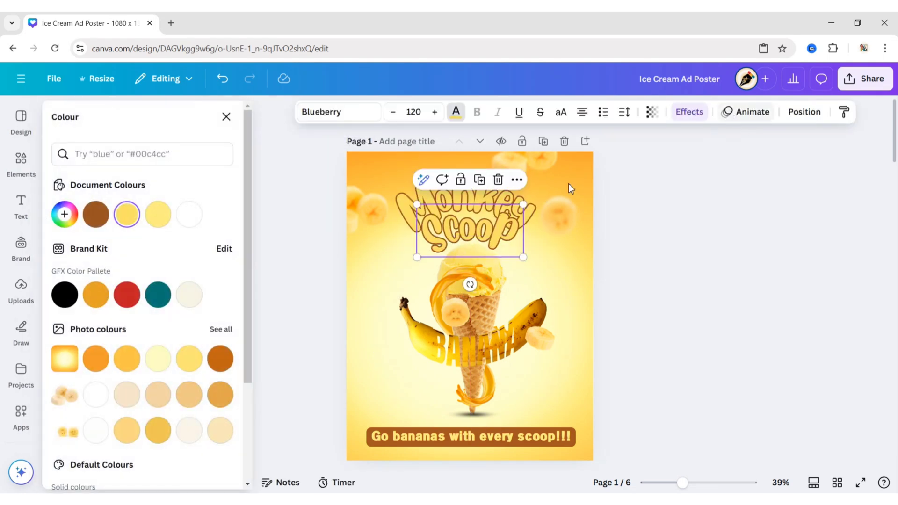
pyautogui.click(96, 214)
pyautogui.click(674, 117)
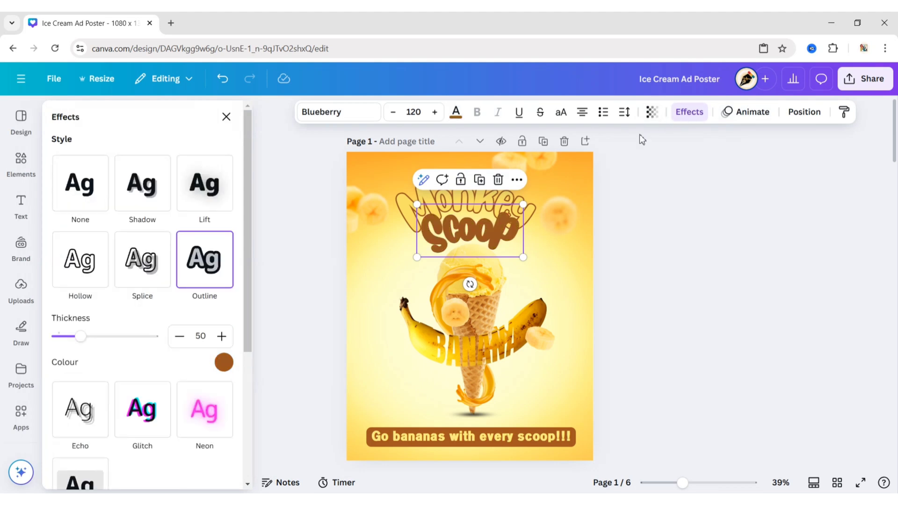
pyautogui.click(223, 362)
pyautogui.click(119, 220)
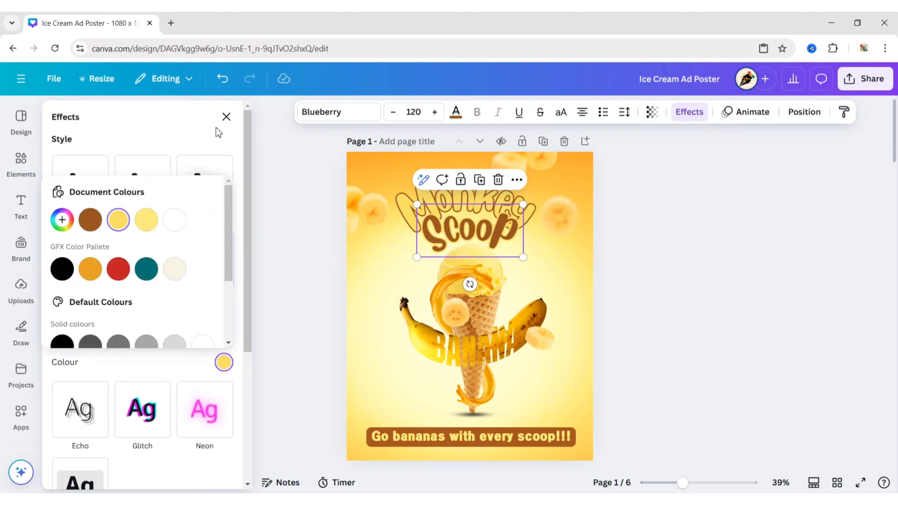
pyautogui.click(226, 116)
pyautogui.click(575, 112)
pyautogui.scroll(-2, 244, 294)
pyautogui.scroll(-3, 244, 295)
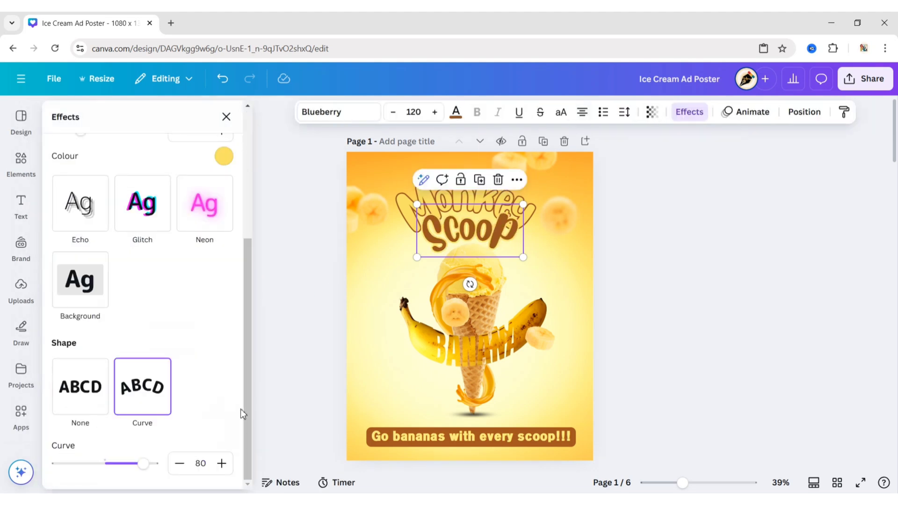
pyautogui.click(226, 116)
# - Position Scoop just below the Monkey title and review the heading
pyautogui.moveTo(489, 234); pyautogui.dragTo(482, 235)
pyautogui.click(667, 236)
pyautogui.click(453, 239)
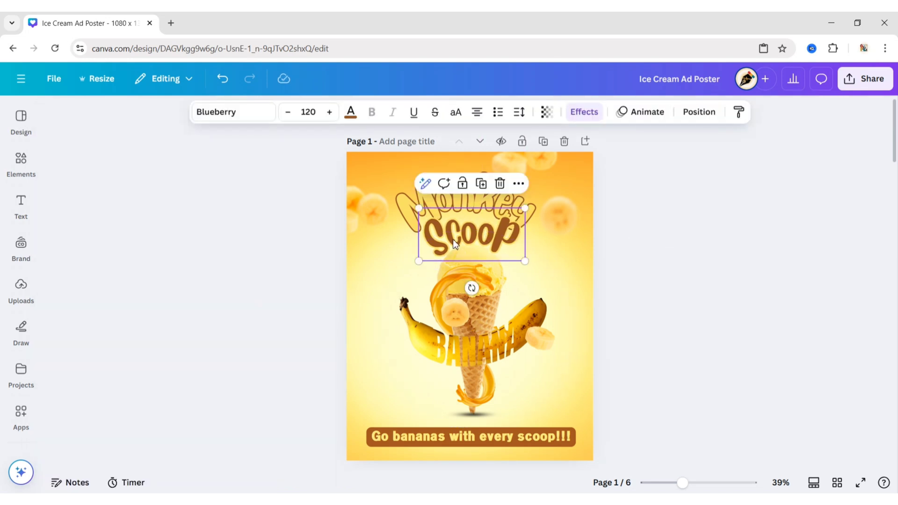
pyautogui.press('Escape')
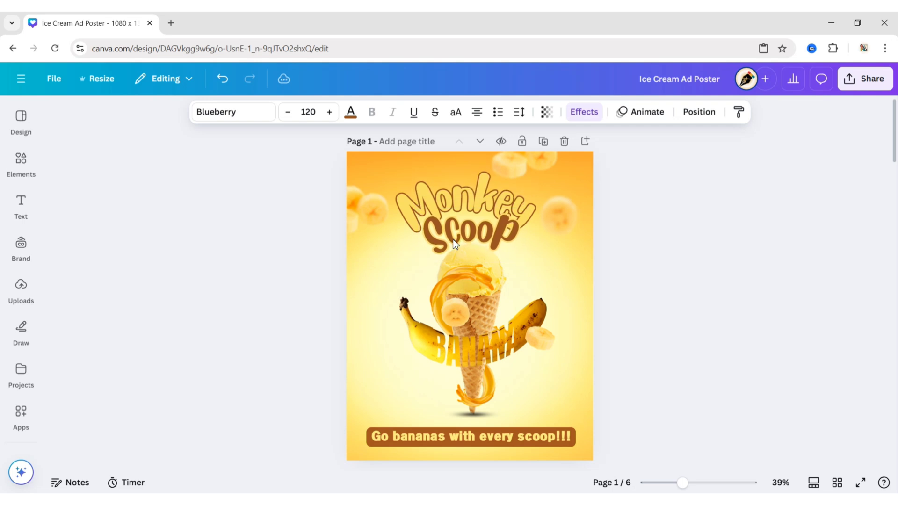
pyautogui.click(453, 240)
pyautogui.click(647, 260)
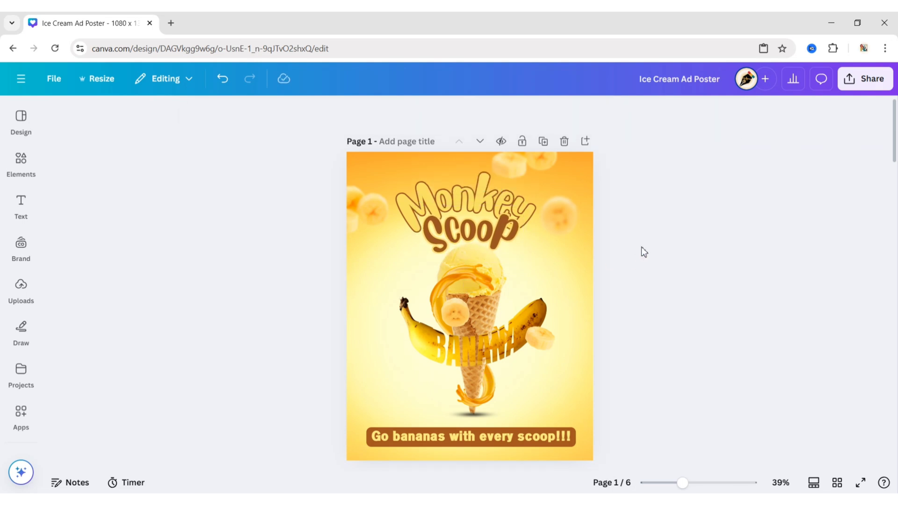
# - Bring the Monkey title to the front, above Scoop
pyautogui.click(500, 195)
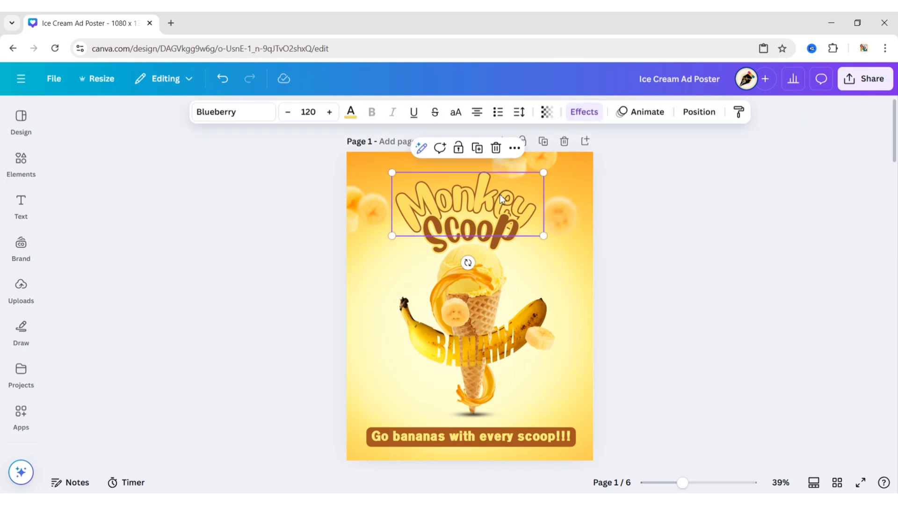
pyautogui.click(692, 121)
pyautogui.click(107, 205)
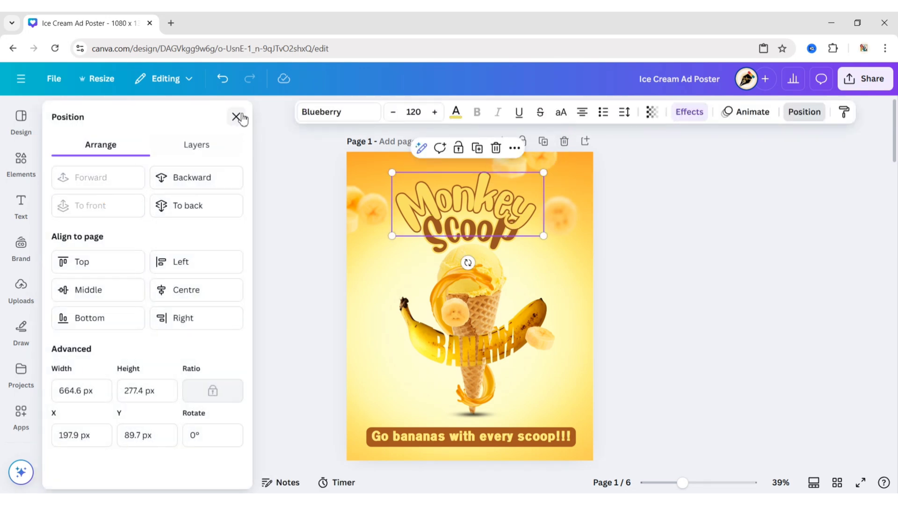
pyautogui.click(236, 117)
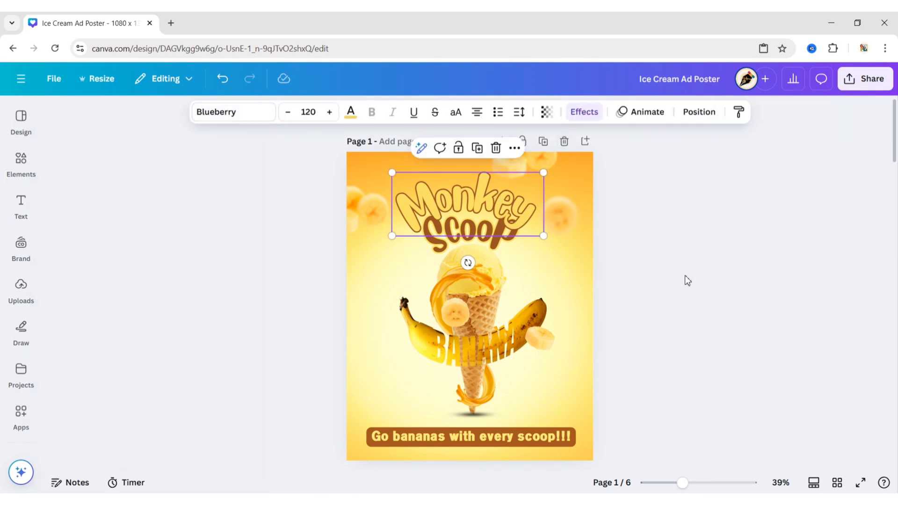
# - Shrink Monkey to about 110 and centre it on the page above Scoop
pyautogui.moveTo(544, 237); pyautogui.dragTo(534, 233)
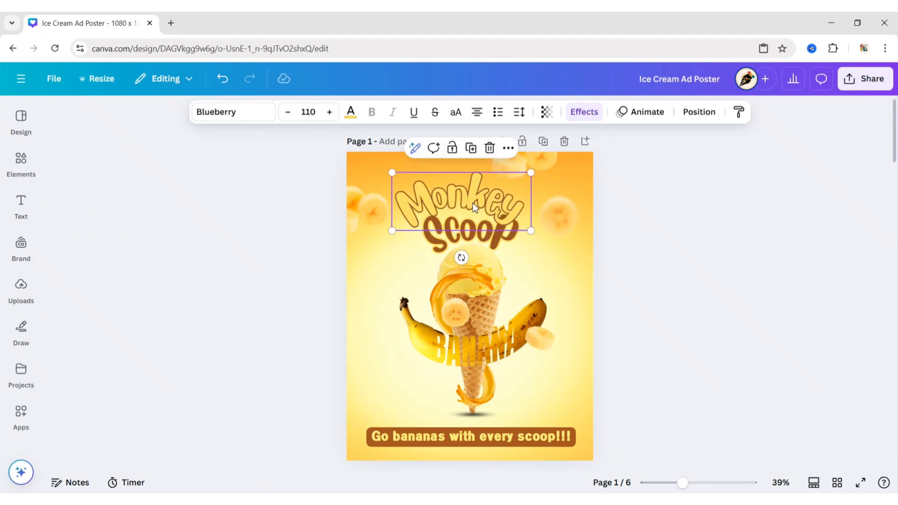
pyautogui.moveTo(475, 203); pyautogui.dragTo(482, 198)
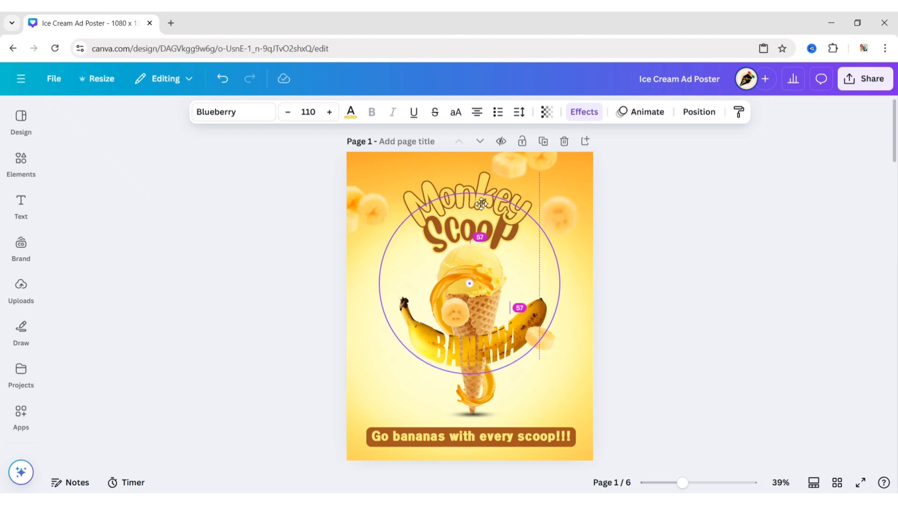
pyautogui.moveTo(483, 198); pyautogui.dragTo(481, 205)
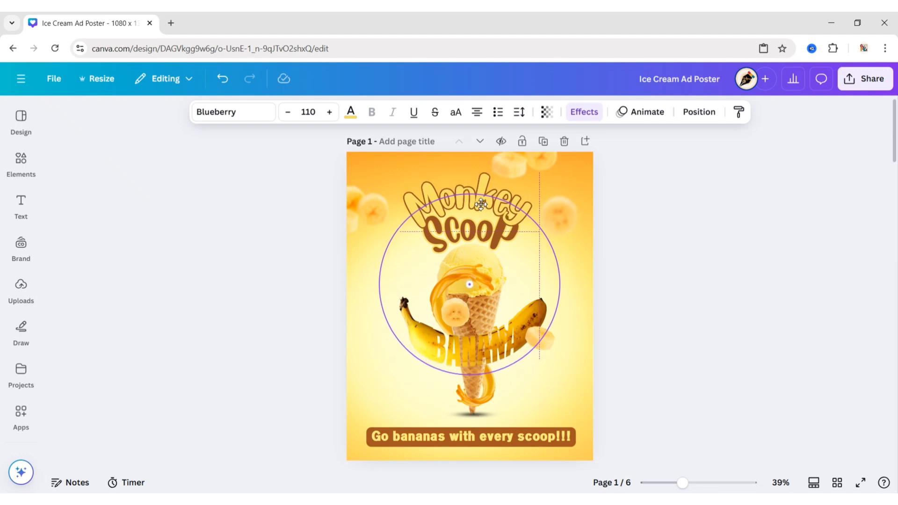
pyautogui.click(640, 254)
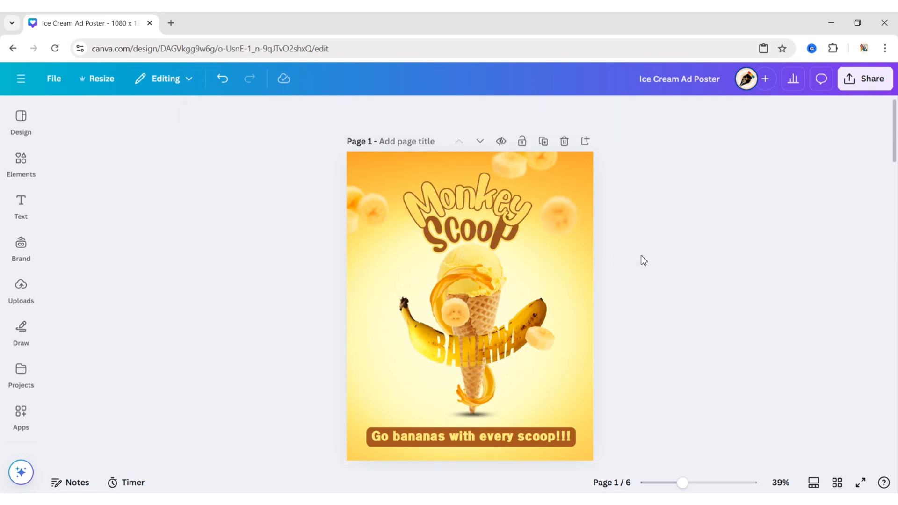
pyautogui.click(462, 312)
# - Copy a banana slice into the poster's bottom-left corner
pyautogui.click(461, 269)
pyautogui.moveTo(462, 319)
pyautogui.mouseDown()
pyautogui.moveTo(368, 428)
pyautogui.moveTo(340, 400)
pyautogui.mouseUp()
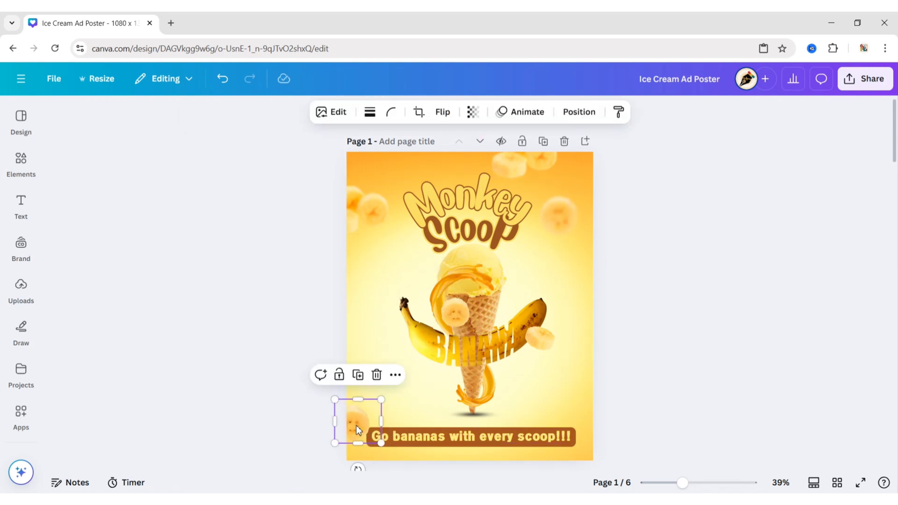
pyautogui.click(705, 354)
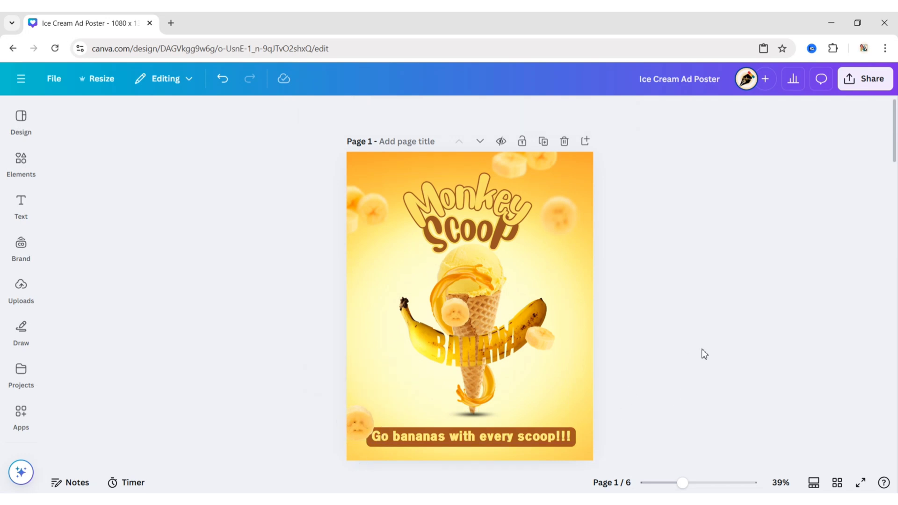
# - Remove the blur from the top-left banana slices cluster and move it bottom-right
pyautogui.moveTo(367, 215); pyautogui.dragTo(397, 276)
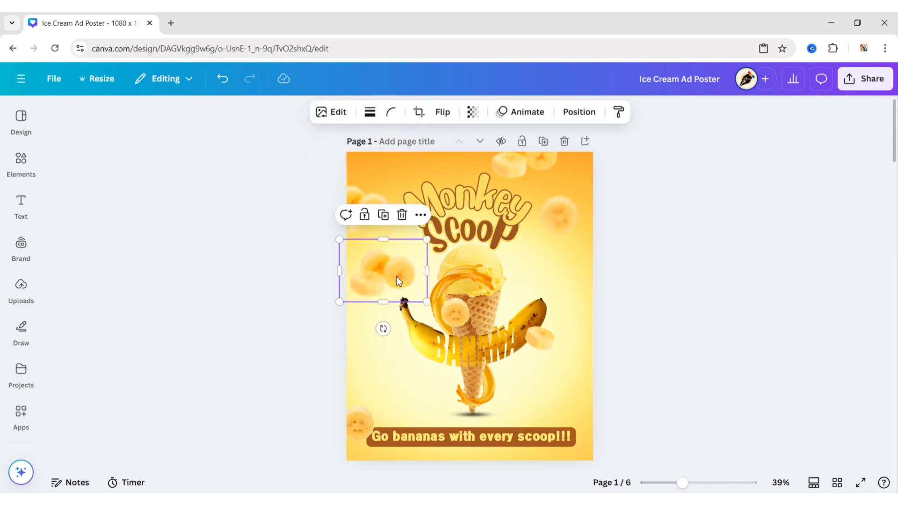
pyautogui.click(332, 112)
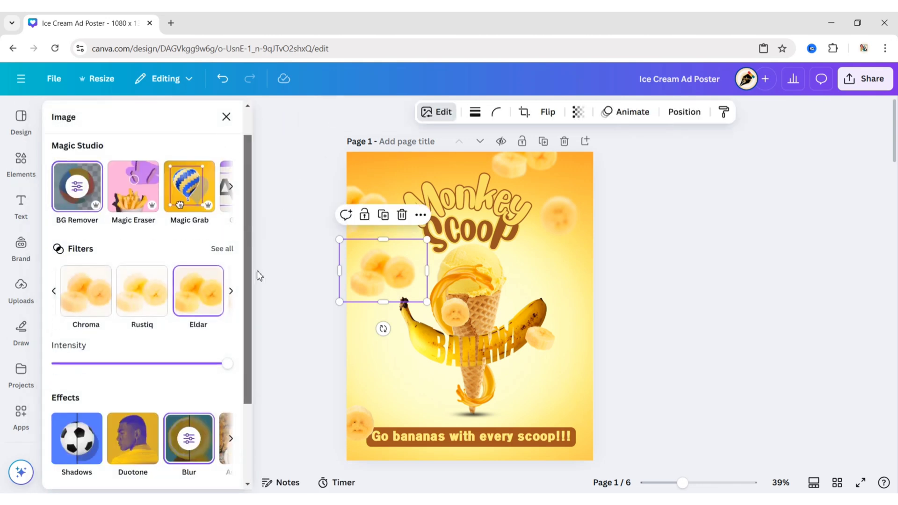
pyautogui.scroll(-1, 187, 327)
pyautogui.click(188, 385)
pyautogui.click(159, 468)
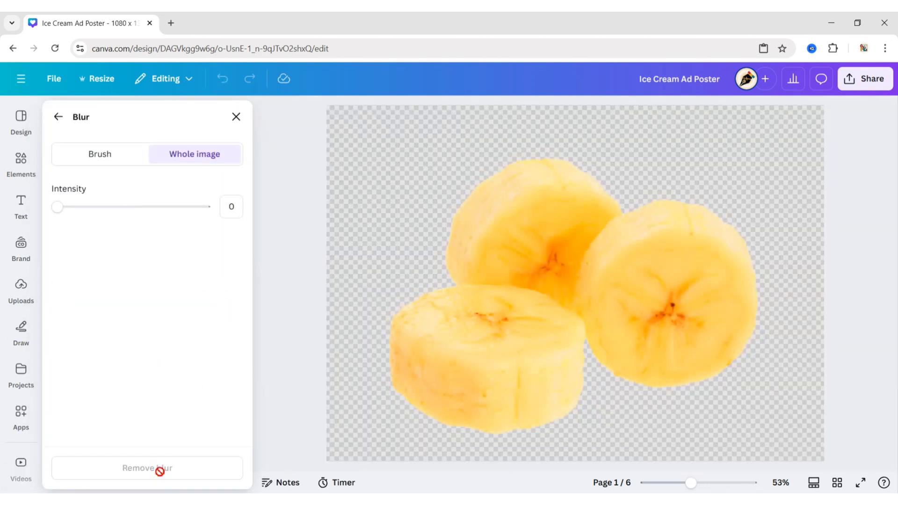
pyautogui.click(235, 117)
pyautogui.moveTo(374, 278)
pyautogui.mouseDown()
pyautogui.moveTo(538, 453)
pyautogui.moveTo(533, 461)
pyautogui.moveTo(545, 461)
pyautogui.mouseUp()
pyautogui.click(687, 411)
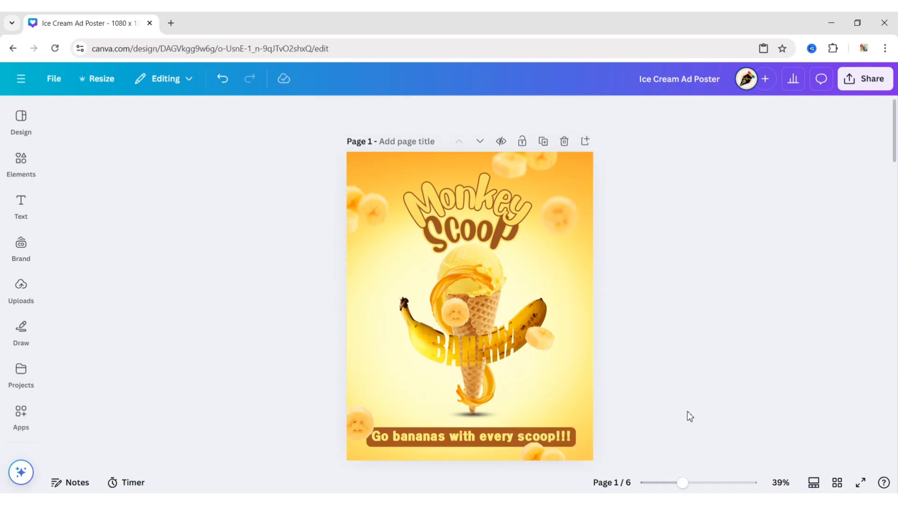